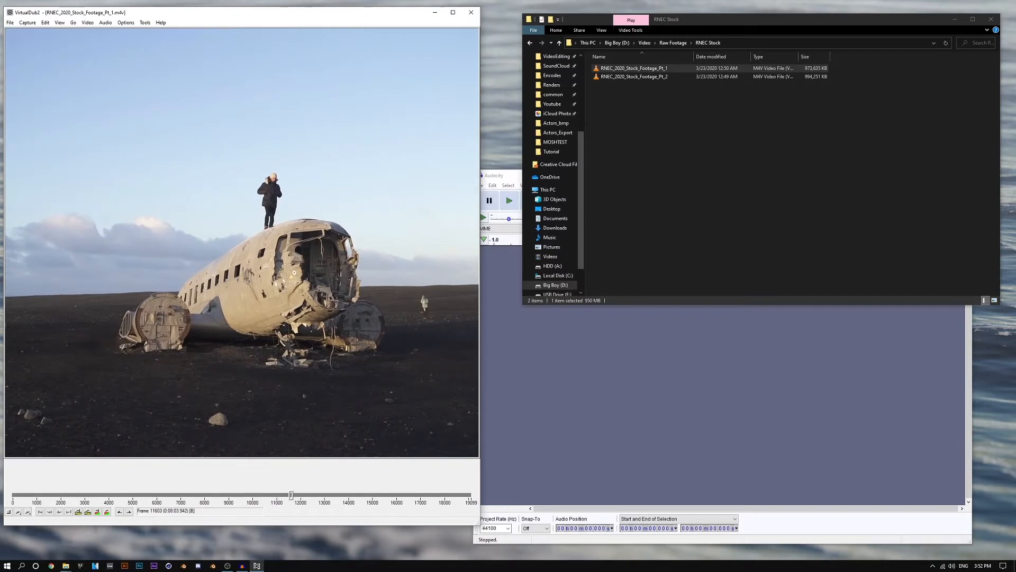
Step: Shrink the video window and mark frames 13470 to 13908 of the canyon river footage as the selection
left_click_drag(480, 483, 795, 483)
left_click_drag(792, 522, 436, 302)
left_click_drag(265, 273, 305, 273)
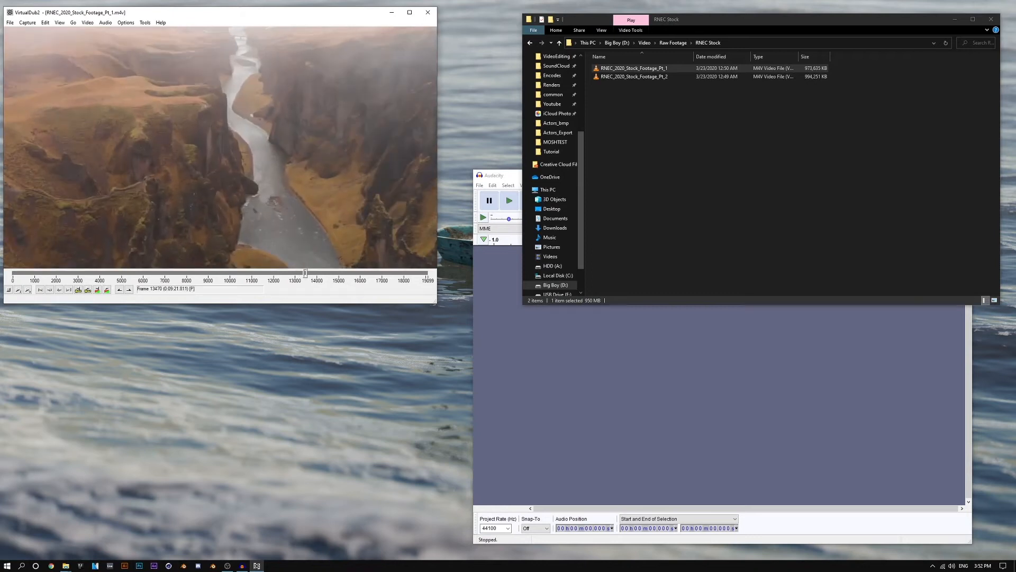
key("Home")
left_click_drag(305, 272, 315, 273)
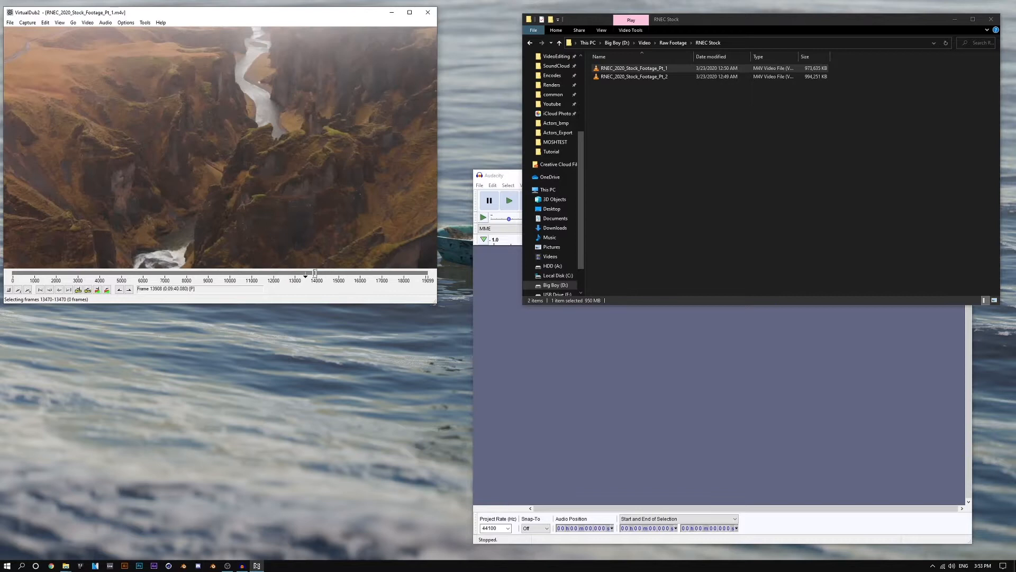
key("End")
Step: Check the video frame rate settings without changing them
left_click(87, 22)
left_click(107, 41)
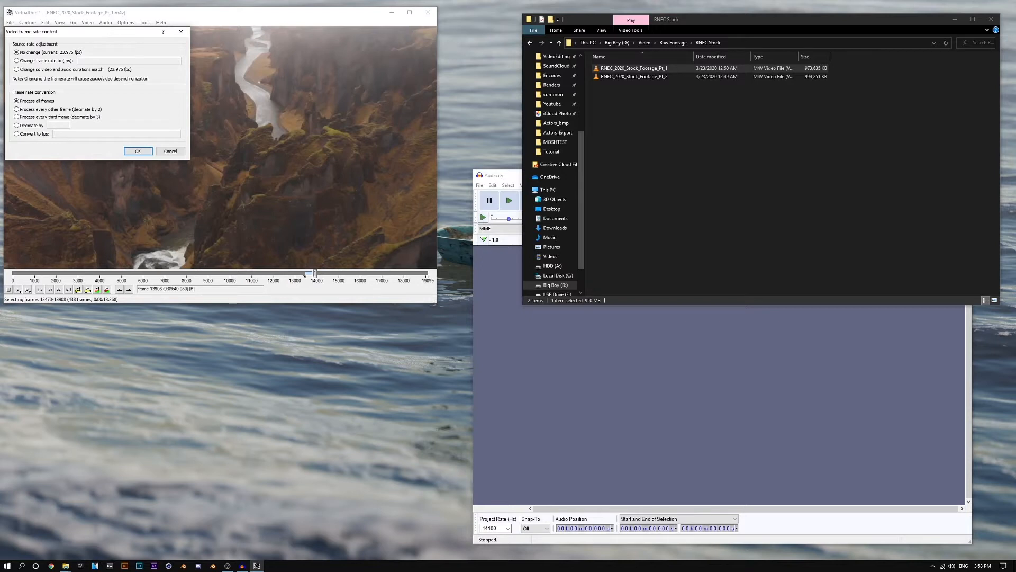
left_click(169, 151)
Step: Set video processing to direct stream copy and turn off the audio
left_click(87, 23)
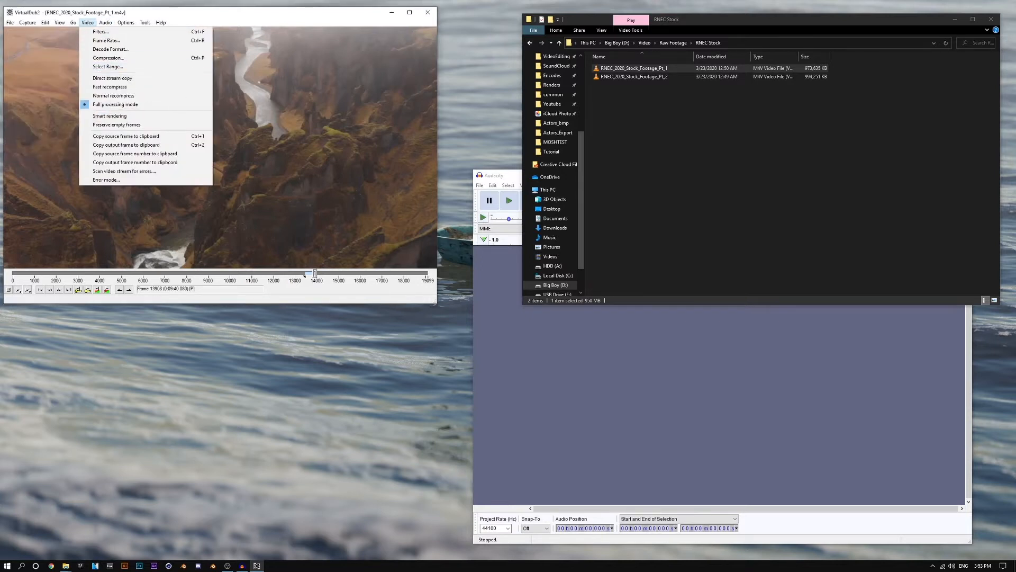
left_click(112, 77)
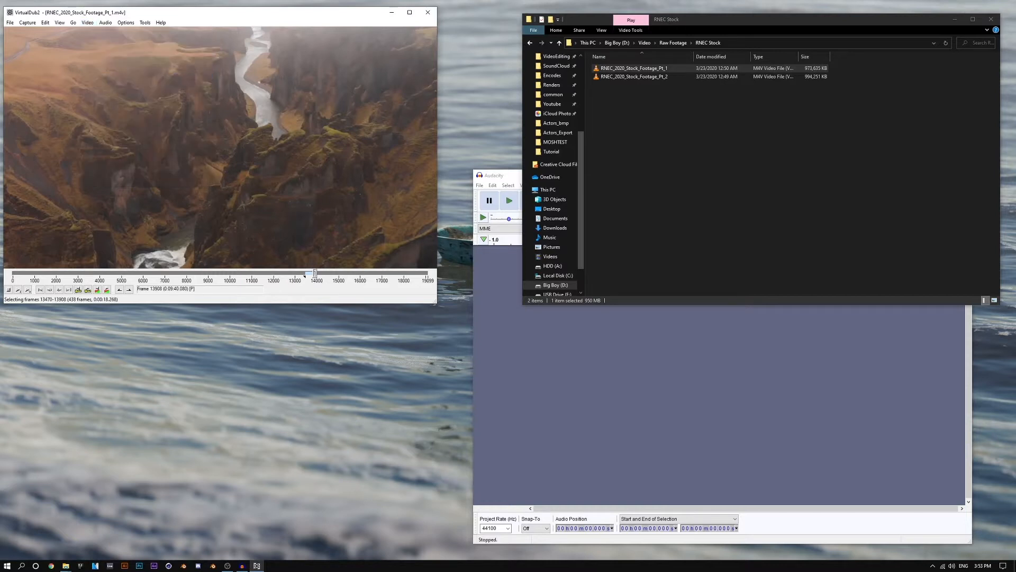
left_click(88, 22)
mouse_move(106, 23)
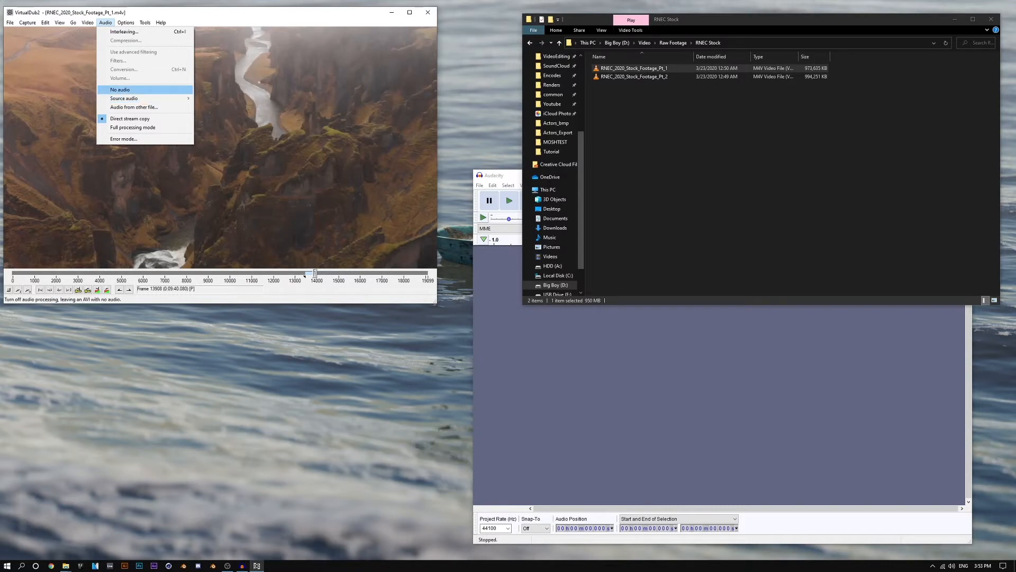
left_click(127, 90)
Step: Try to save the selected range as the AVI file RNEC_1 in the Tutorial folder using direct stream copy
left_click(87, 23)
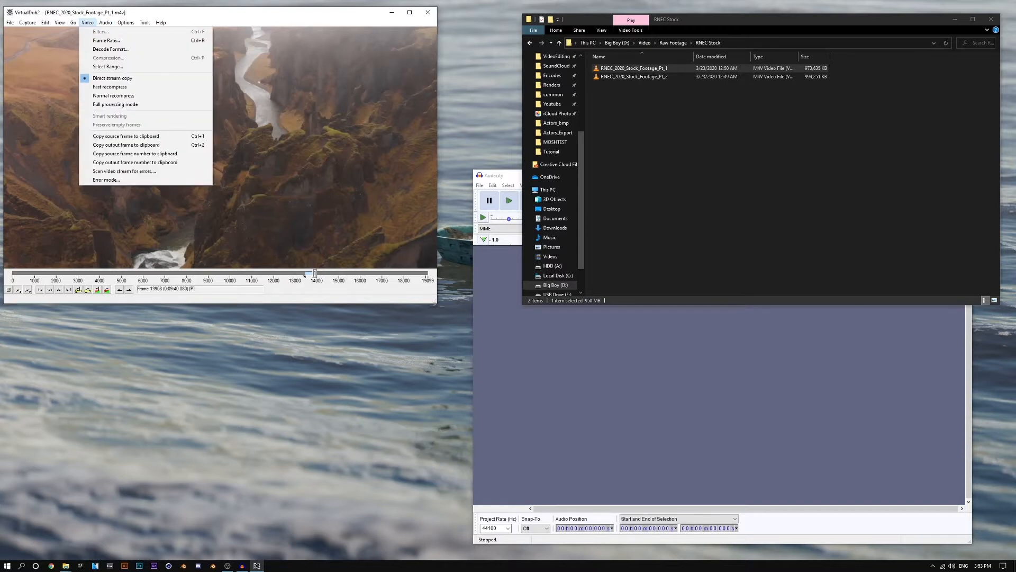
mouse_move(10, 22)
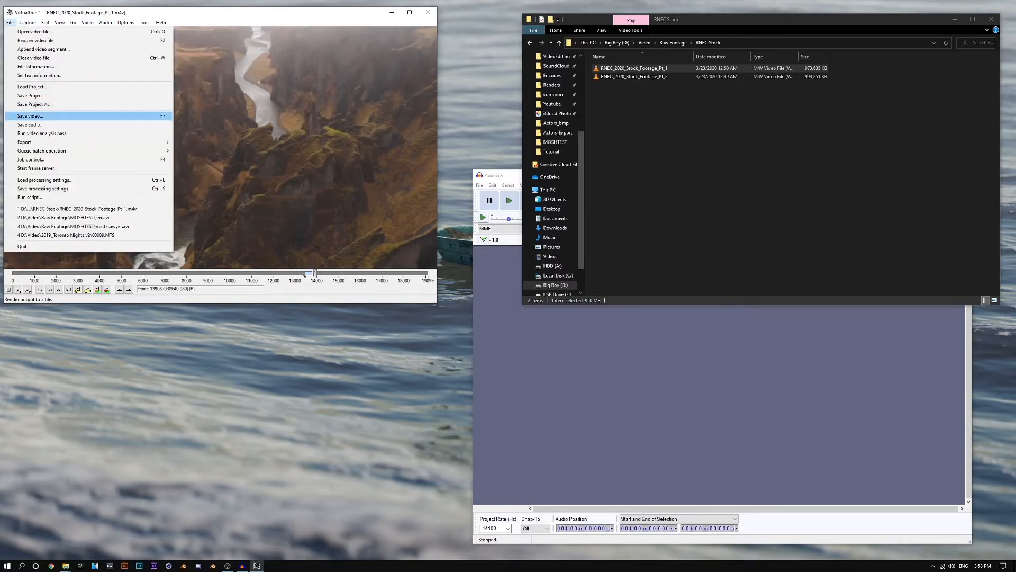
key("Return")
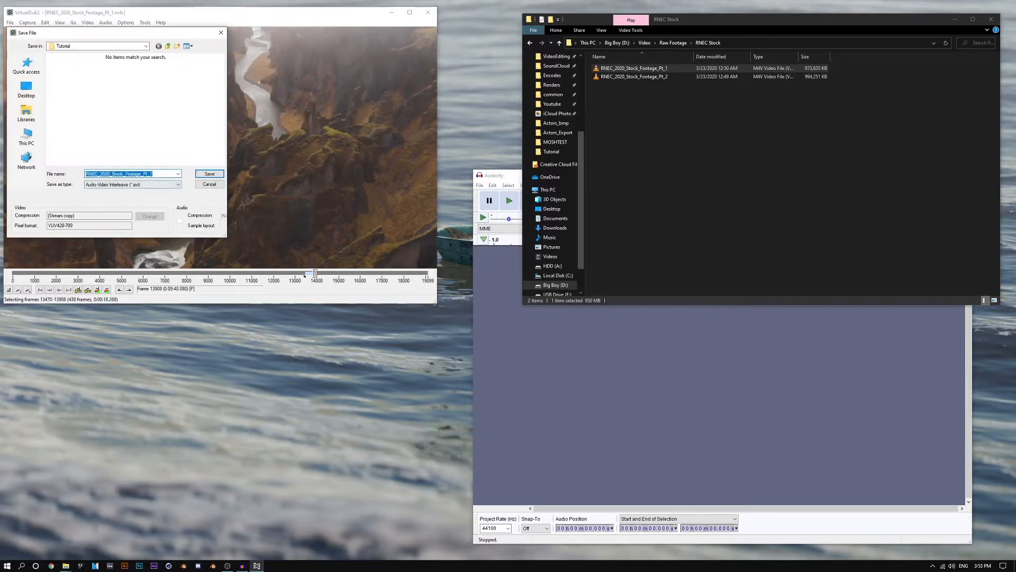
type("RNEC")
key("Return")
key("Return")
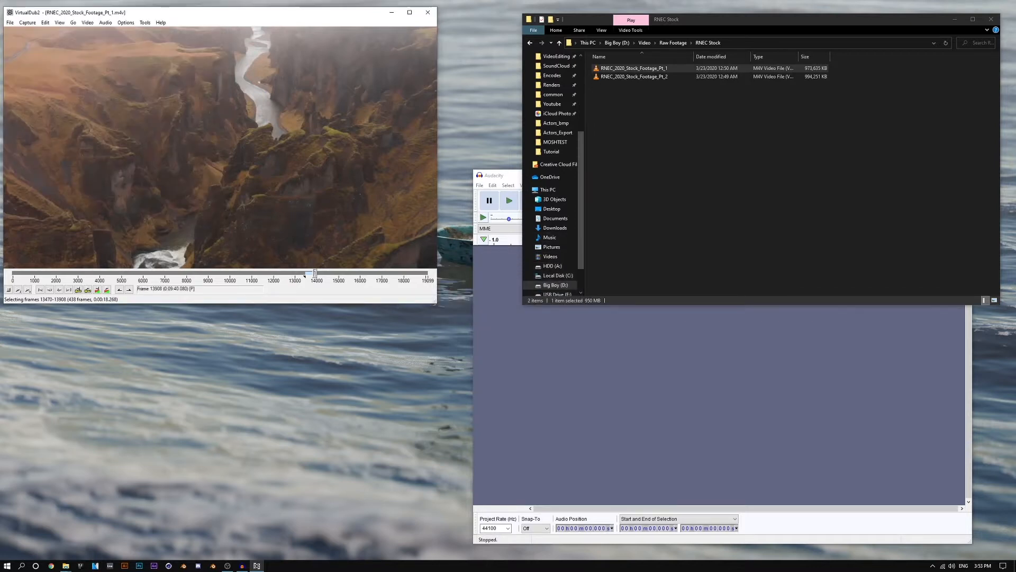
Step: Switch video processing to full processing mode and select the Xvid MPEG-4 Codec for compression
left_click_drag(315, 274, 311, 274)
left_click(88, 22)
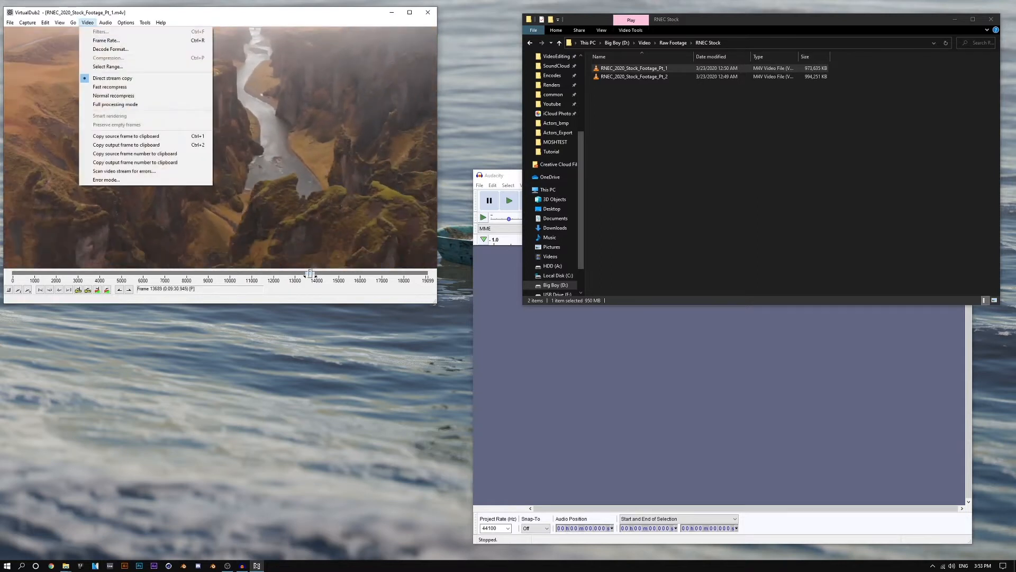
left_click(117, 105)
left_click(87, 23)
left_click(106, 59)
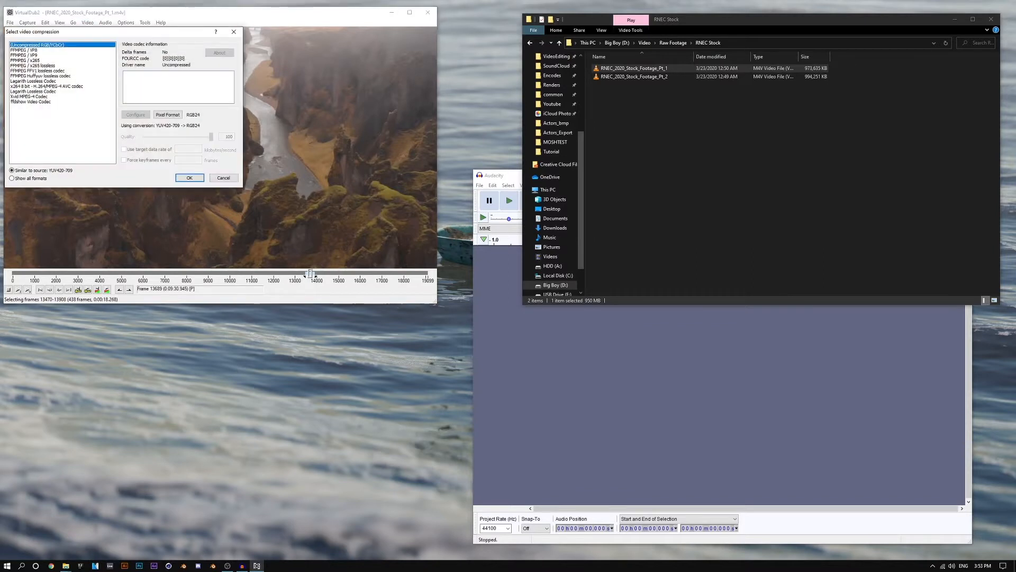
left_click(31, 102)
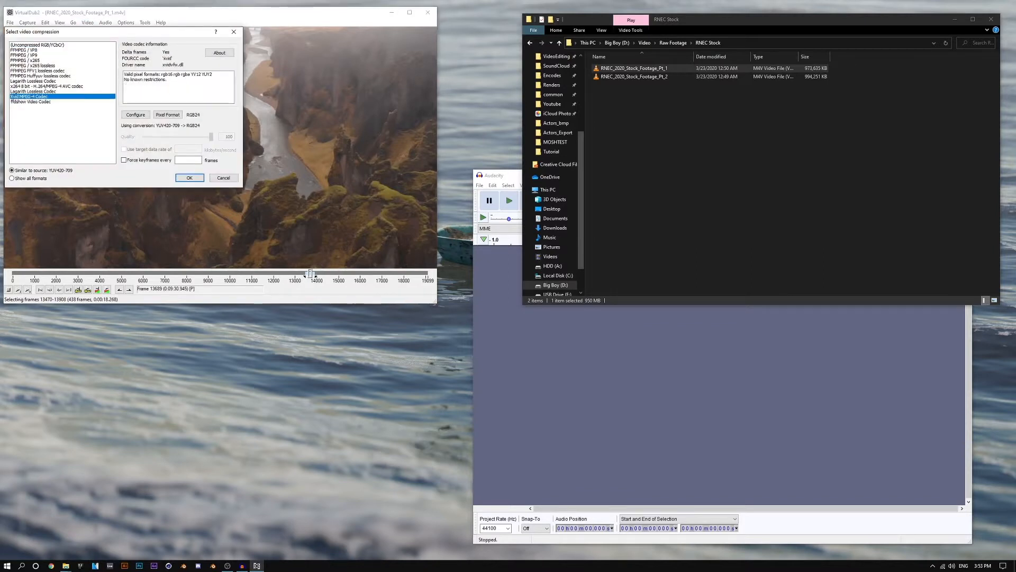
left_click(29, 96)
Step: Review the codec's pixel format and Xvid configuration, and accept the video compression settings
left_click(167, 114)
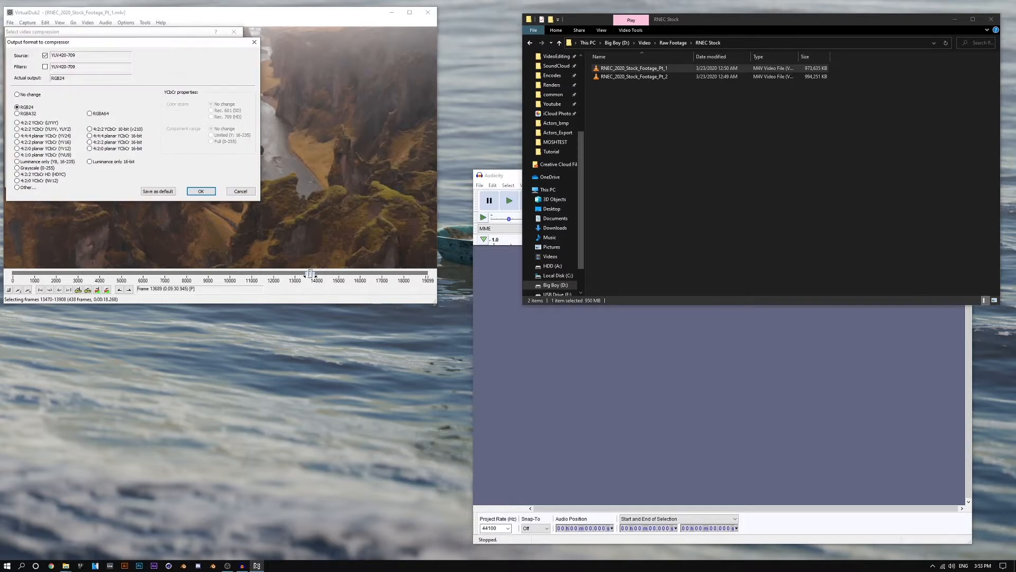
left_click(241, 191)
left_click(137, 115)
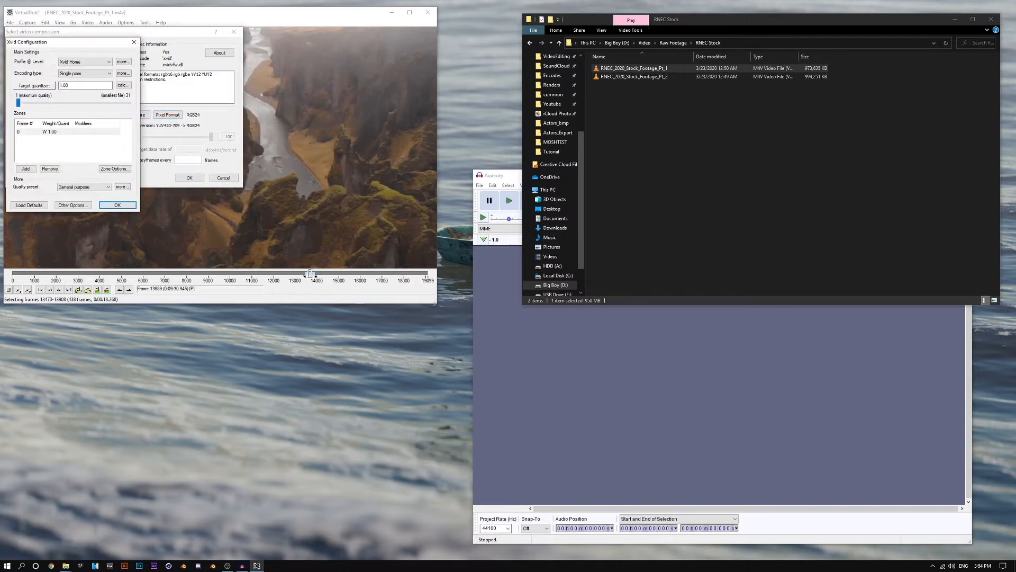
left_click(117, 205)
left_click(189, 178)
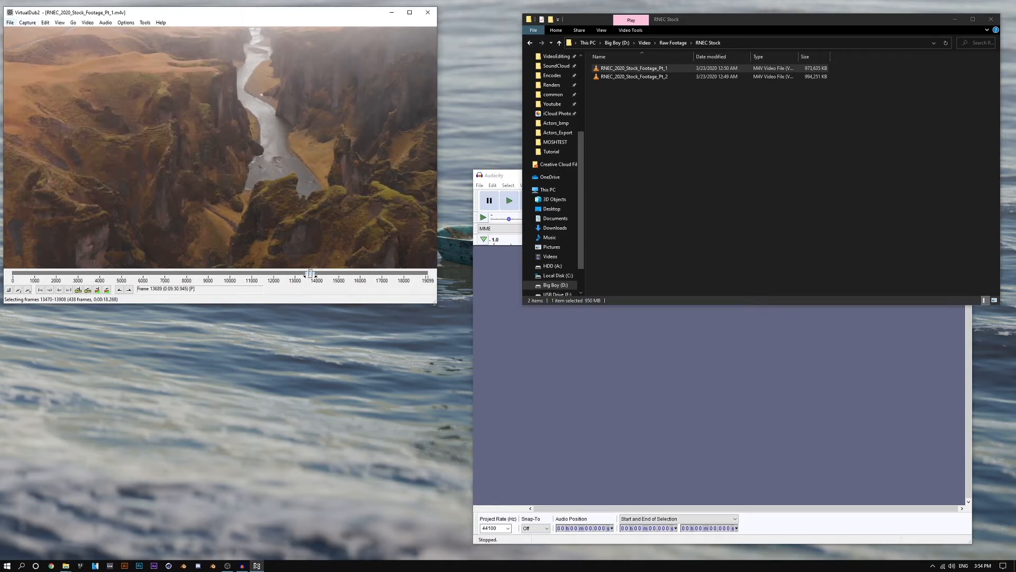
Step: Save the selected canyon range as the AVI file RNEC_1 in the Tutorial folder
left_click(10, 22)
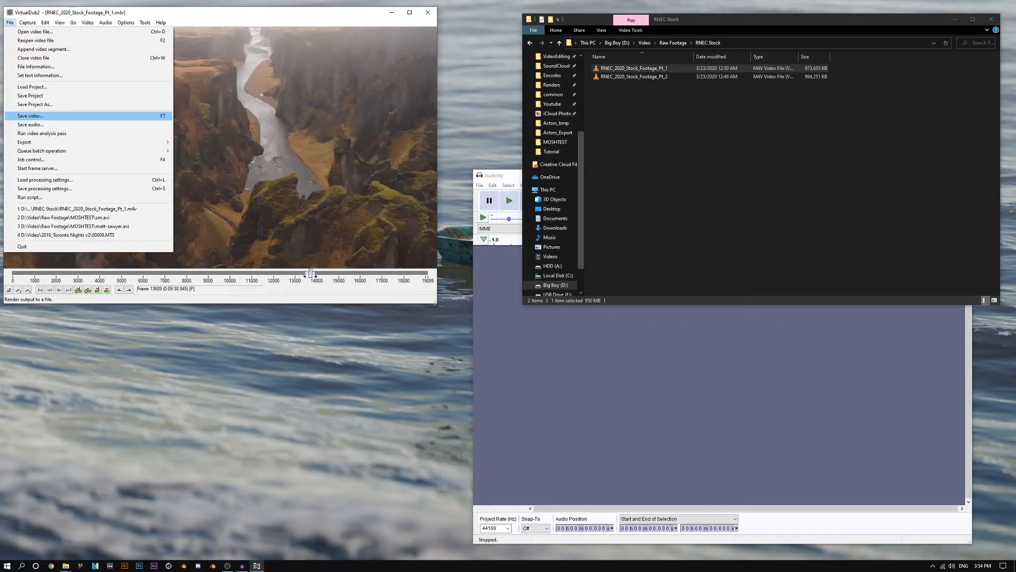
key("Return")
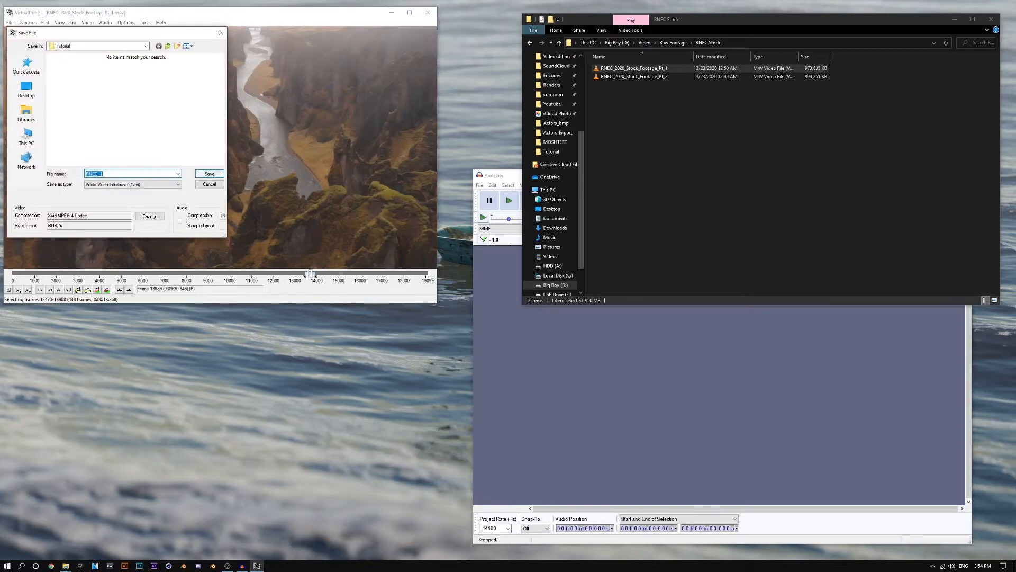
left_click(210, 173)
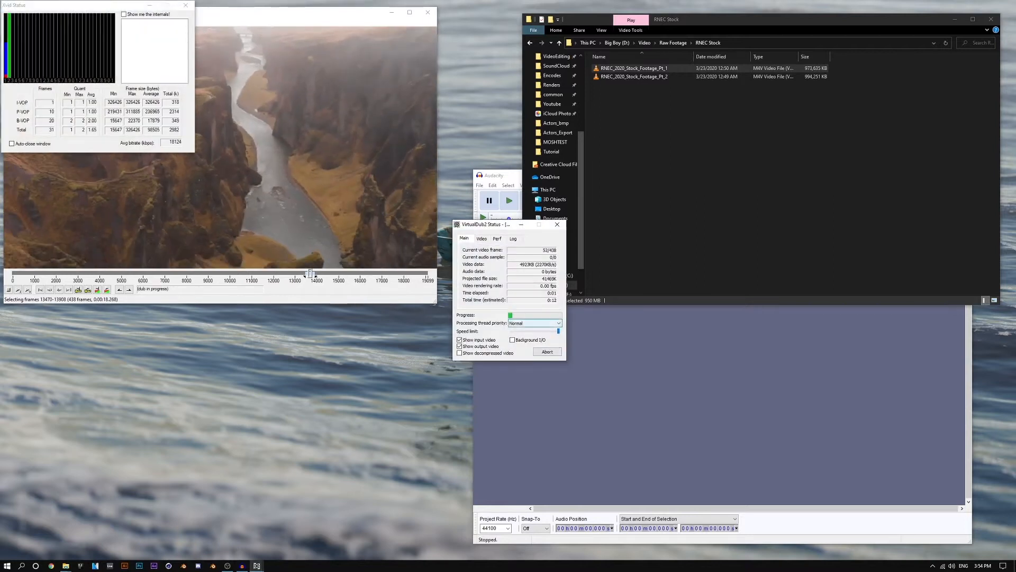
Step: Change the render's processing thread priority and hide its input and output video, closing the Xvid status window once rendering finishes
left_click(535, 323)
left_click(534, 367)
left_click(460, 347)
left_click(460, 340)
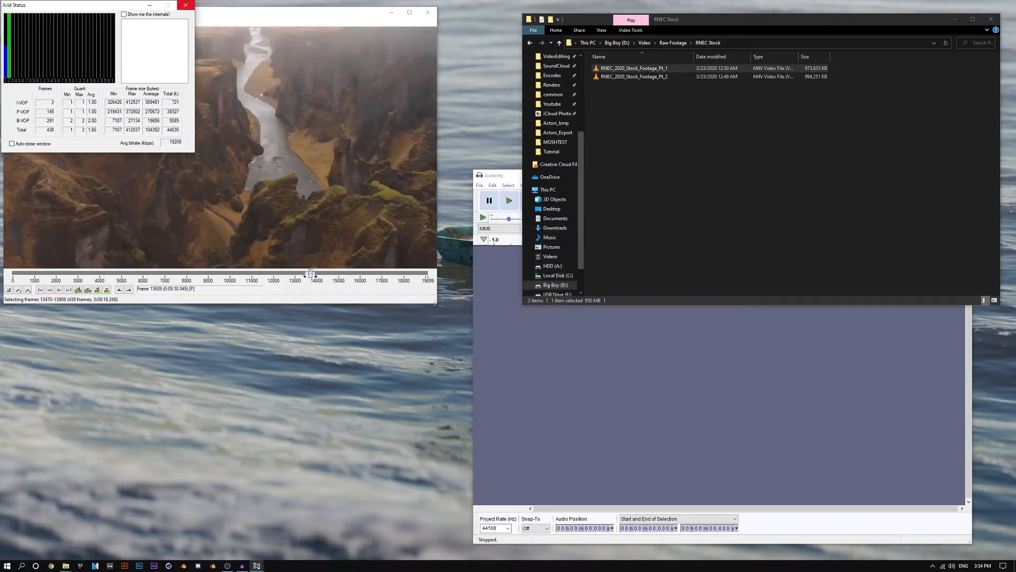
left_click(186, 4)
Step: Mark frames 7256 to 7713 of the stock footage as the new selection
left_click_drag(310, 274, 180, 274)
key("Home")
key("End")
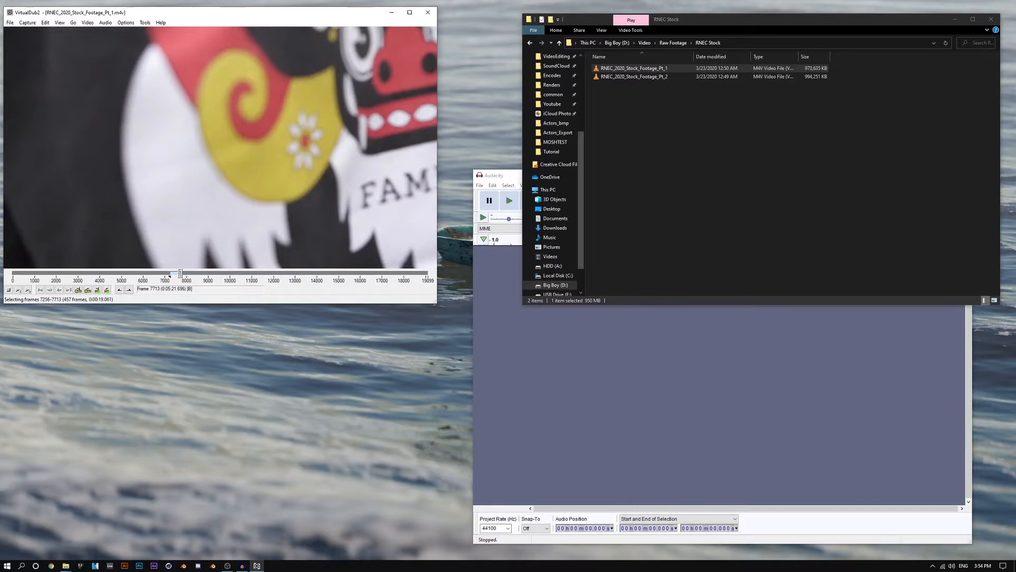
Step: Check the video processing mode and save the selected range as the AVI file RNEC_2 in the Tutorial folder
key("alt+v")
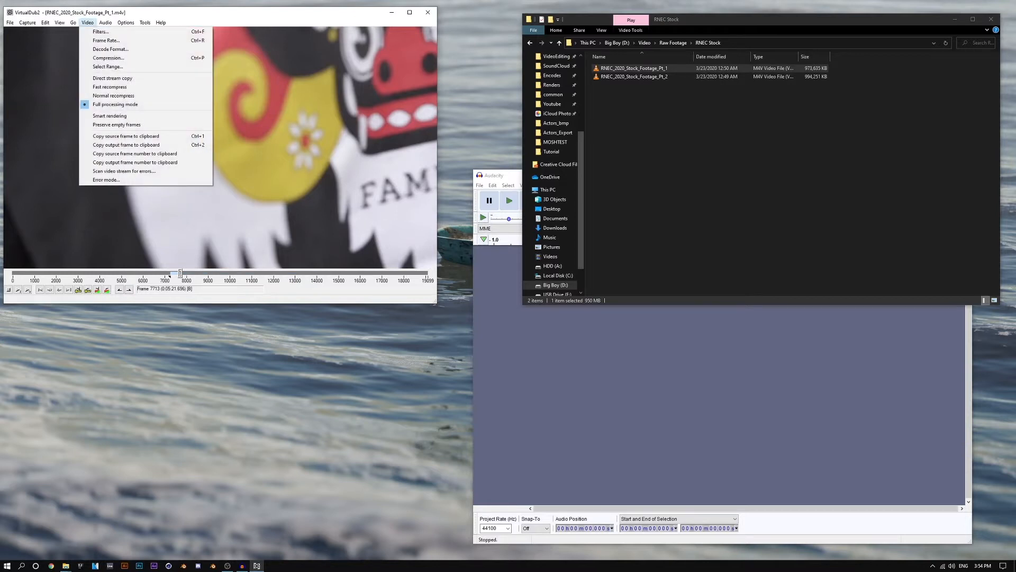
left_click(87, 23)
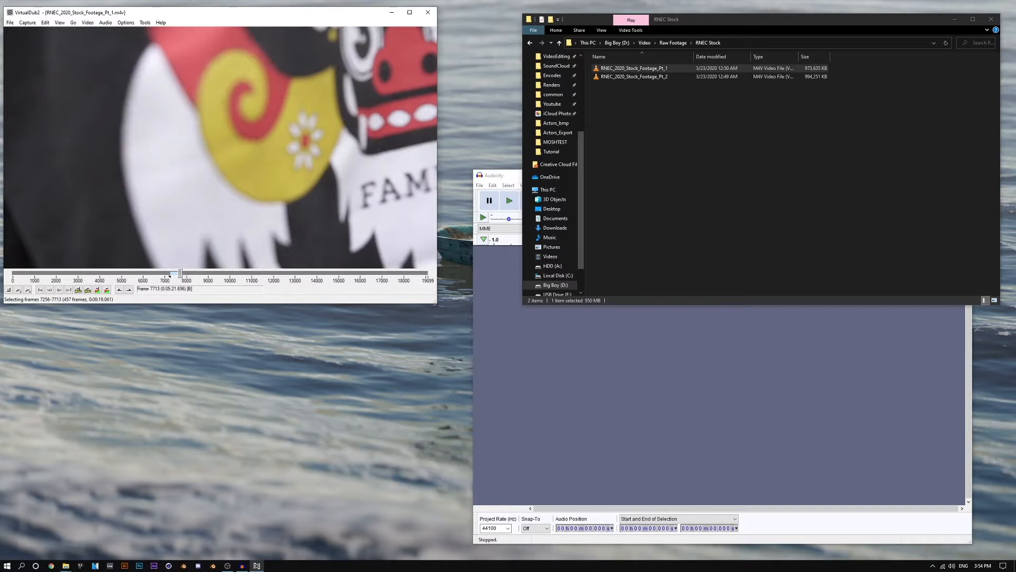
left_click(10, 22)
key("Return")
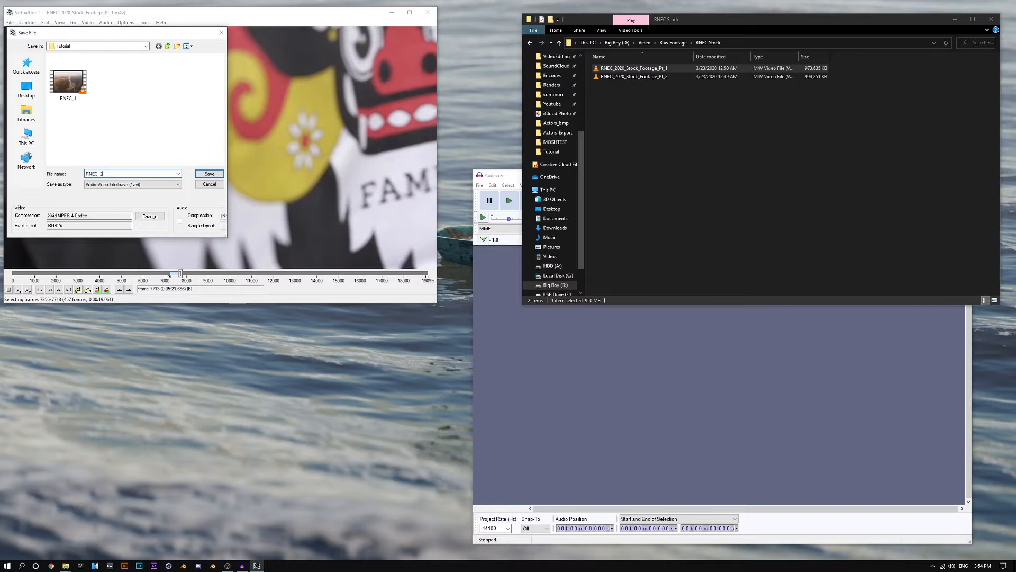
key("Return")
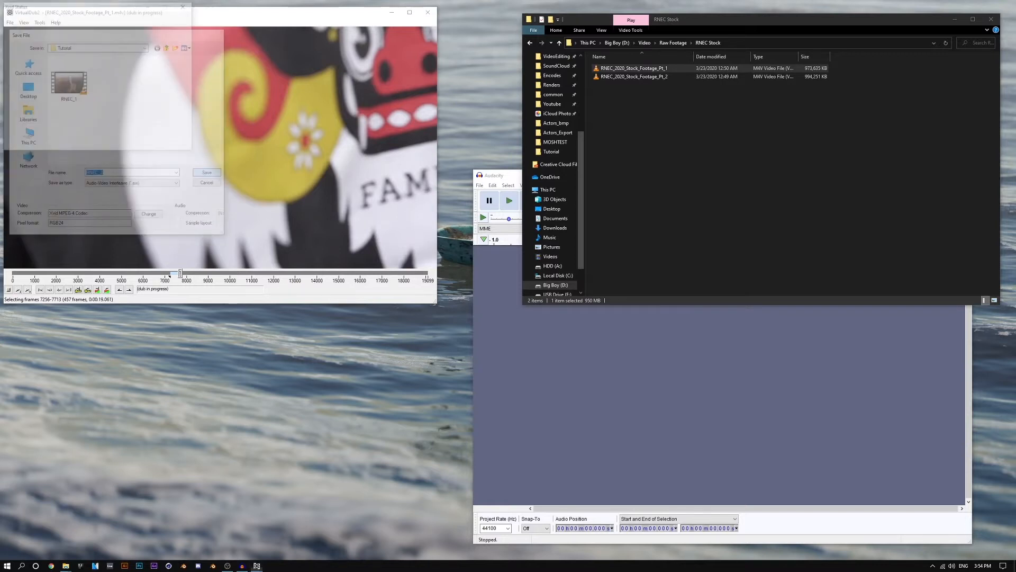
Step: Adjust the thread priority and turn off both video previews for the RNEC_2 render, closing the Xvid status window when it completes
left_click(535, 323)
left_click(532, 366)
left_click(460, 346)
left_click(460, 339)
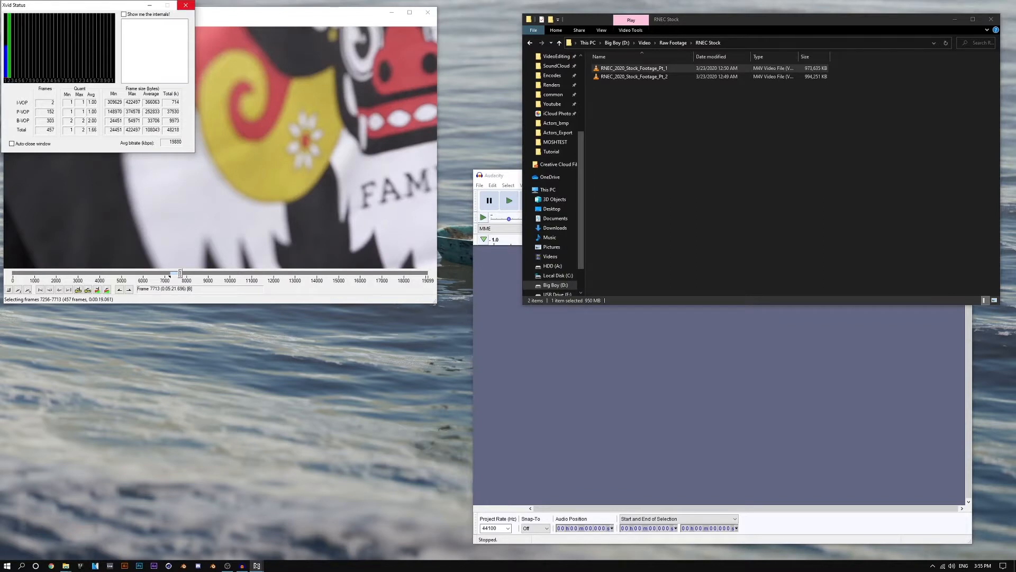
left_click(185, 6)
Step: Launch Avidemux 2.5 and move its window below the VirtualDub2 window
key("super")
type("avi")
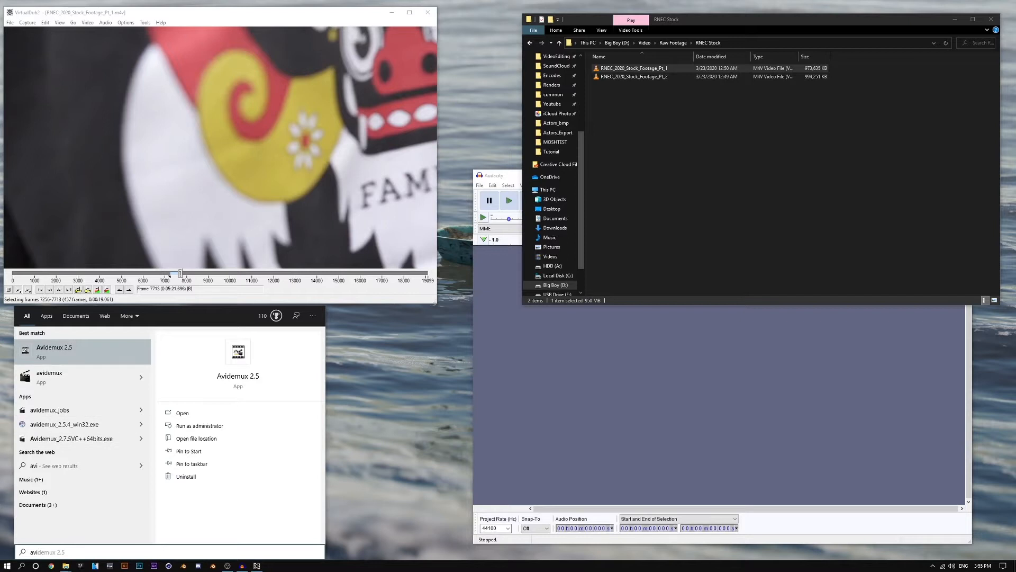
key("Return")
left_click_drag(159, 37, 202, 319)
Step: Bring up the Tutorial folder and load RNEC_1 into Avidemux, agreeing to unpack its packed bitstream
left_click(662, 68)
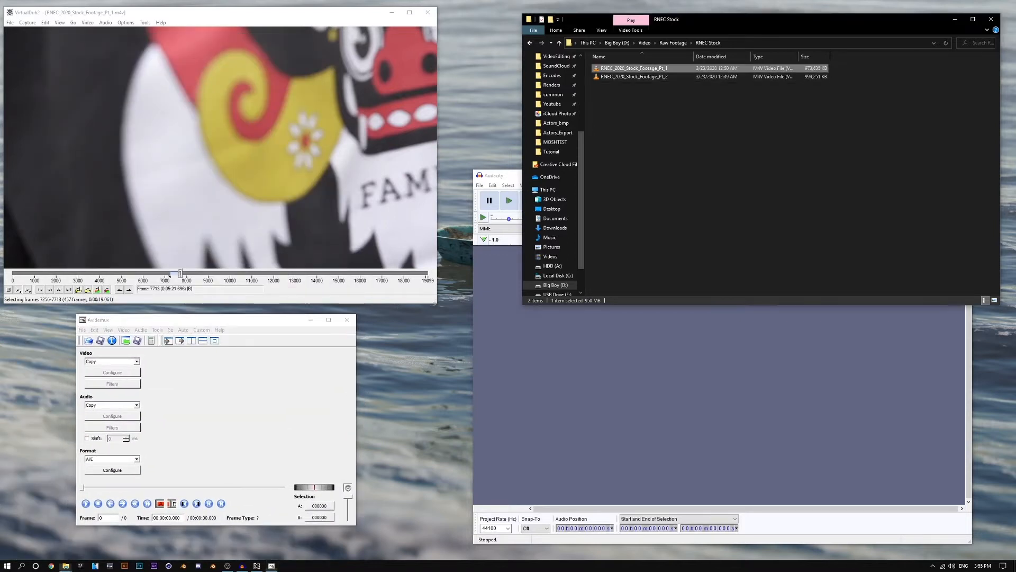
left_click(66, 566)
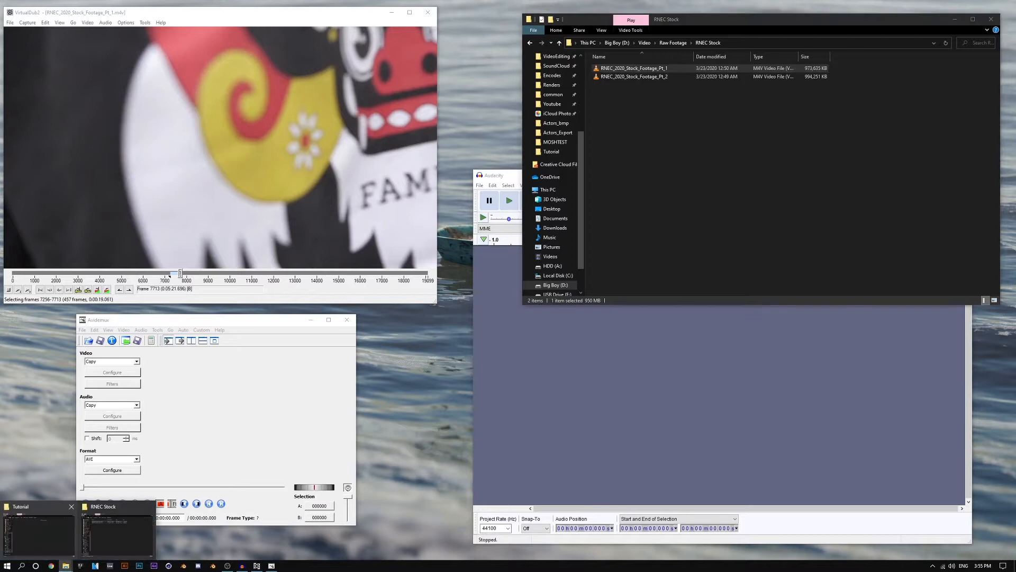
left_click(38, 529)
left_click(593, 79)
key("ctrl+a")
left_click(688, 148)
left_click_drag(593, 79, 248, 407)
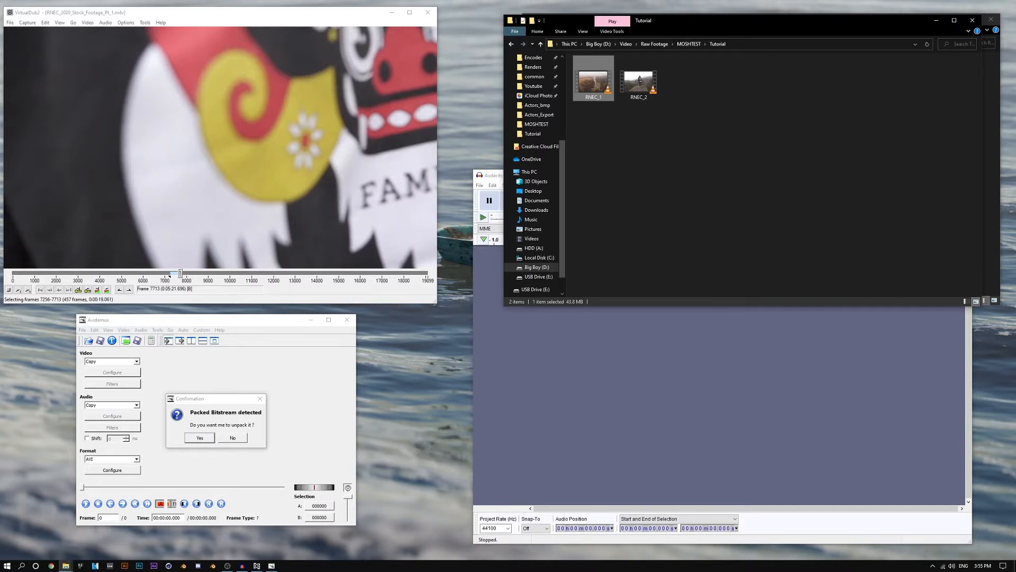
left_click(200, 438)
Step: Reposition the Avidemux window, scrub through the clip, and set the output format to AVI with video on Copy
left_click_drag(191, 320, 134, 31)
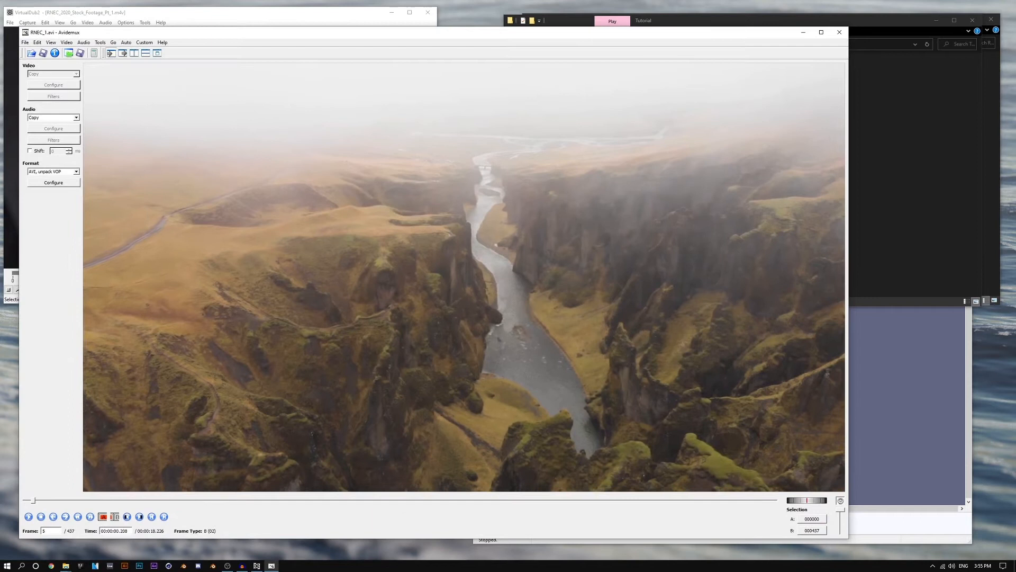
left_click_drag(76, 500, 119, 500)
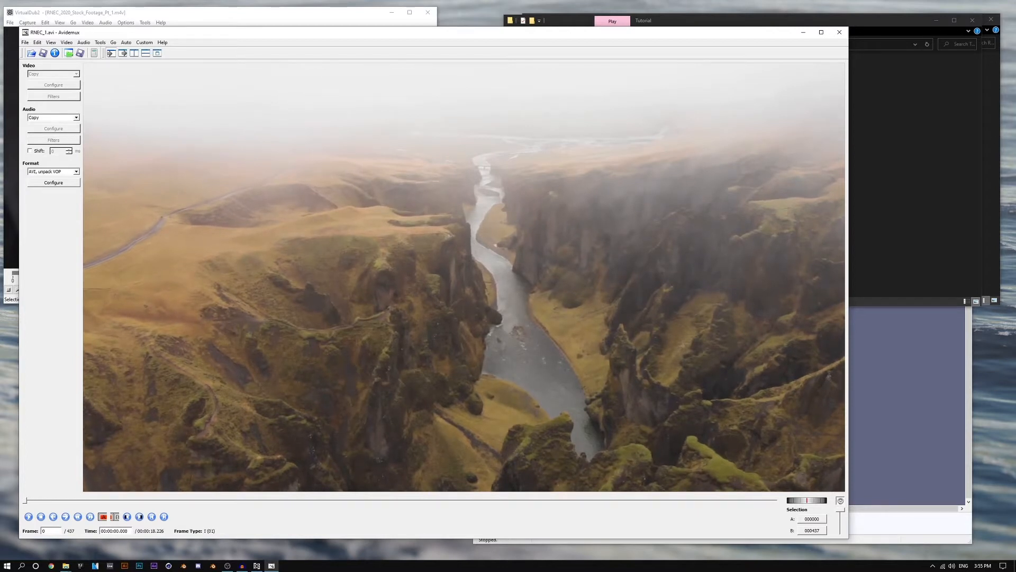
left_click(53, 171)
left_click(47, 178)
left_click(54, 74)
left_click(47, 80)
Step: Restore and reposition the Avidemux window, and close the loaded RNEC_1 video
left_click(821, 33)
left_click_drag(265, 4, 277, 38)
left_click(18, 48)
left_click(18, 48)
left_click(18, 48)
left_click(29, 83)
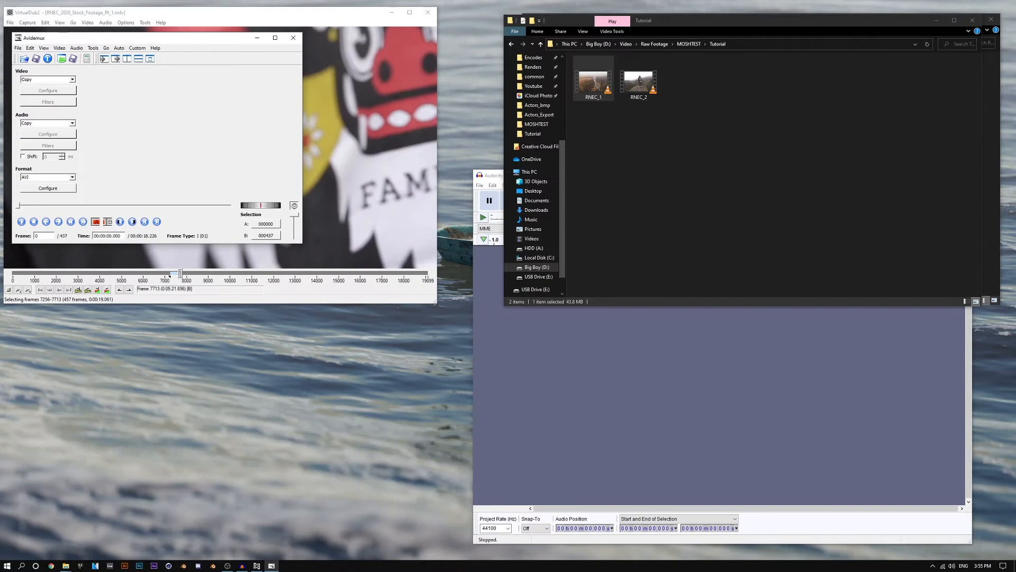
Step: Load RNEC_1 into Avidemux again without unpacking its bitstream, and advance a few frames from the start
left_click(592, 81)
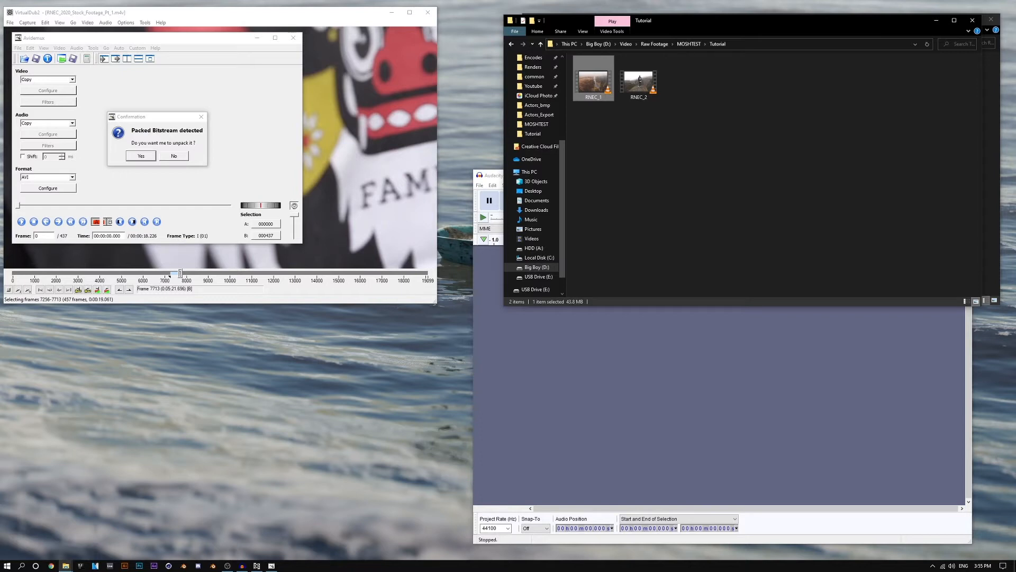
key("Return")
key("Right")
key("Right")
key("Right")
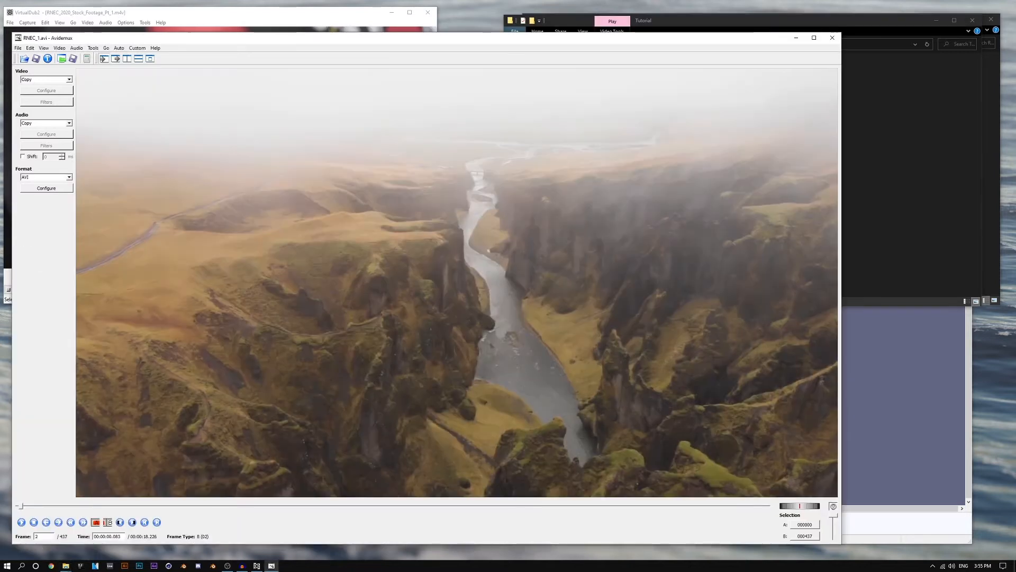
Step: Step forward and back through the opening frames of RNEC_1 to examine the frame types
key("Right")
key("Right")
key("Right")
key("Right")
key("Right")
key("Right")
key("Right")
key("Right")
key("Right")
key("Right")
key("Right")
key("Right")
key("Right")
key("Right")
key("Right")
key("Right")
key("Right")
key("Right")
key("Right")
key("Right")
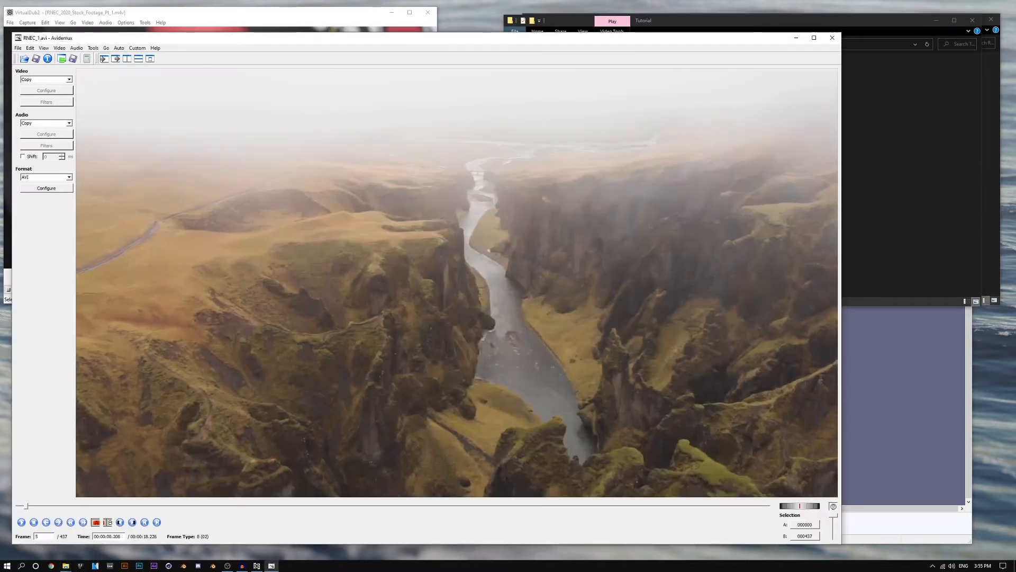
key("Left")
key("Left")
key("Left")
key("Left")
key("Left")
key("Left")
key("Left")
key("Left")
key("Left")
key("Left")
key("Left")
key("Left")
key("Left")
key("Left")
key("Left")
key("Left")
key("Left")
key("Left")
key("Left")
key("Left")
key("Right")
key("Right")
key("Right")
key("Right")
key("Right")
key("Right")
key("Right")
key("Right")
key("Right")
key("Right")
key("Right")
key("Right")
key("Right")
key("Right")
key("Right")
key("Right")
key("Right")
key("Right")
key("Right")
key("Right")
key("Right")
key("Right")
Step: Close the loaded RNEC_1 video and load it into Avidemux again, agreeing to unpack its packed bitstream
left_click(18, 48)
left_click(36, 82)
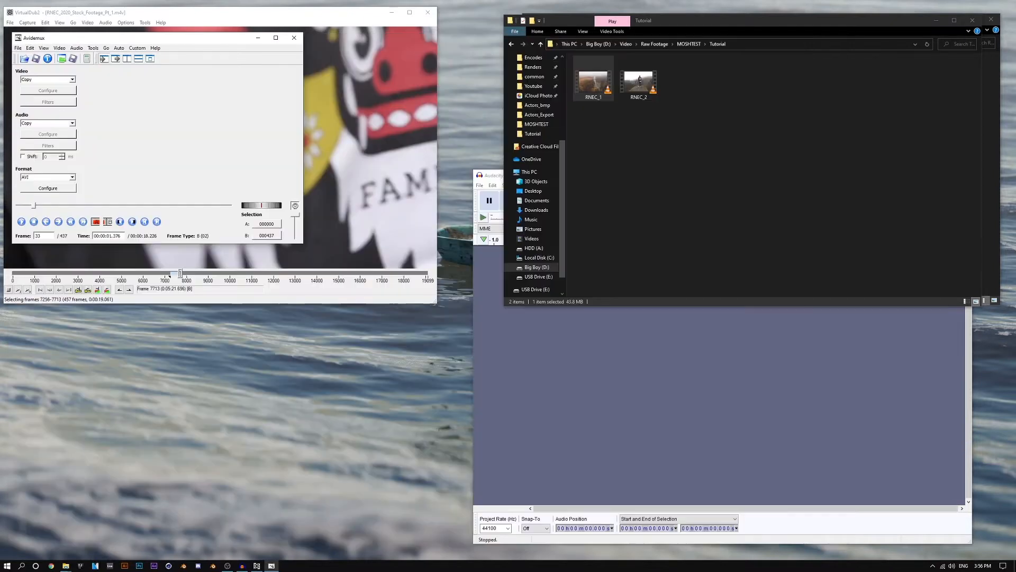
left_click(669, 151)
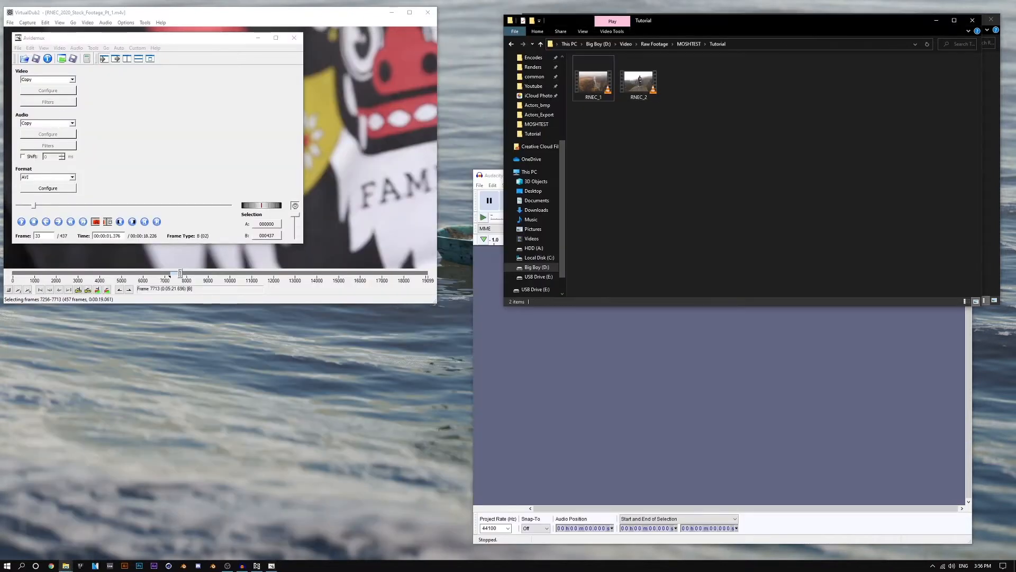
left_click(593, 82)
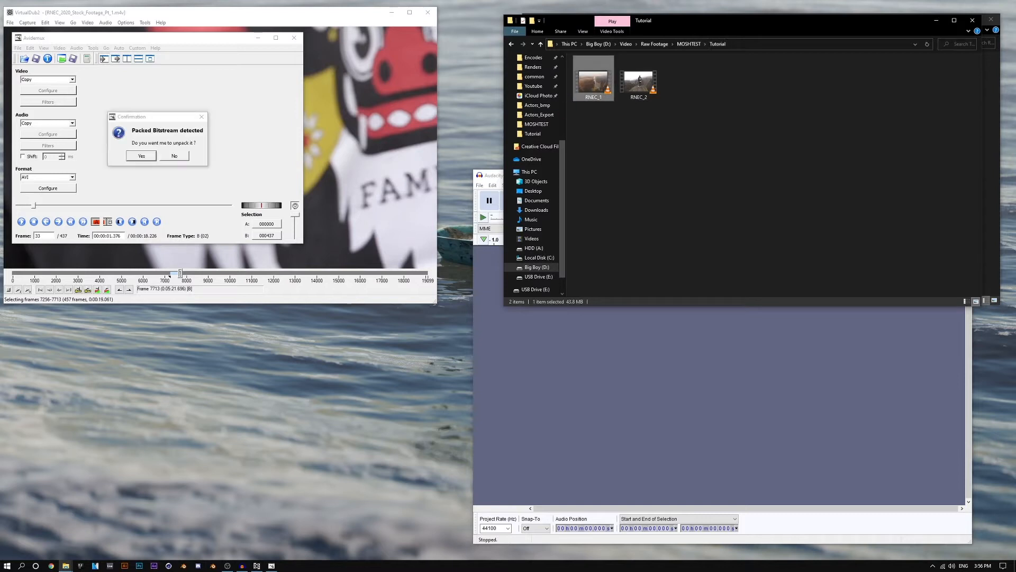
left_click(141, 156)
mouse_move(173, 39)
left_mouse_down()
mouse_move(174, 27)
mouse_move(174, 40)
left_mouse_up()
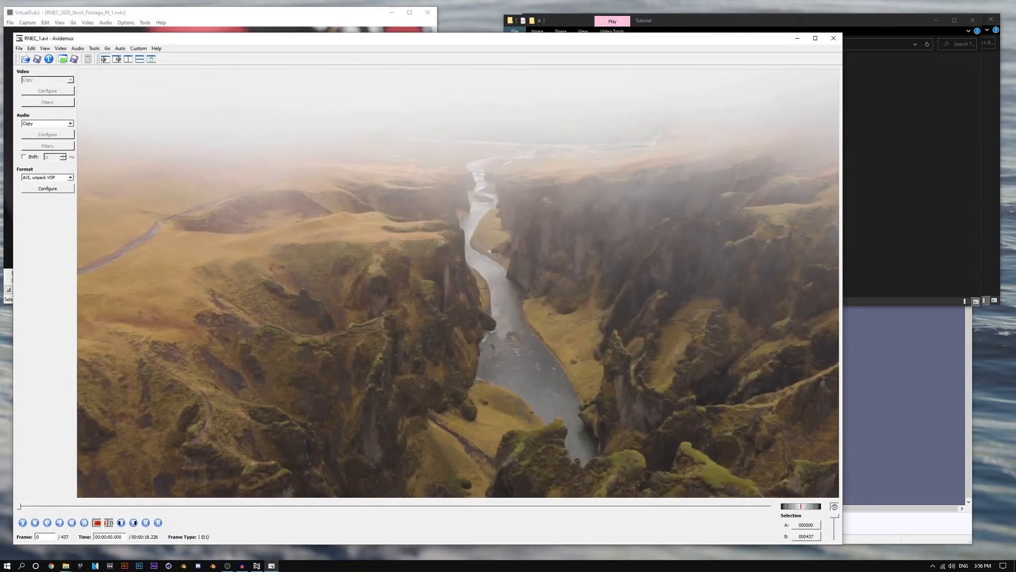
Step: Play the unpacked RNEC_1 clip from the start, then try to step backward frame by frame
key("space")
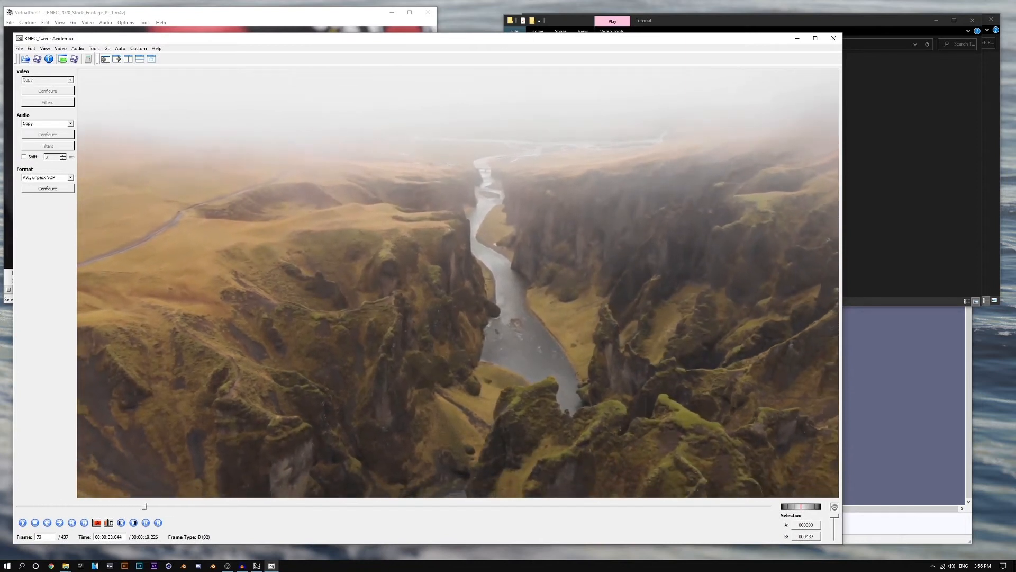
key("Left")
key("Left")
key("Left")
key("Left")
key("Left")
key("Left")
key("Left")
key("Left")
key("Left")
key("Left")
key("Left")
key("Left")
key("Left")
Step: Set the output format to AVI and the video codec to MPEG-4 ASP (Xvid)
left_click(53, 177)
left_click(48, 184)
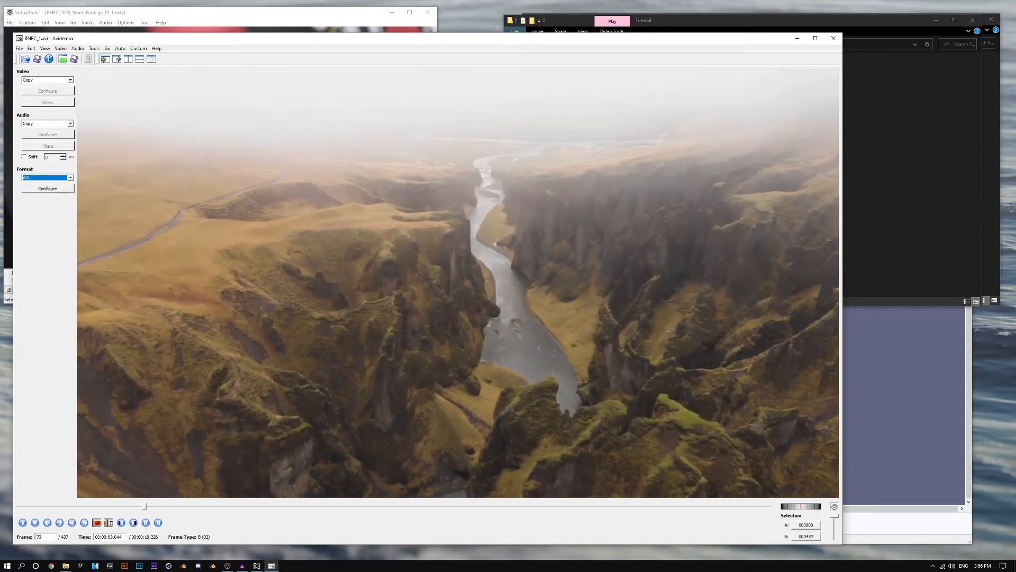
left_click(48, 79)
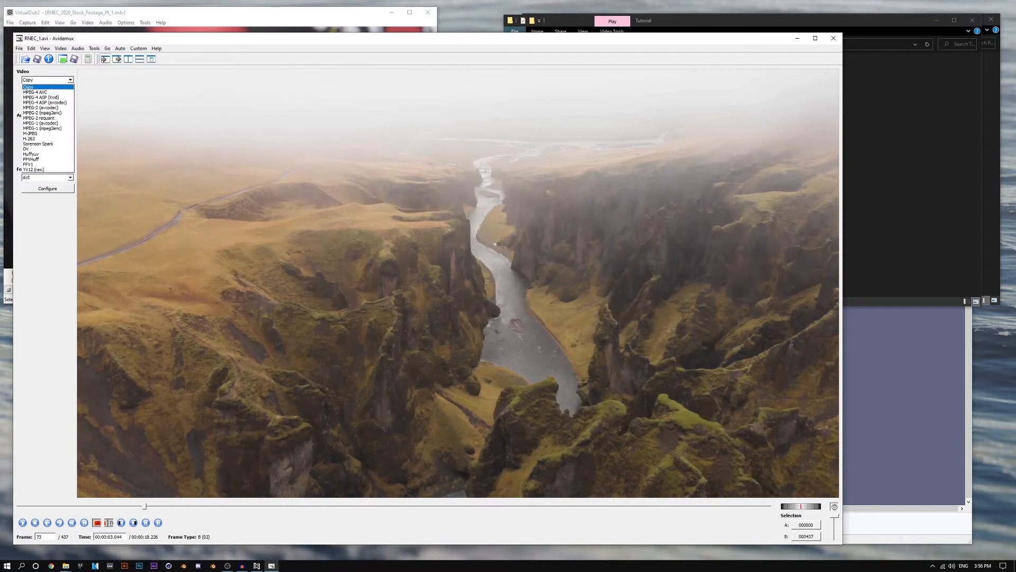
left_click(40, 98)
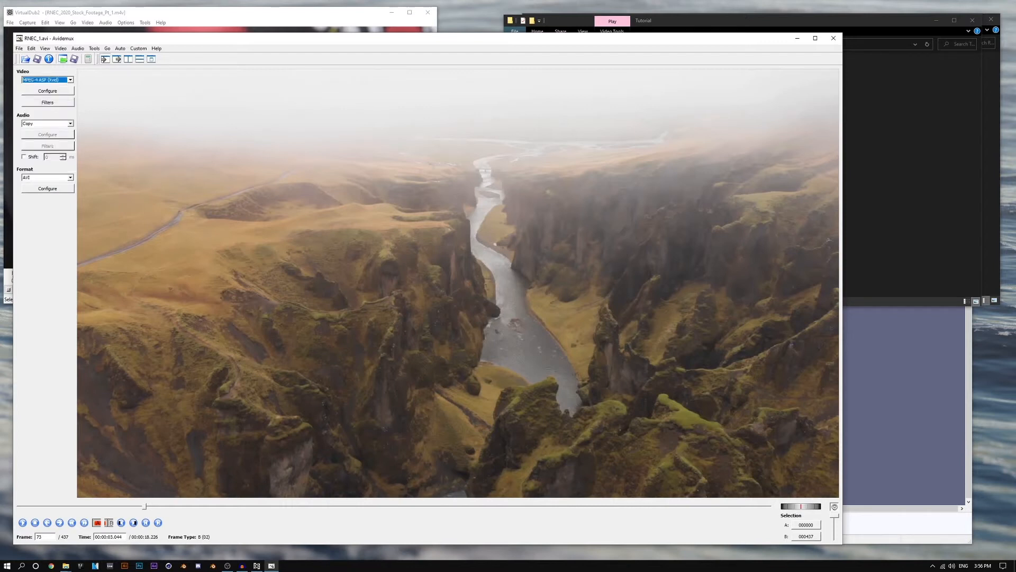
Step: Configure the Xvid frame encoding with a maximum I-frame interval of 999
left_click(48, 91)
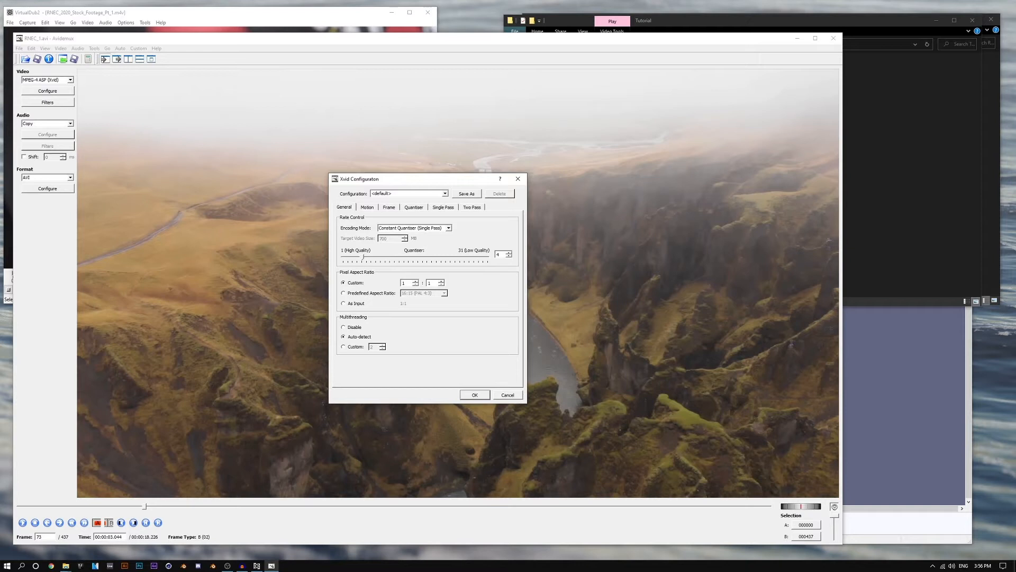
left_click(389, 208)
double_click(400, 287)
type("999")
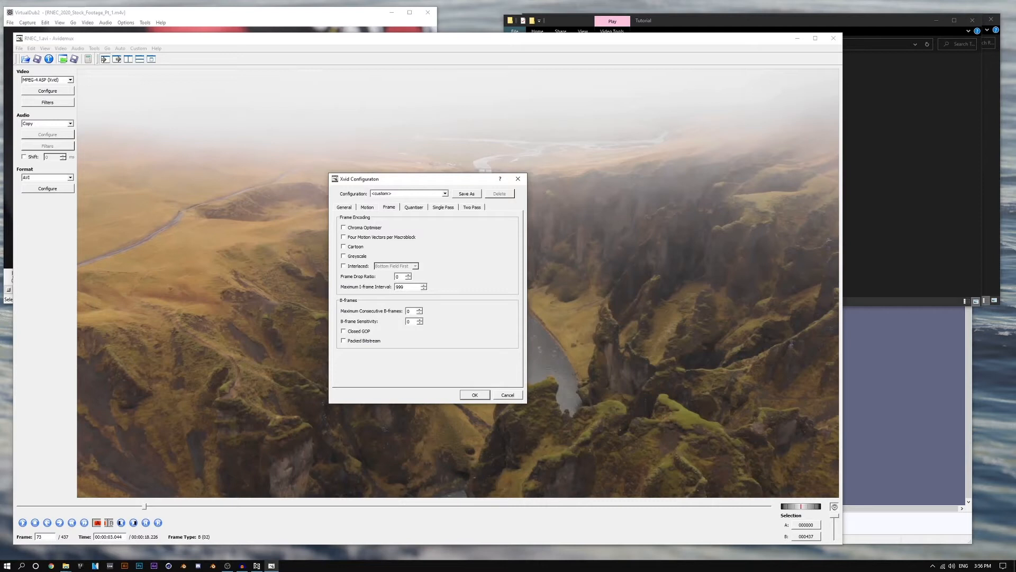
key("Return")
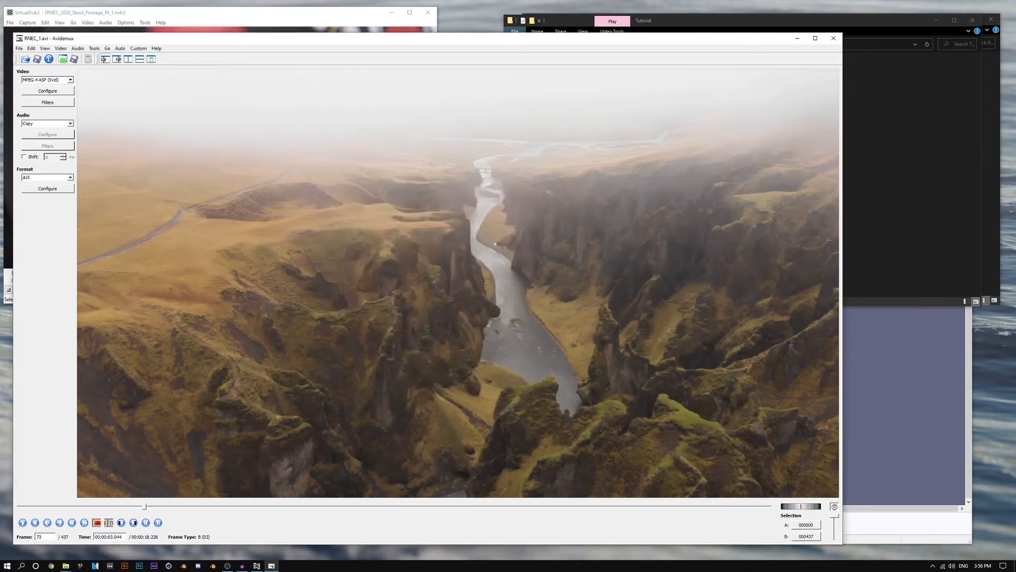
Step: Save the video as RNEC_1_AVID in the Tutorial folder, adjusting the encoding priority while it encodes
left_click(37, 59)
type("R")
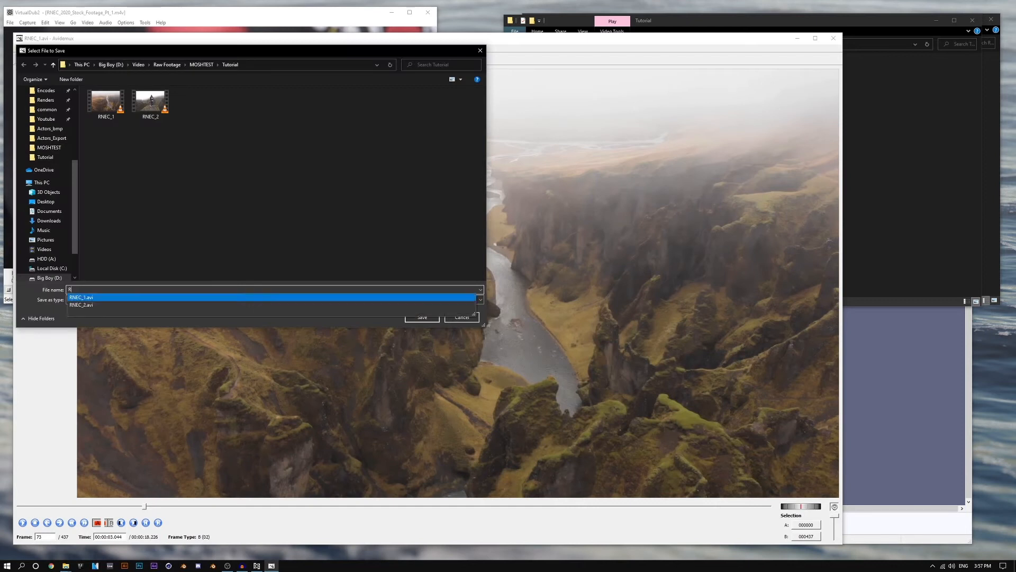
type("NEC_1-")
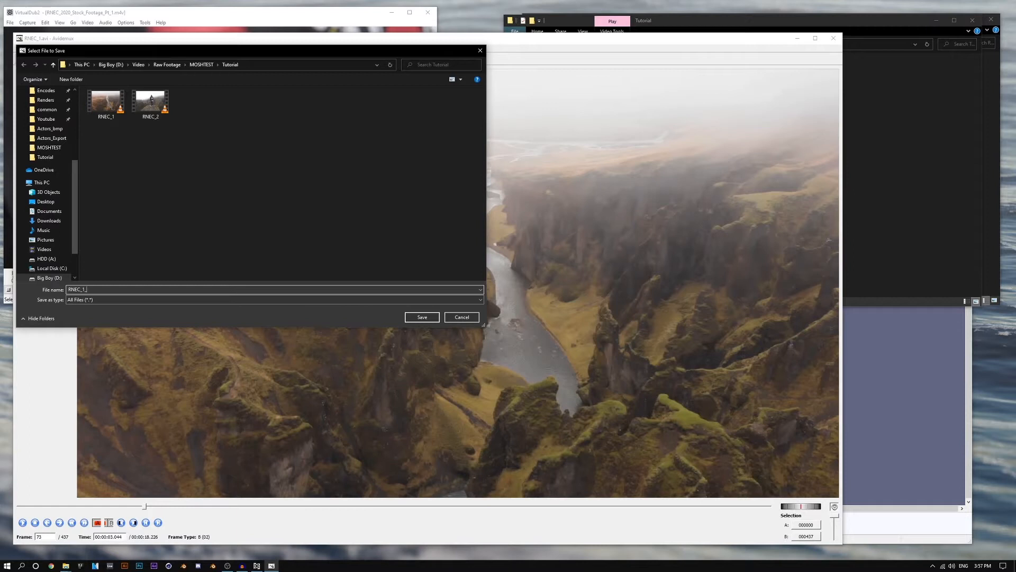
type("AVID")
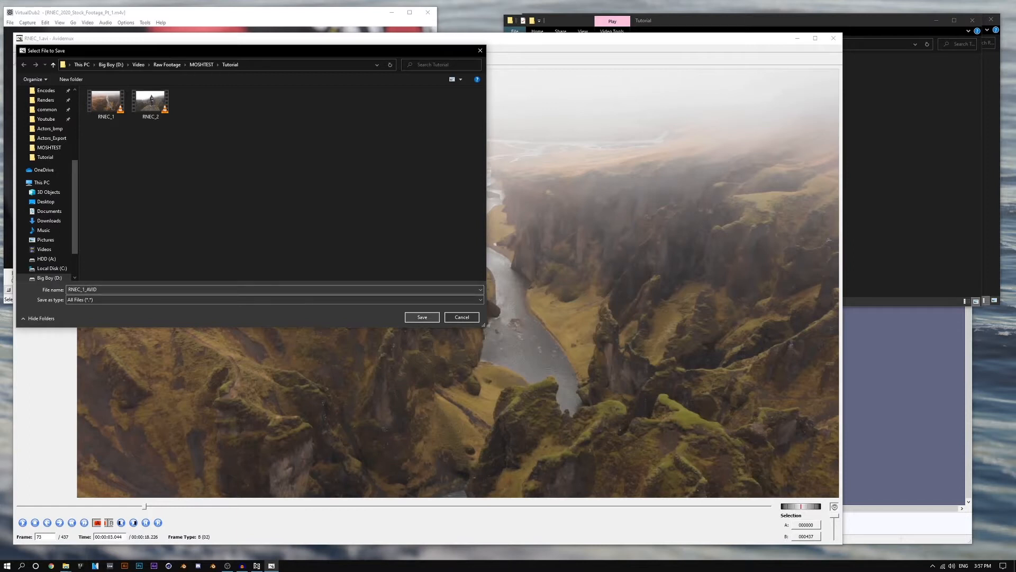
key("Return")
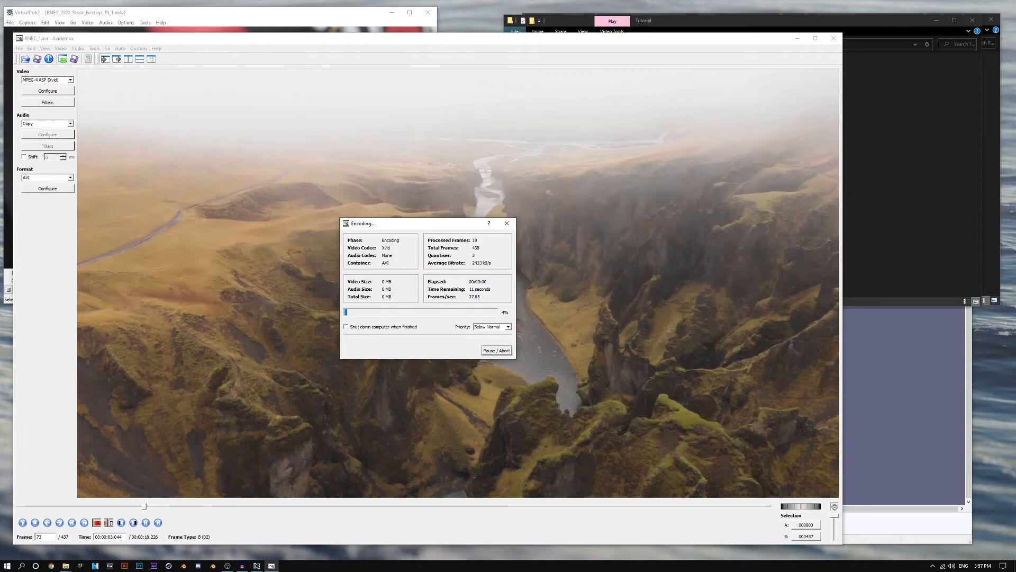
left_click(493, 327)
left_click(491, 333)
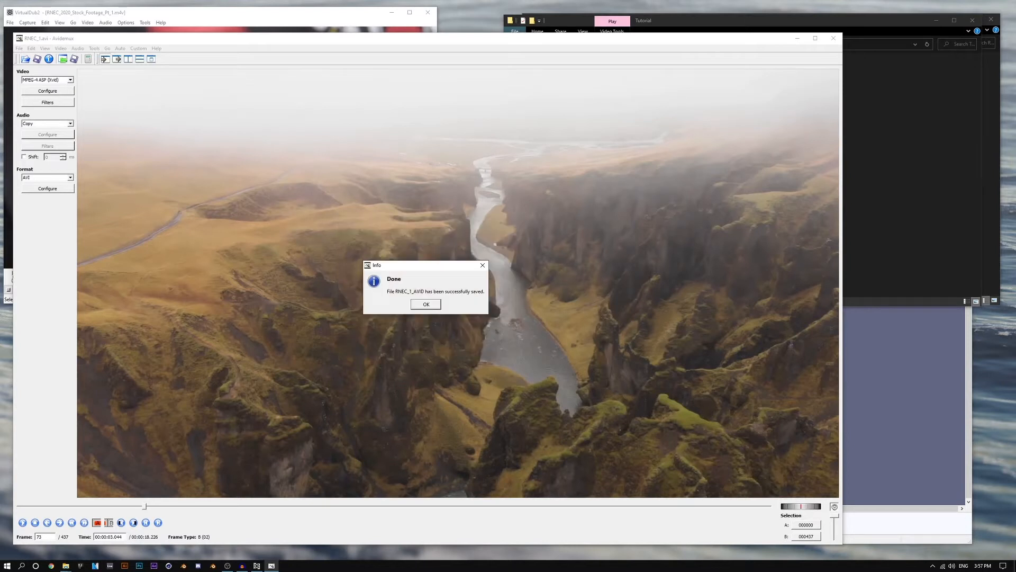
key("Return")
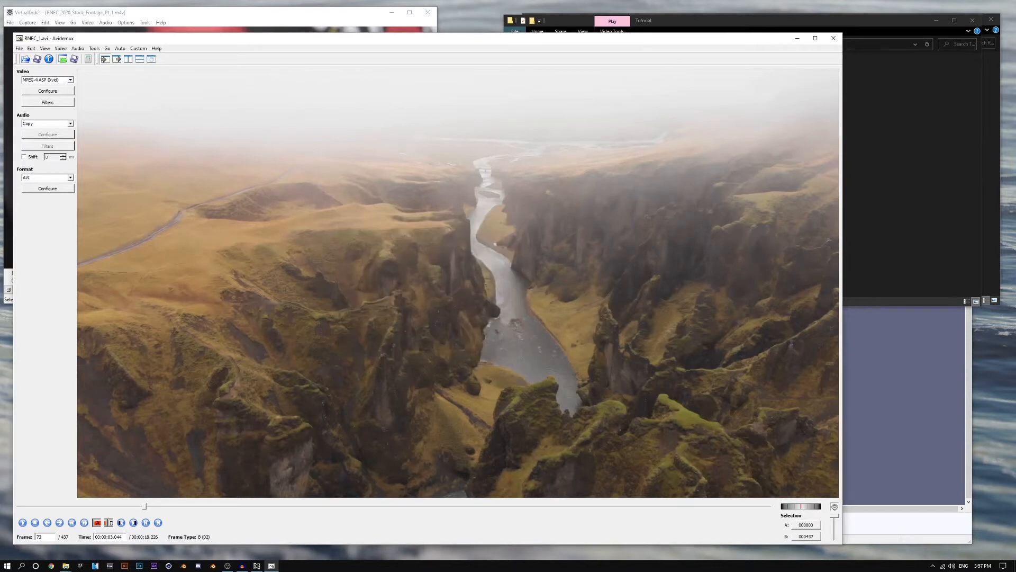
Step: Switch to the Tutorial folder and rename the exported RNEC_1_AVID file to RNEC_1_AVID.avi
key("alt+Tab")
right_click(640, 94)
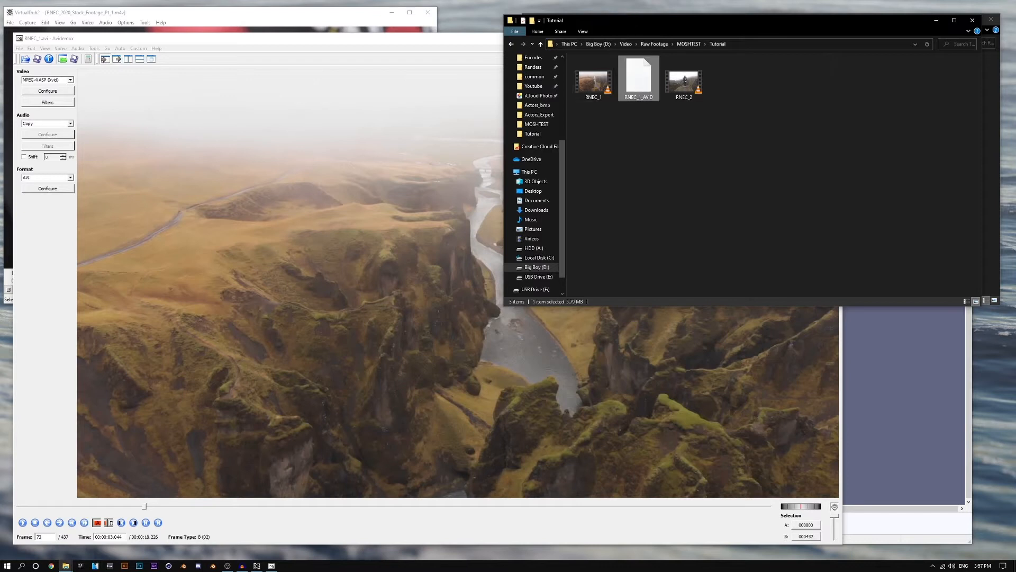
left_click(598, 232)
key("End")
type(".avi")
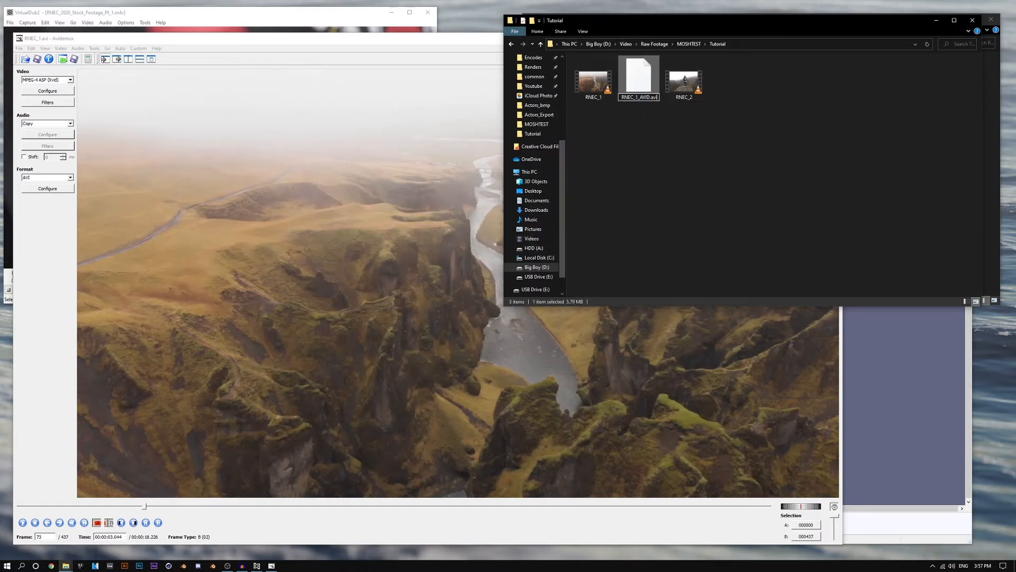
key("Return")
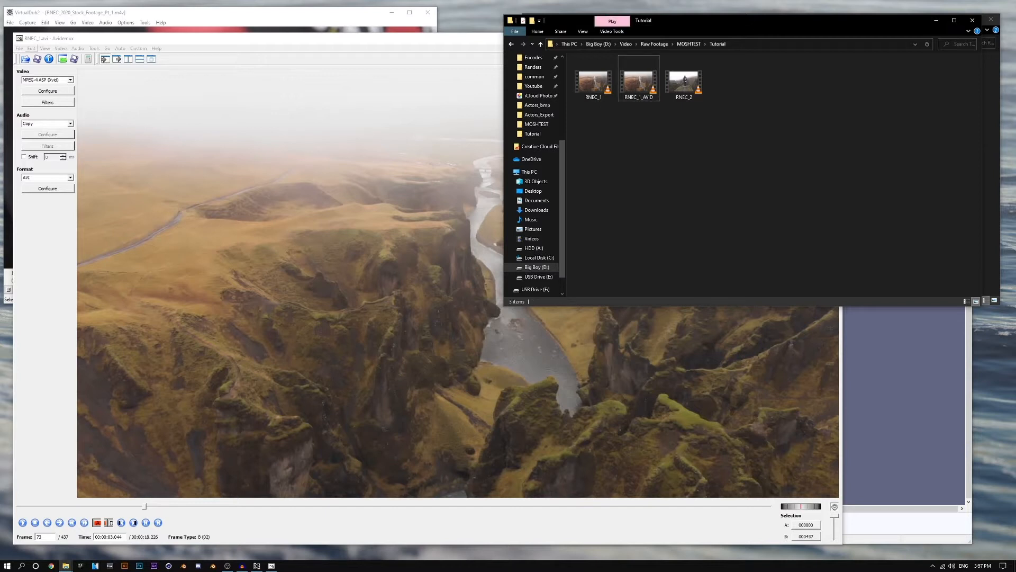
Step: Close RNEC_1 in Avidemux and load RNEC_2 from the Tutorial folder, agreeing to unpack its packed bitstream
left_click(19, 48)
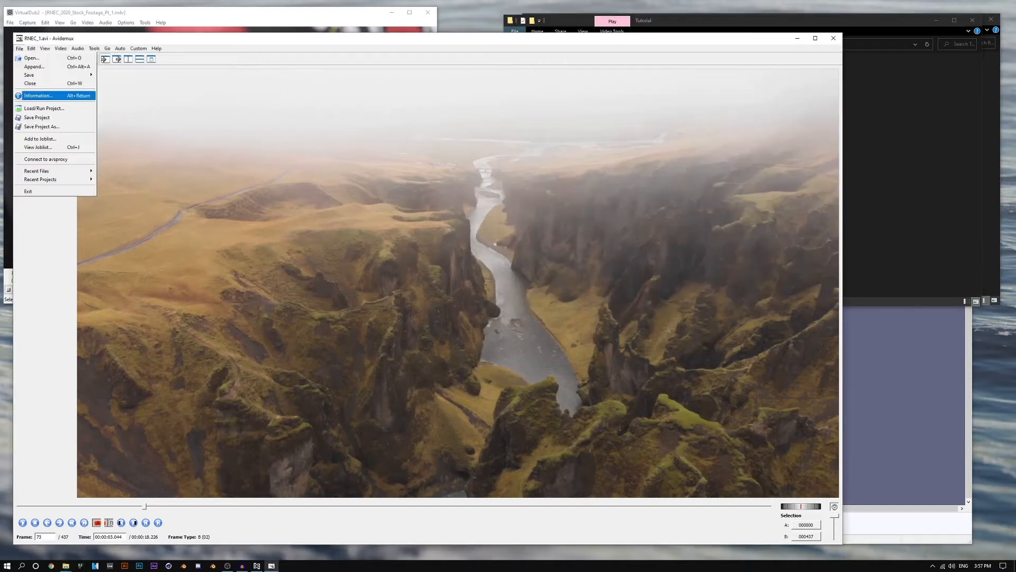
left_click(30, 83)
left_click(639, 82)
left_click(684, 81)
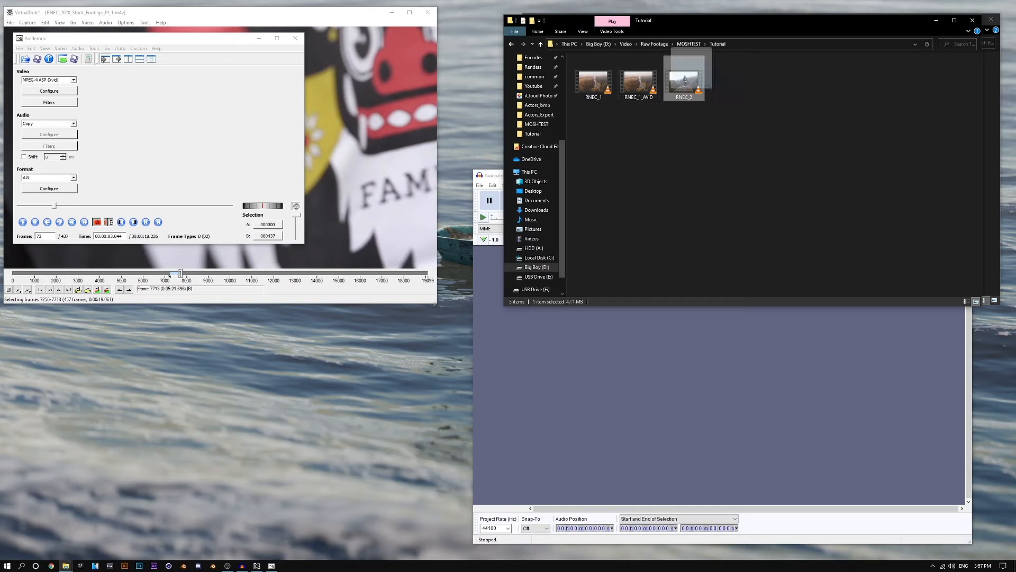
left_click_drag(684, 81, 170, 137)
left_click(141, 154)
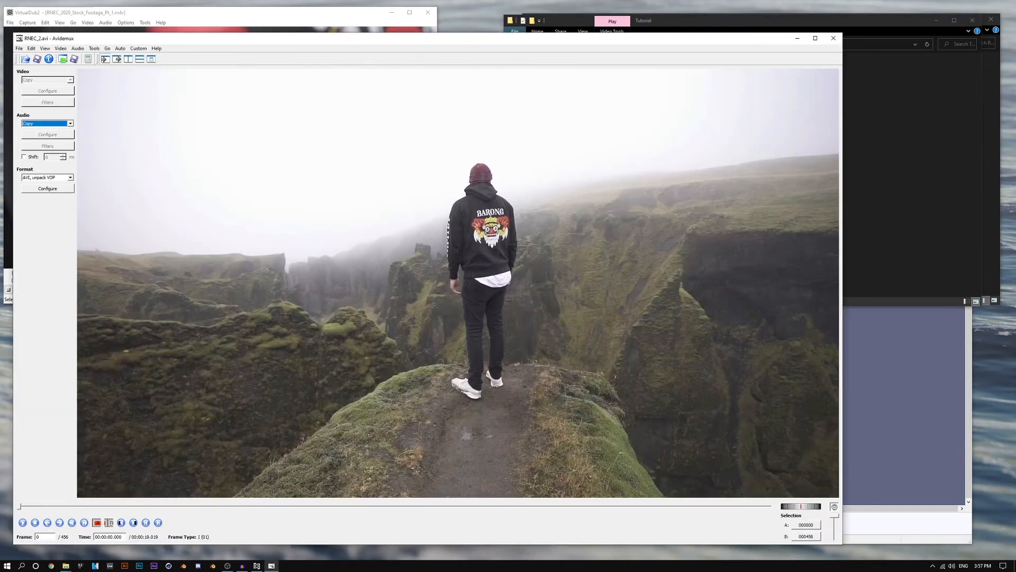
Step: Set RNEC_2's output to AVI with MPEG-4 ASP (Xvid) video, and confirm the Xvid settings with a maximum I-frame interval of 999
left_click(48, 177)
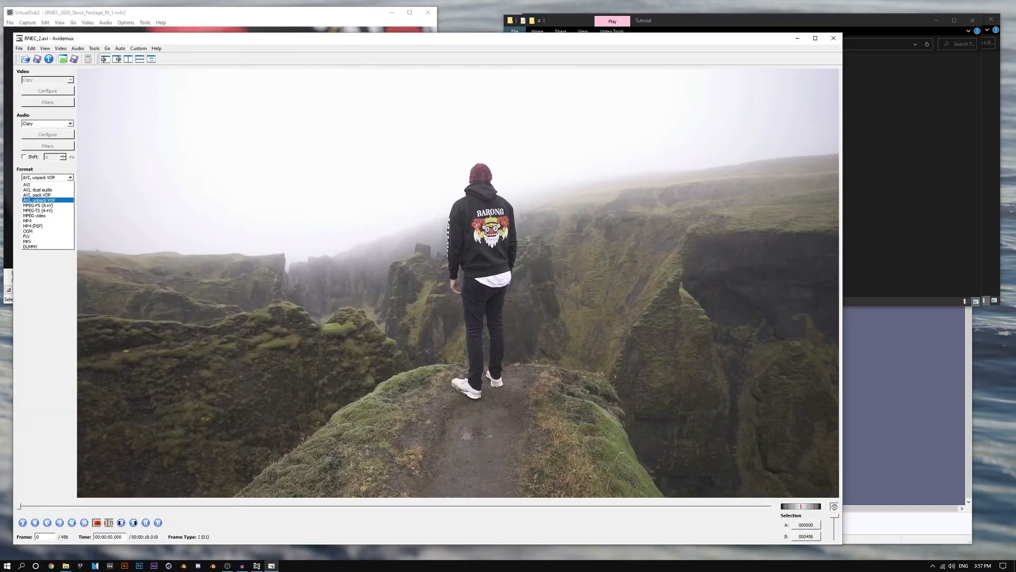
left_click(46, 185)
left_click(47, 80)
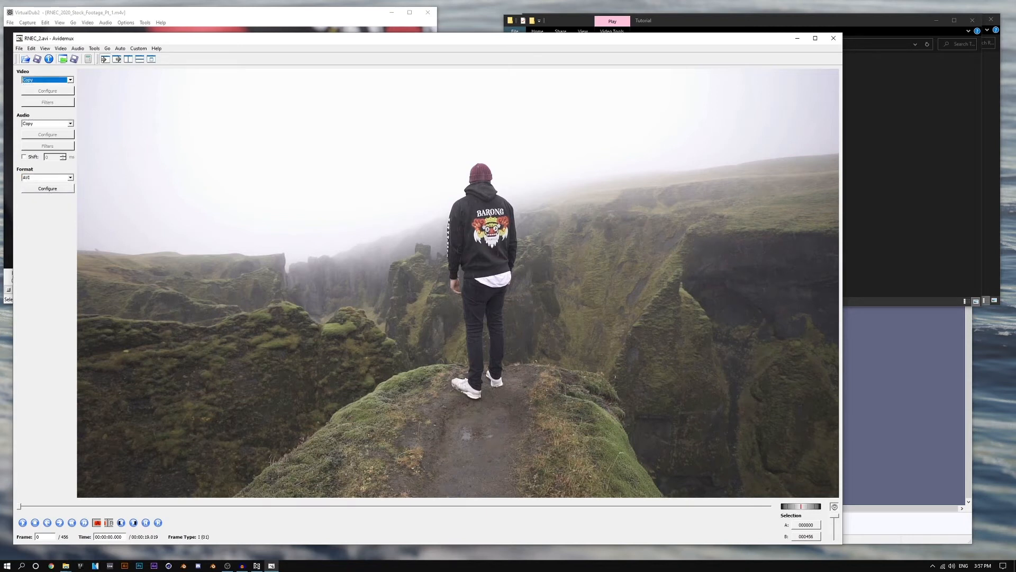
left_click(46, 98)
left_click(48, 90)
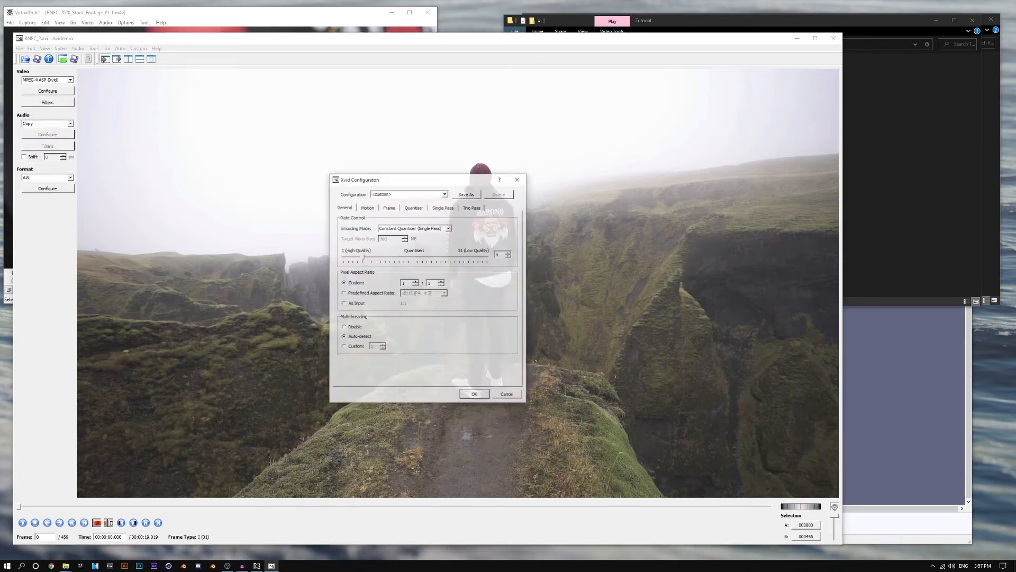
left_click(389, 207)
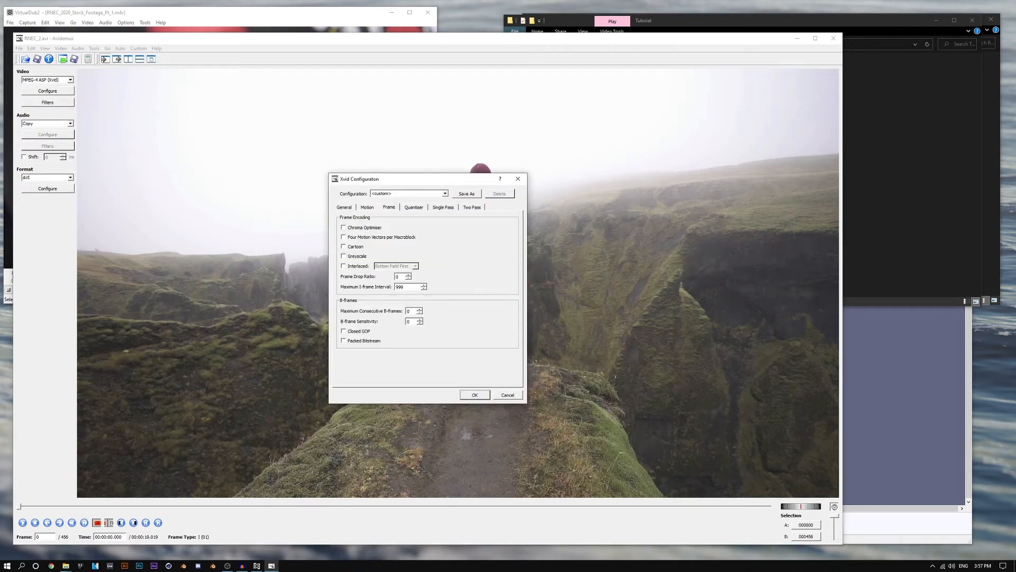
left_click(474, 395)
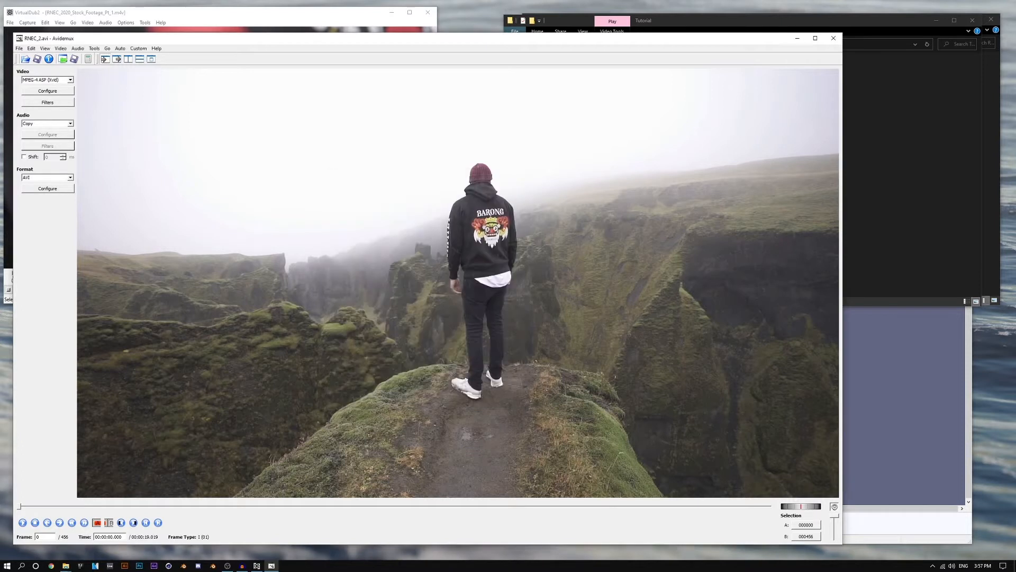
Step: Save the video as RNEC_2_AVID.avi in the Tutorial folder, basing the name on the existing RNEC_1_AVID file
left_click(37, 58)
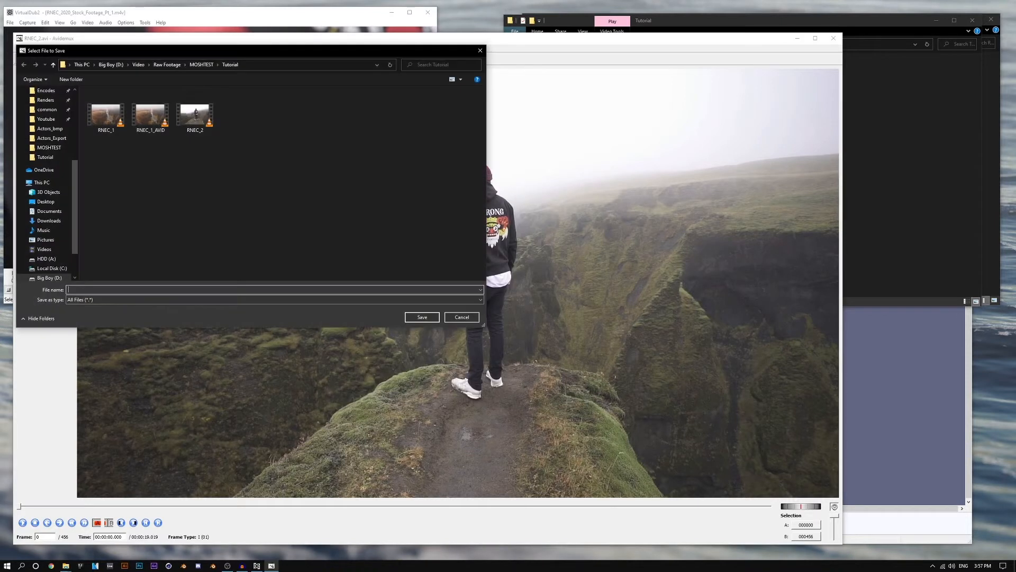
left_click(150, 116)
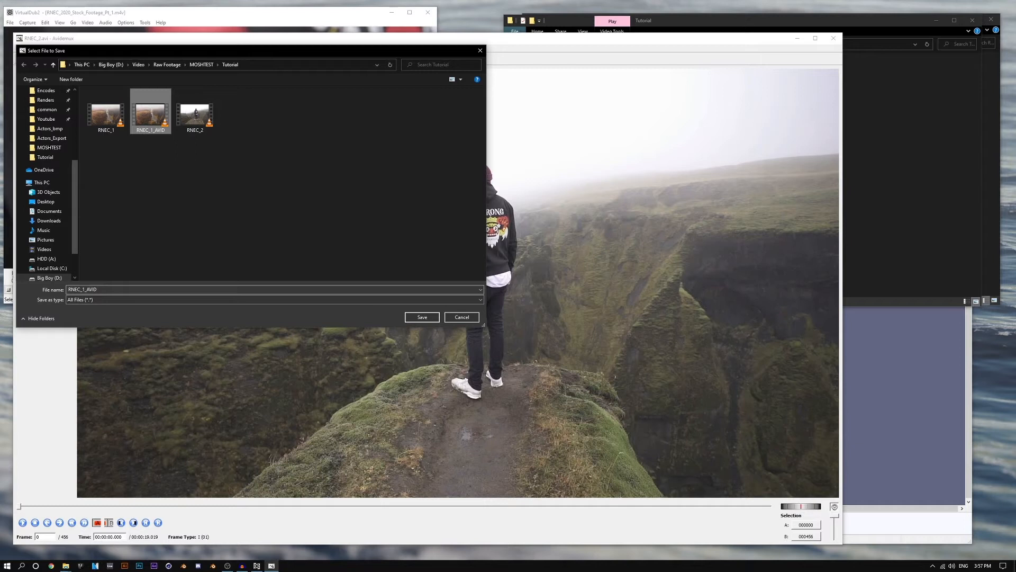
left_click(94, 290)
left_click(69, 290)
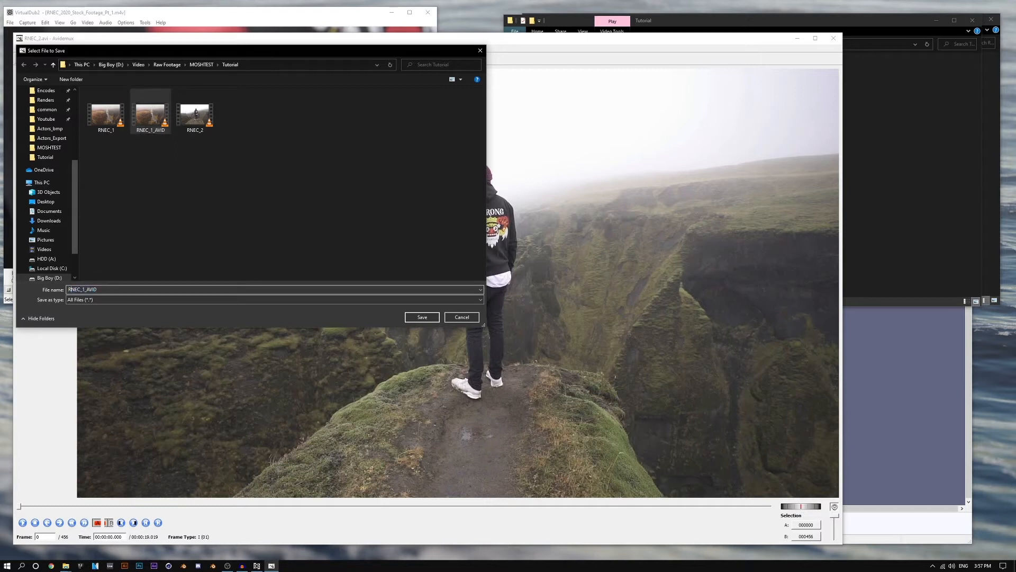
key("BackSpace")
type("2")
type(".avi")
key("Return")
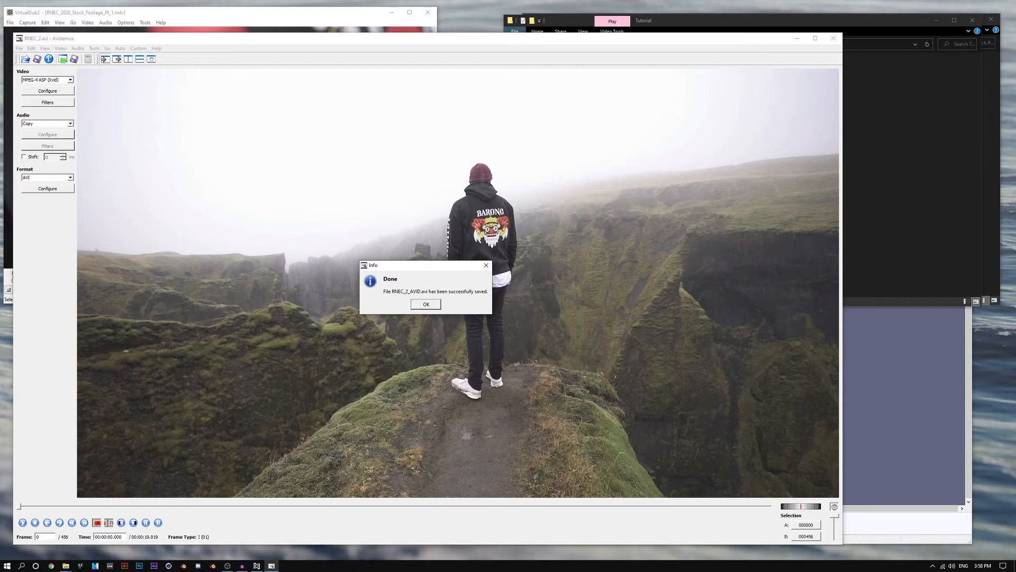
key("Return")
Step: Close the RNEC_2 video, reposition the empty Avidemux window, and select RNEC_1_AVID in the Tutorial folder
left_click(19, 48)
left_click(29, 83)
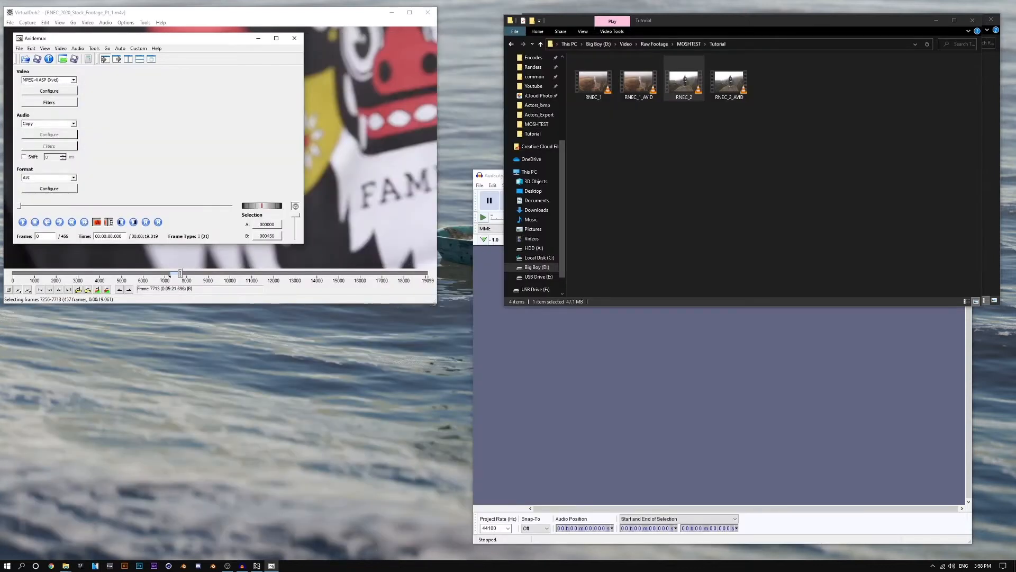
left_click_drag(116, 38, 237, 124)
left_click(638, 82)
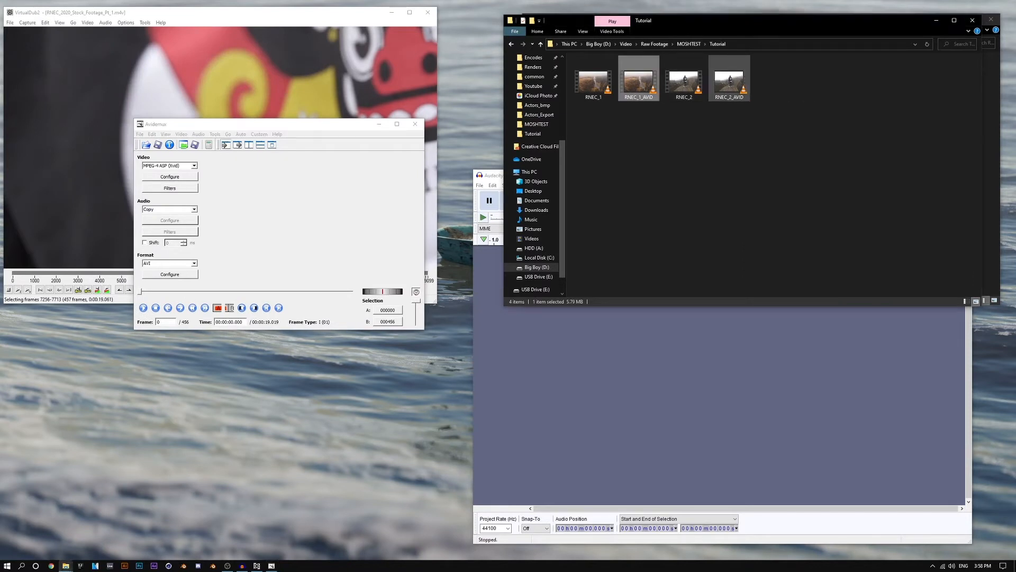
Step: Move the empty Avidemux window aside and load the RNEC_1_AVID clip from the Tutorial folder into it
left_click(735, 88, "ctrl")
left_click(710, 132)
left_click(639, 81)
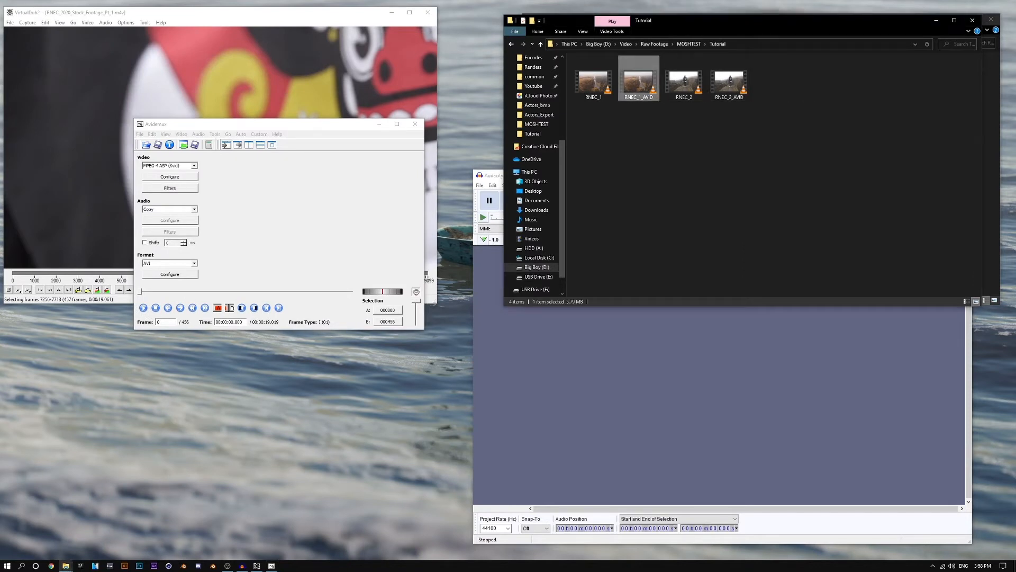
left_click_drag(301, 123, 191, 22)
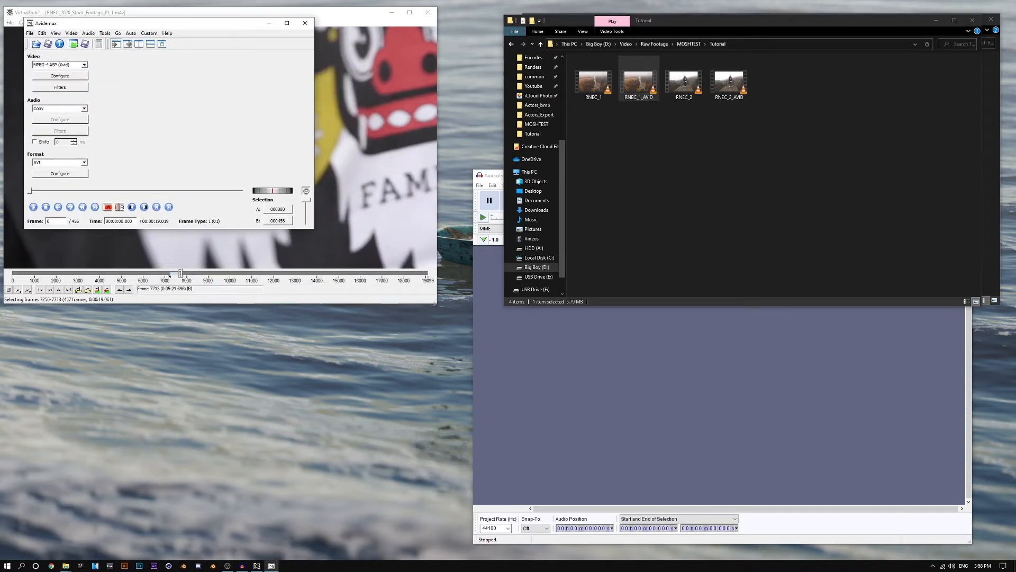
left_click_drag(313, 228, 562, 528)
left_click(645, 201)
left_click(638, 83)
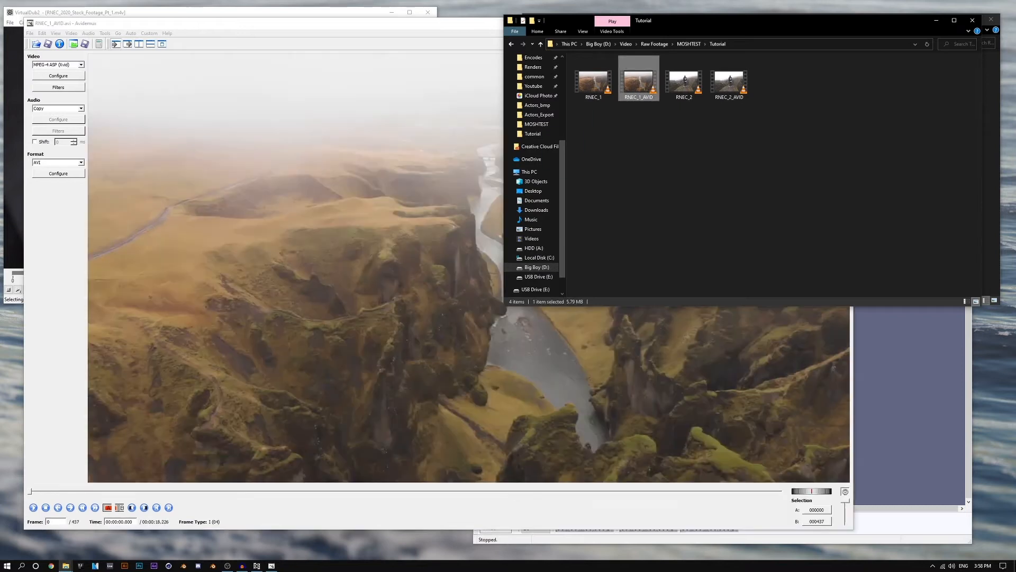
Step: Play and step through the frames of RNEC_1_AVID to examine their frame types
key("space")
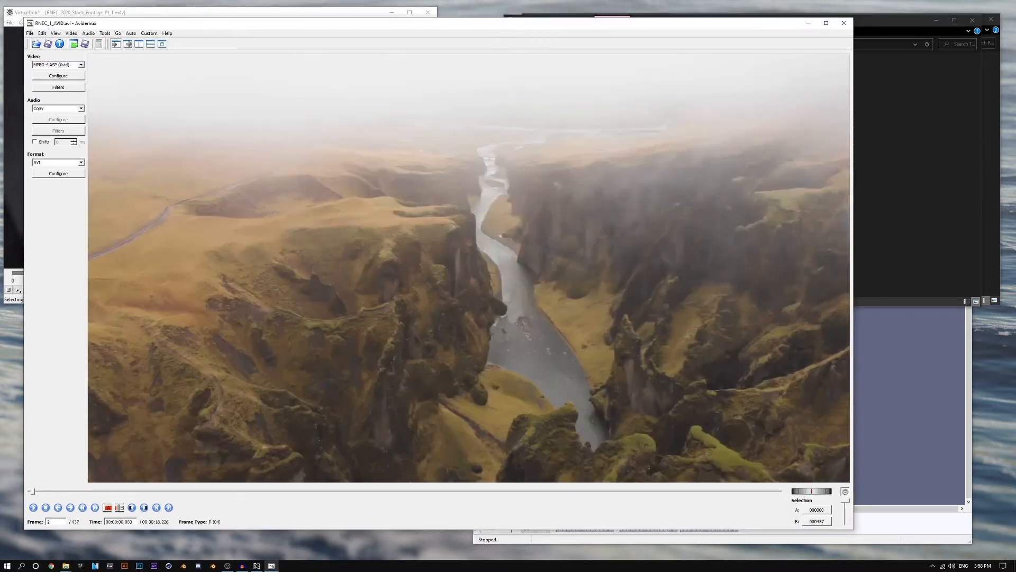
key("Left")
key("Left")
key("Left")
key("Left")
key("Left")
key("Left")
key("Left")
key("Left")
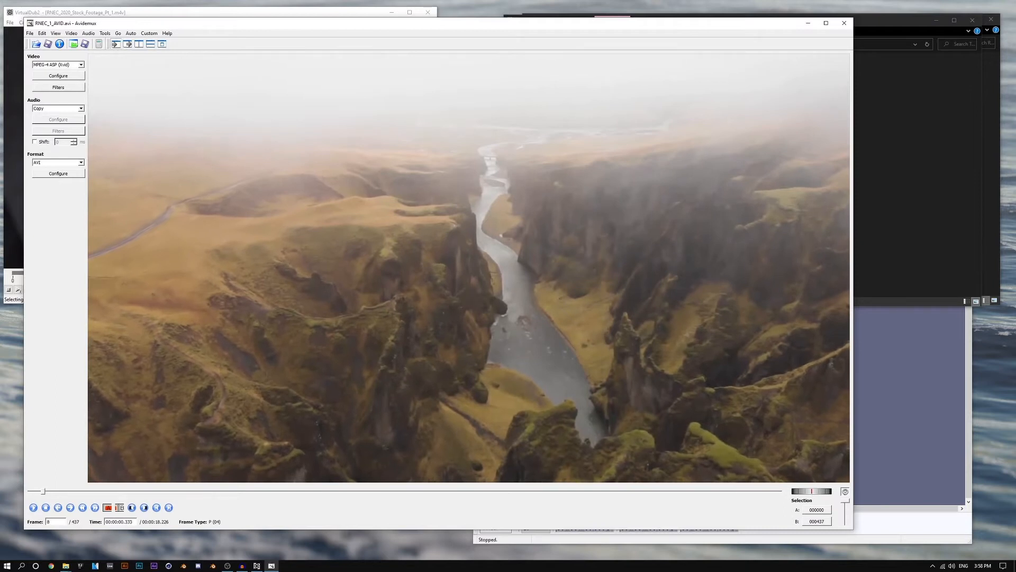
key("Left")
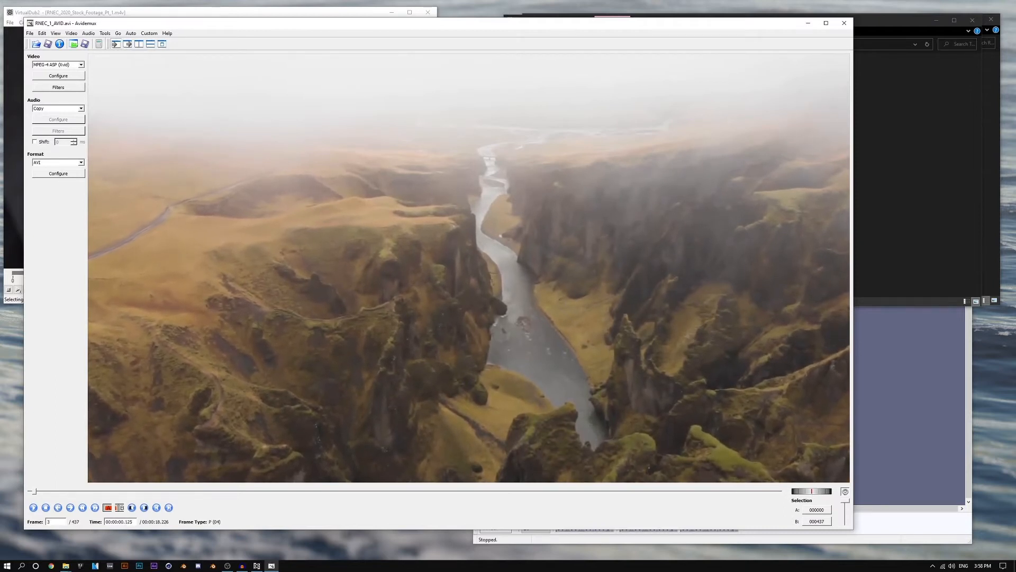
key("space")
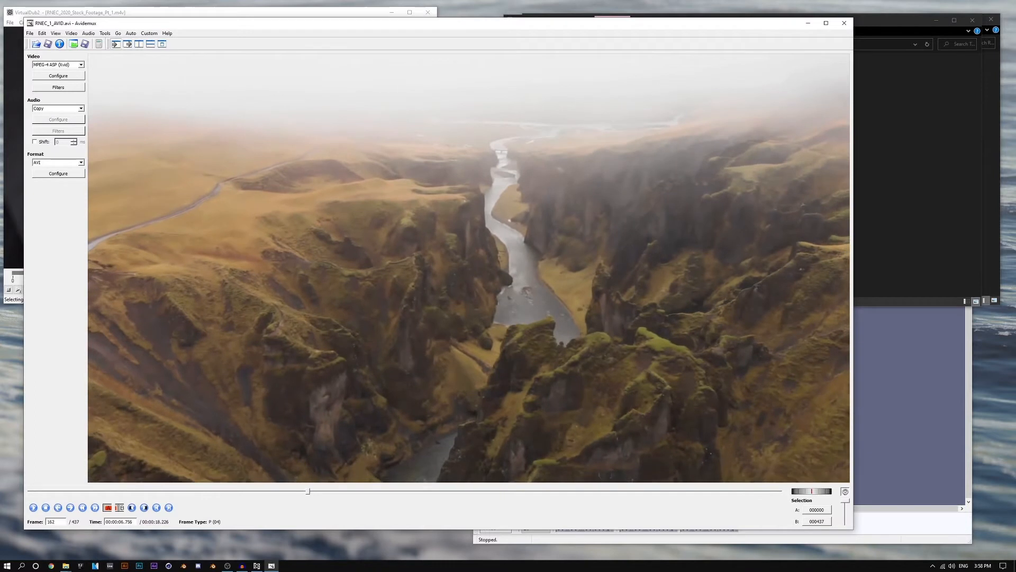
key("Left")
key("Left")
key("Left")
key("Left")
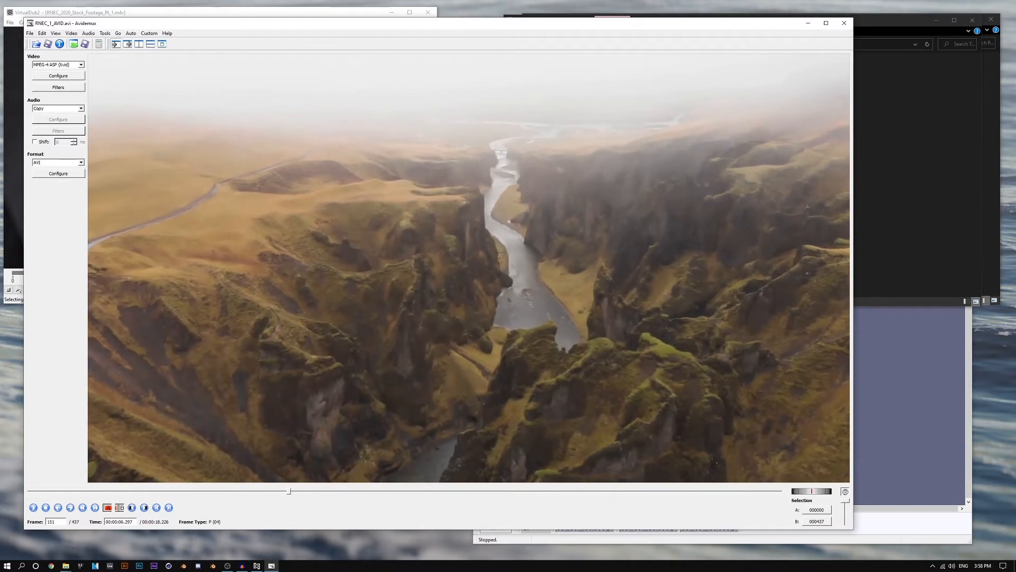
Step: Append RNEC_2_AVID from the Tutorial folder to the end of the loaded RNEC_1_AVID video
key("alt+Tab")
left_click(729, 81)
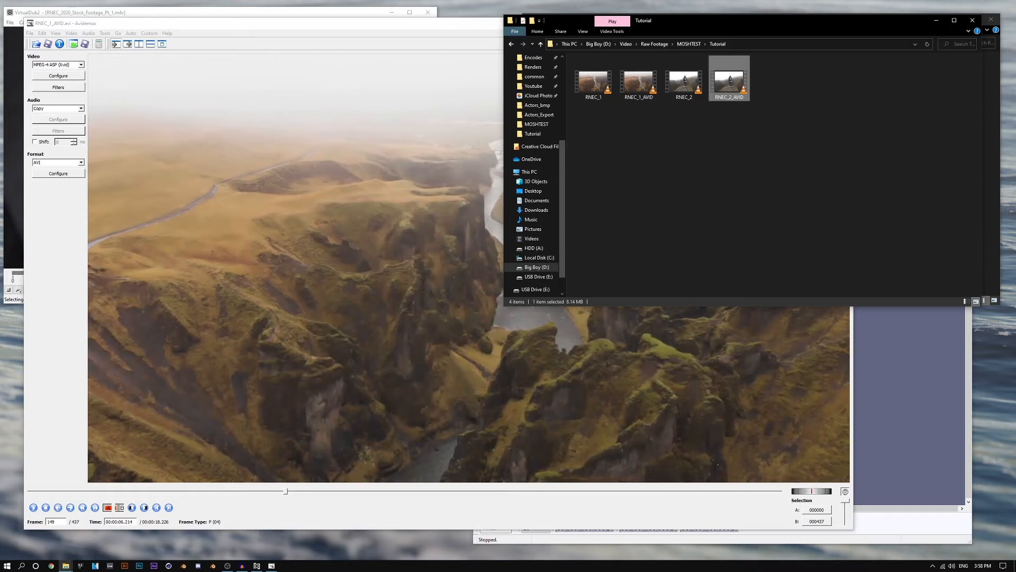
left_click_drag(762, 160, 403, 233)
left_click(402, 233)
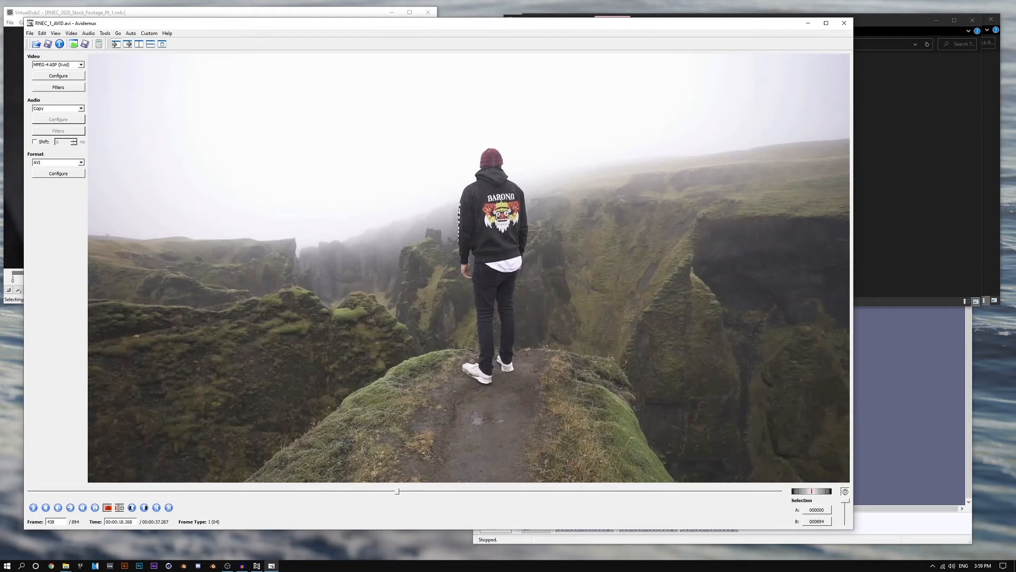
Step: Mark the second clip's opening I-frame with marker A at frame 438 and marker B at 439, and delete it
key("Right")
left_click(120, 508)
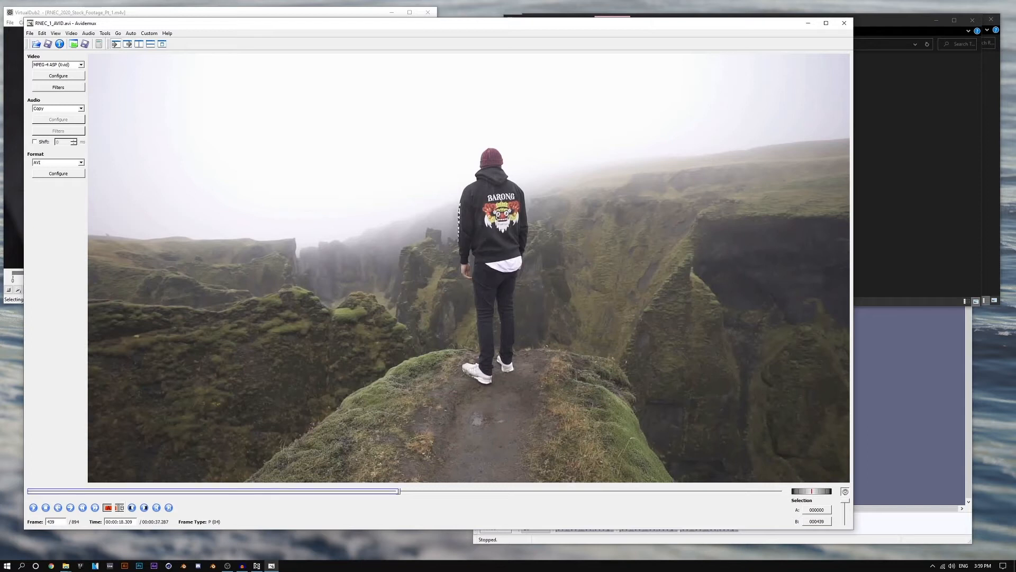
key("Left")
left_click(108, 508)
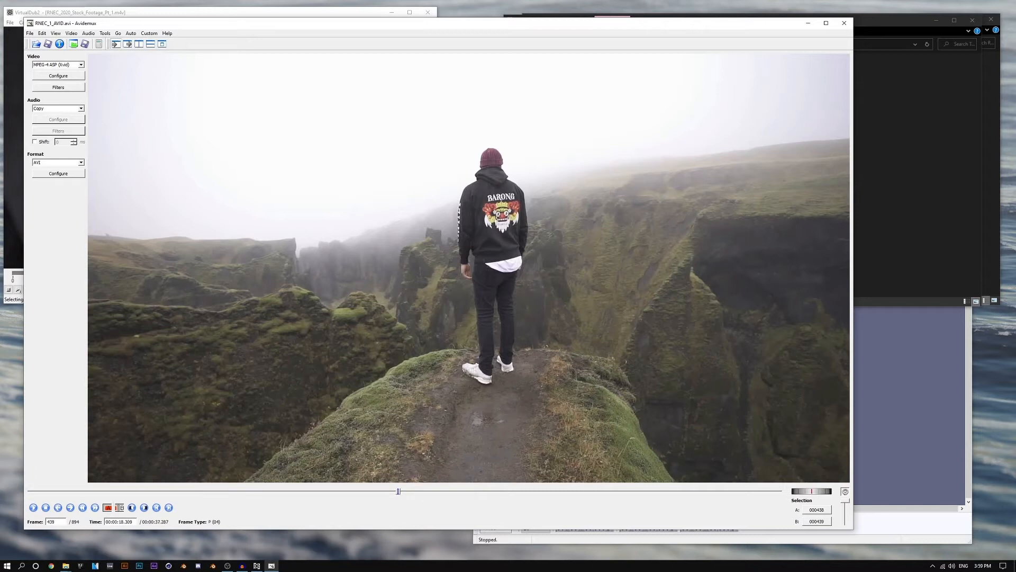
left_click(41, 33)
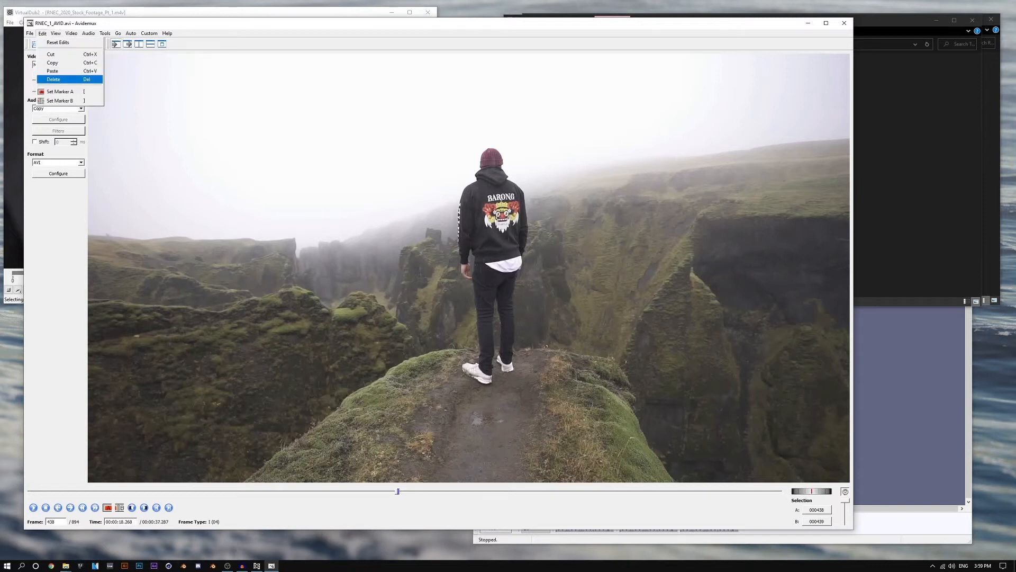
left_click(53, 79)
Step: Step back and forth through the frames around the join between the clips, examining the frame types and the transition
key("Right")
key("Right")
key("Right")
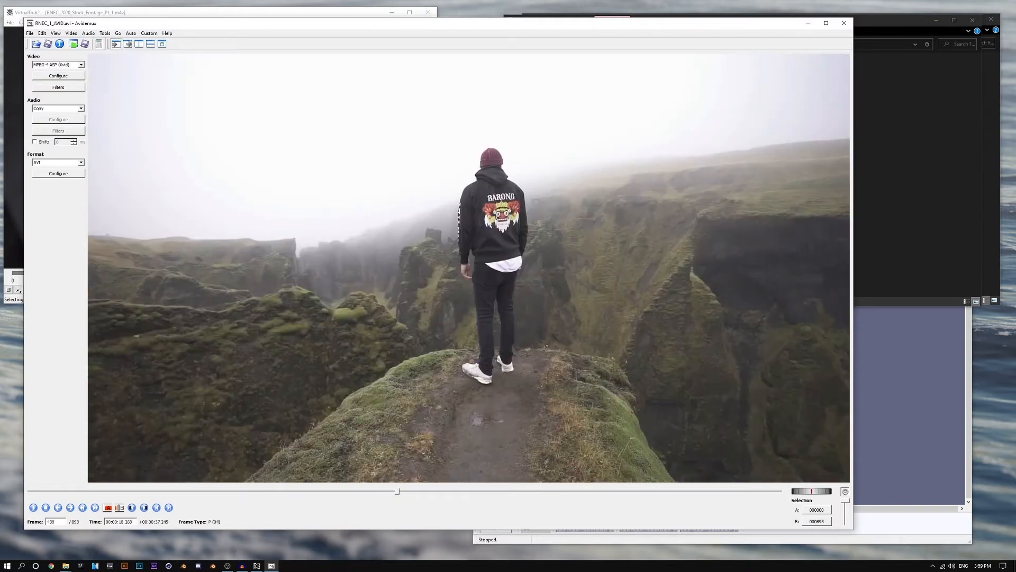
key("Right")
key("Right")
key("Right")
key("Right")
key("Right")
key("Right")
key("Right")
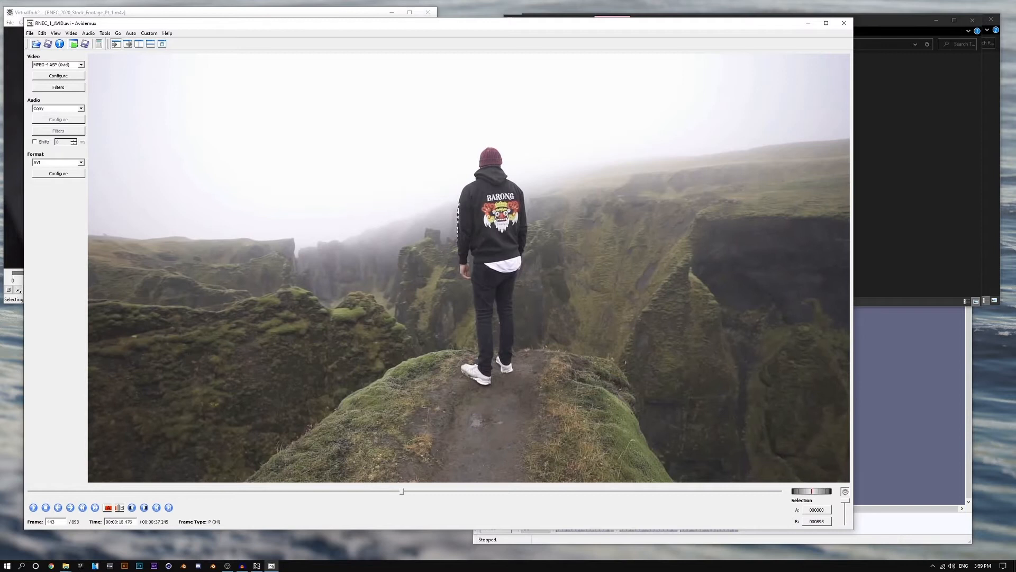
key("Right")
key("Right")
key("Right")
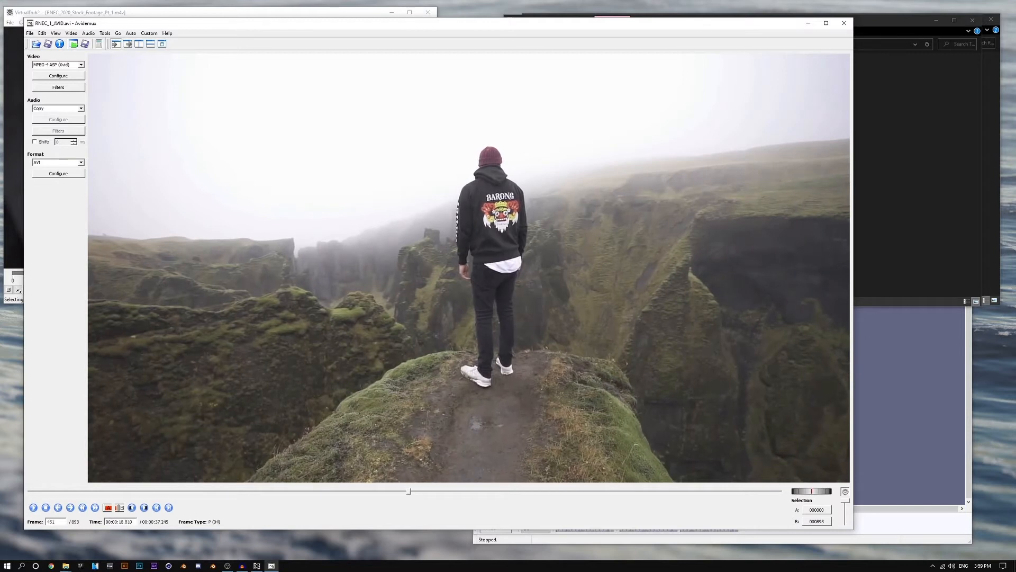
key("Left")
key("Left")
key("Left")
key("Left")
key("Left")
key("Left")
key("Left")
key("Left")
key("Left")
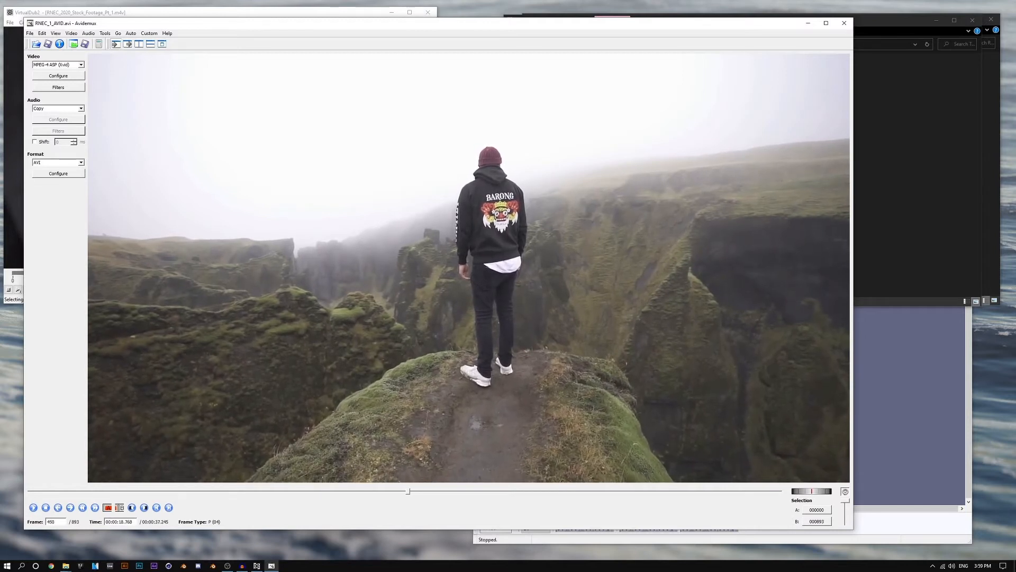
key("Left")
key("Left")
key("Left")
key("Left")
key("Left")
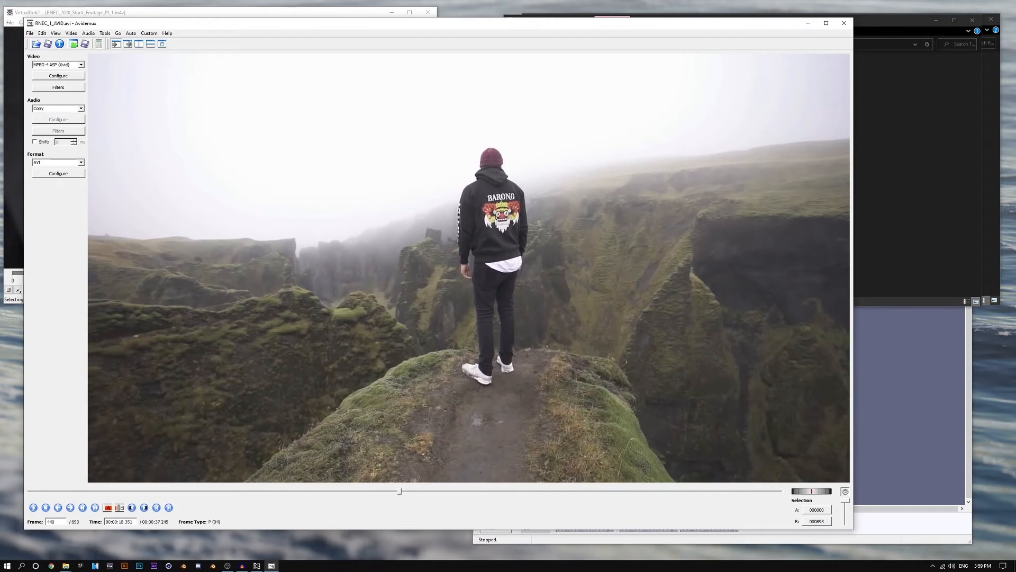
key("Left")
key("Right")
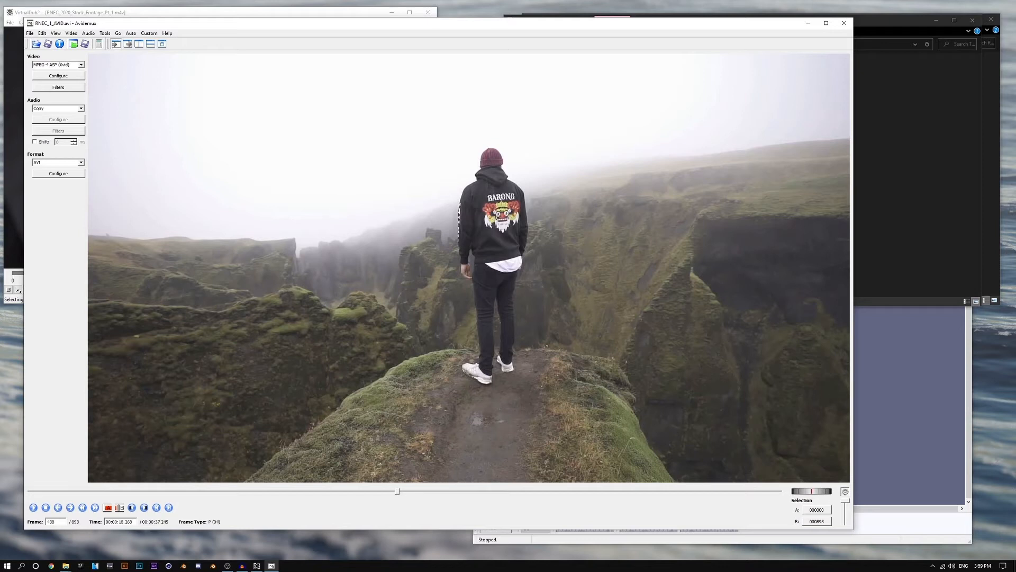
key("Left")
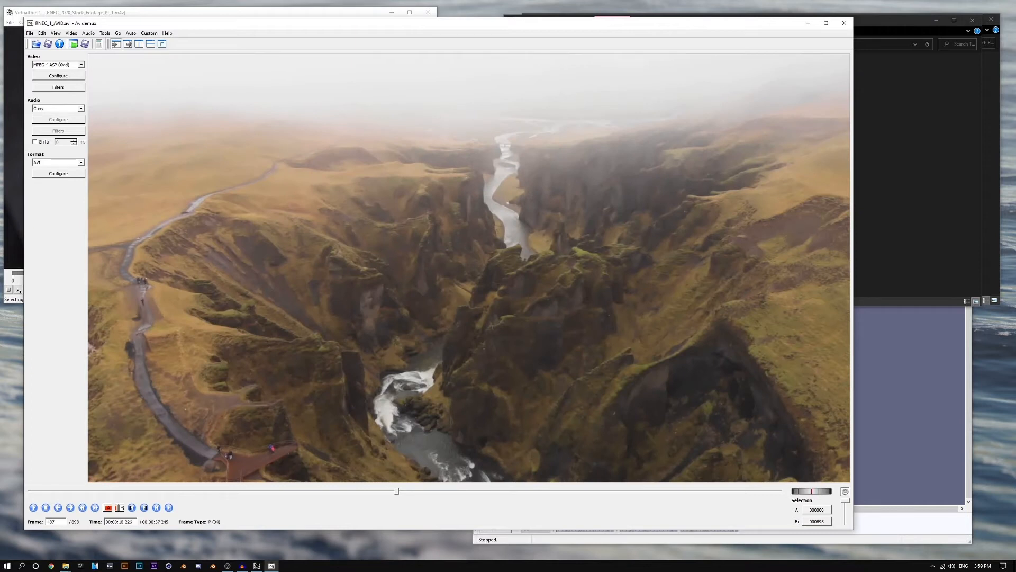
key("Right")
key("Right")
key("Right")
key("Right")
key("Right")
key("Right")
key("Right")
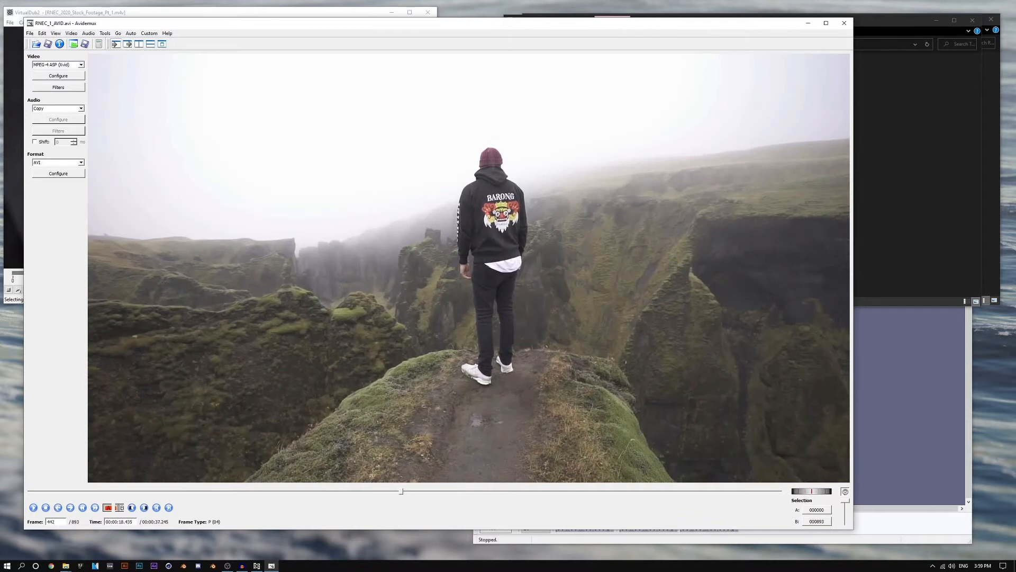
key("Right")
key("Right")
key("Right")
key("Right")
key("Right")
key("Right")
key("Right")
key("Right")
key("Right")
key("Right")
key("Right")
key("Right")
key("Right")
key("Right")
key("Right")
key("Right")
key("Right")
key("Right")
key("Right")
key("Right")
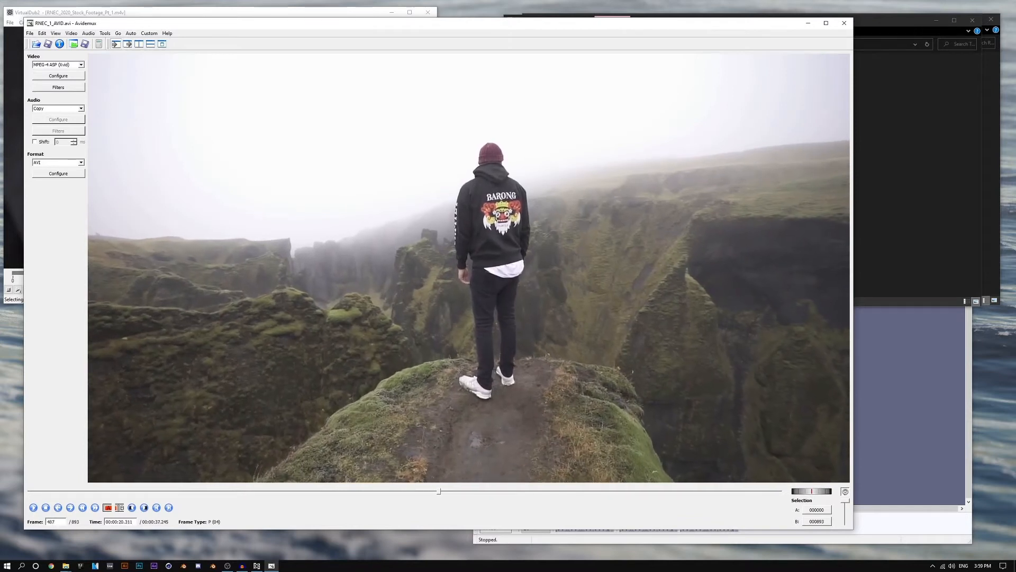
Step: Set the video output to Copy and save the joined video as RNEC_MOSHED in the Tutorial folder
left_click(58, 65)
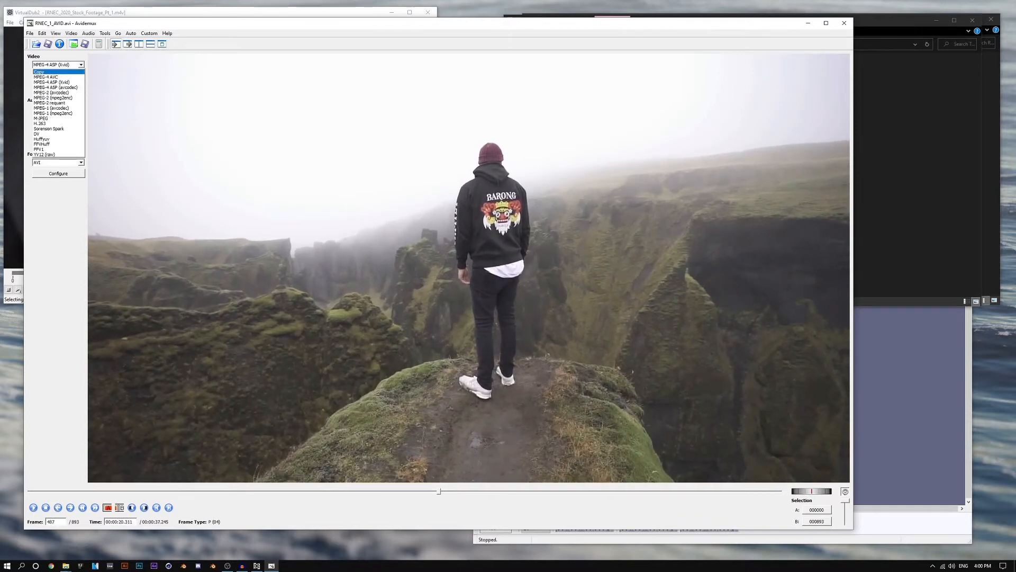
left_click(53, 71)
left_click(48, 43)
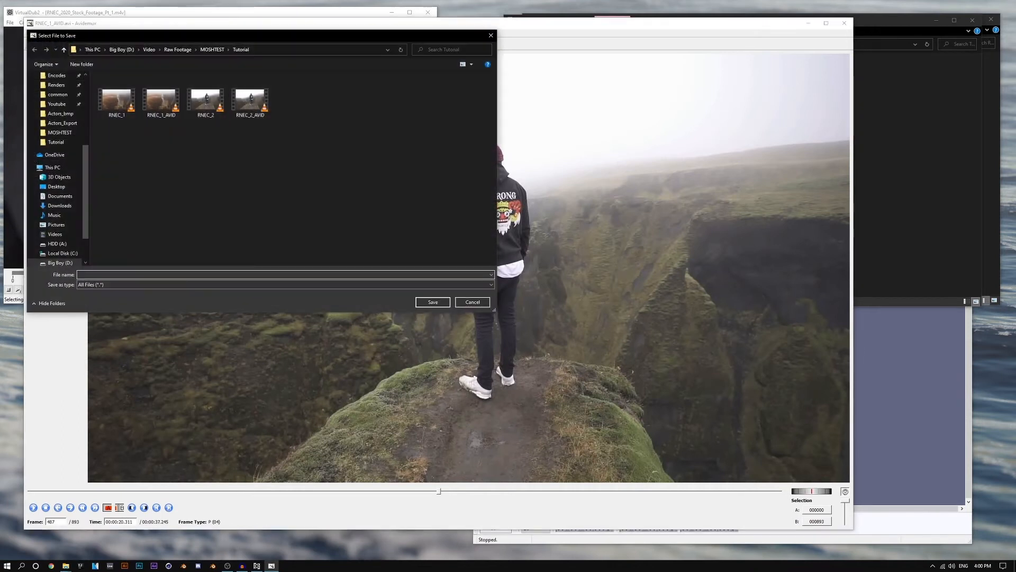
type("RNEC_")
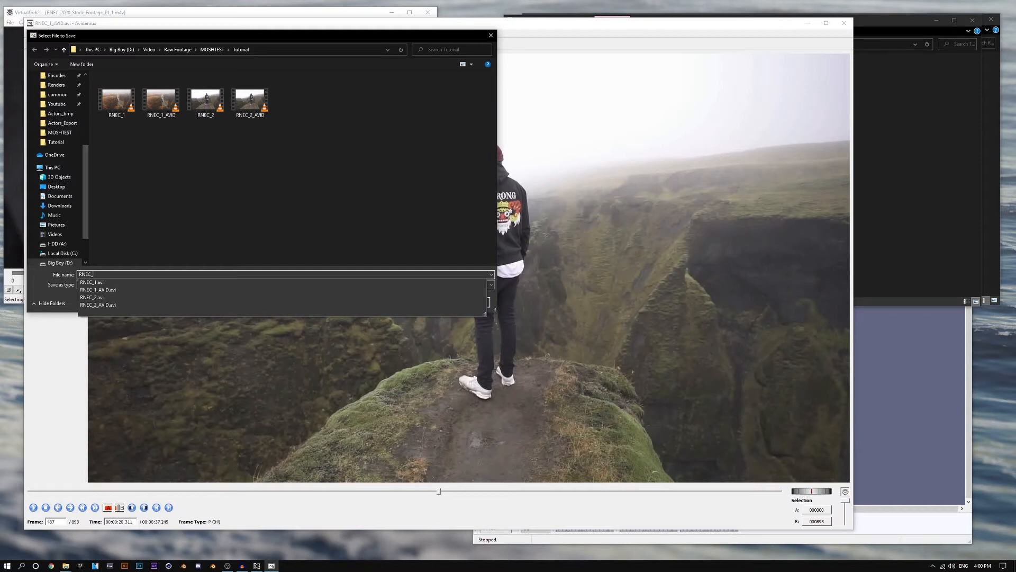
type("MOSHED")
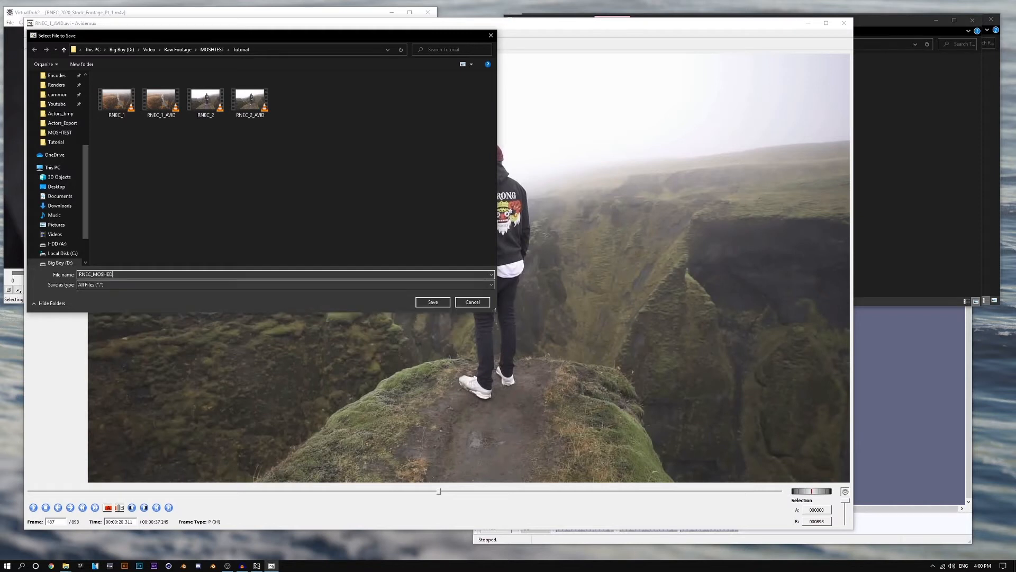
key("Return")
key("Tab")
key("Return")
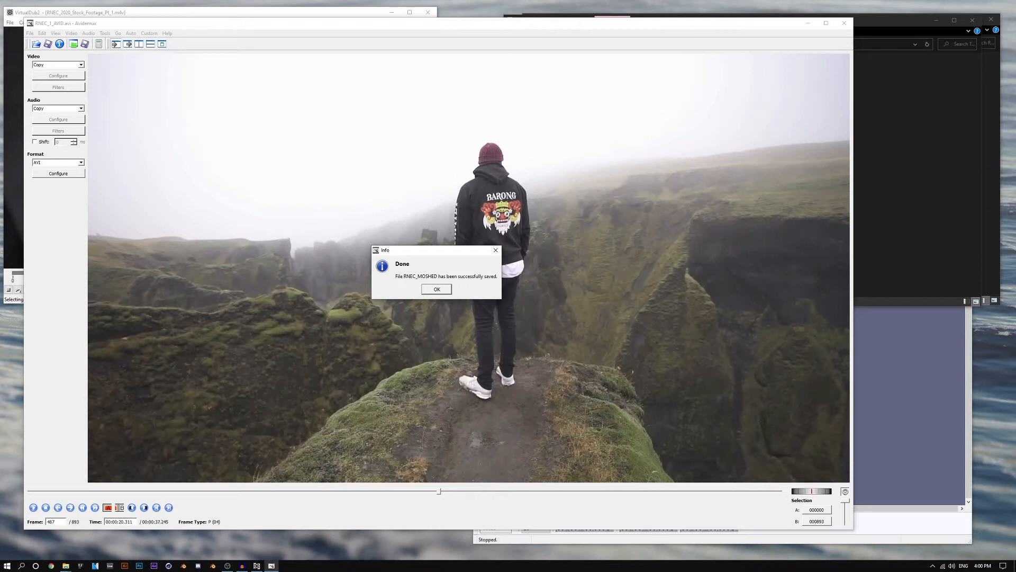
key("Return")
Step: Add the .avi extension to the RNEC_MOSHED file's name in the Tutorial folder
key("alt+Tab")
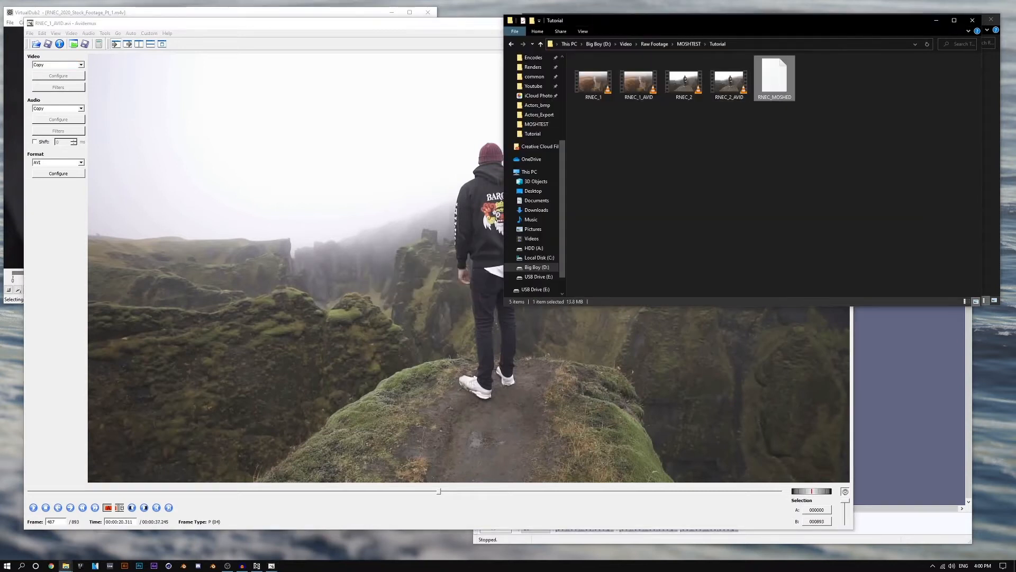
right_click(788, 91)
left_click(733, 229)
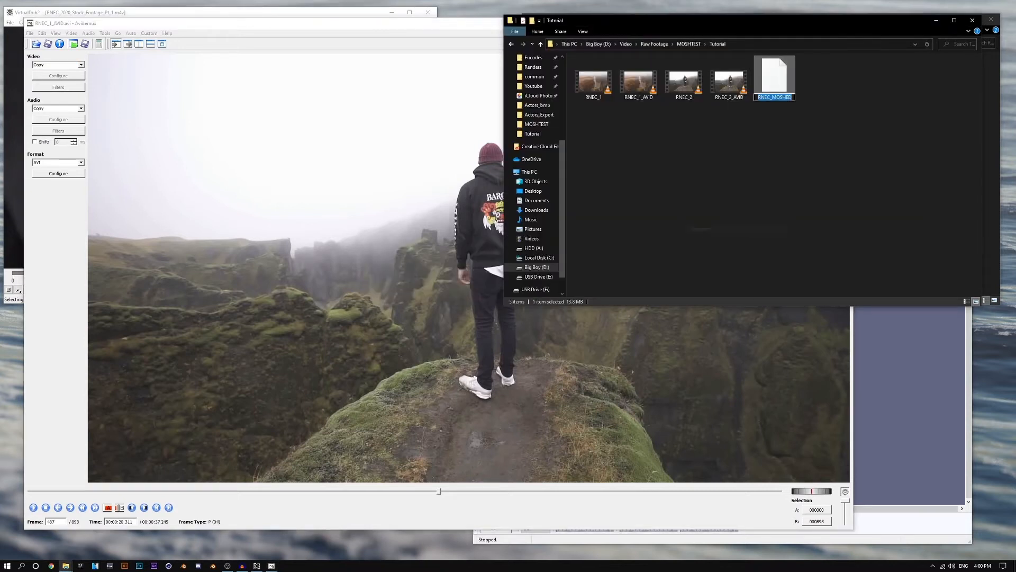
key("Right")
type(".avi")
key("Return")
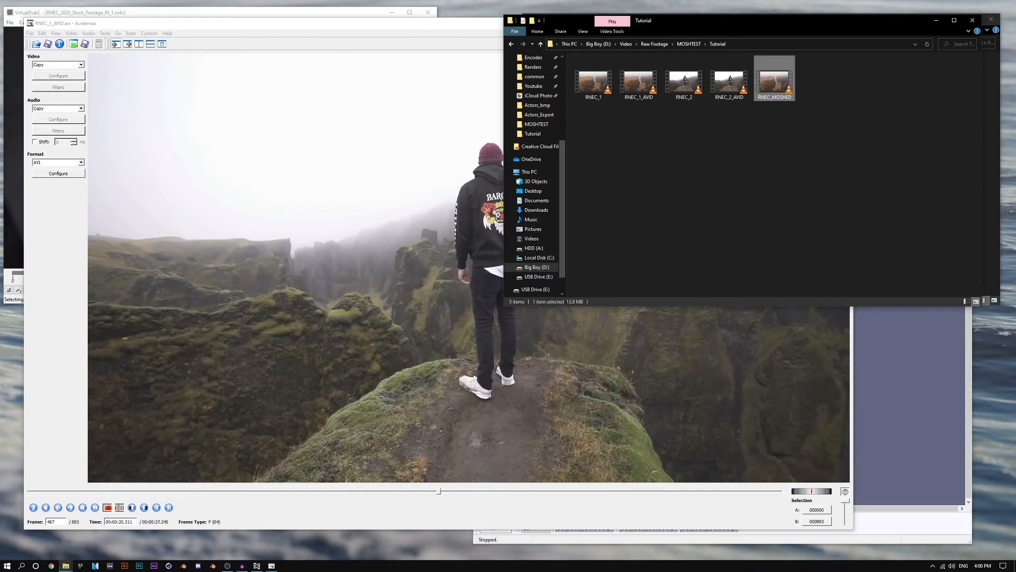
Step: Switch to VirtualDub2, load RNEC_MOSHED.avi from the Tutorial folder, and reposition the window over Avidemux
left_click(317, 13)
left_click_drag(775, 83, 296, 137)
left_click_drag(254, 14, 400, 56)
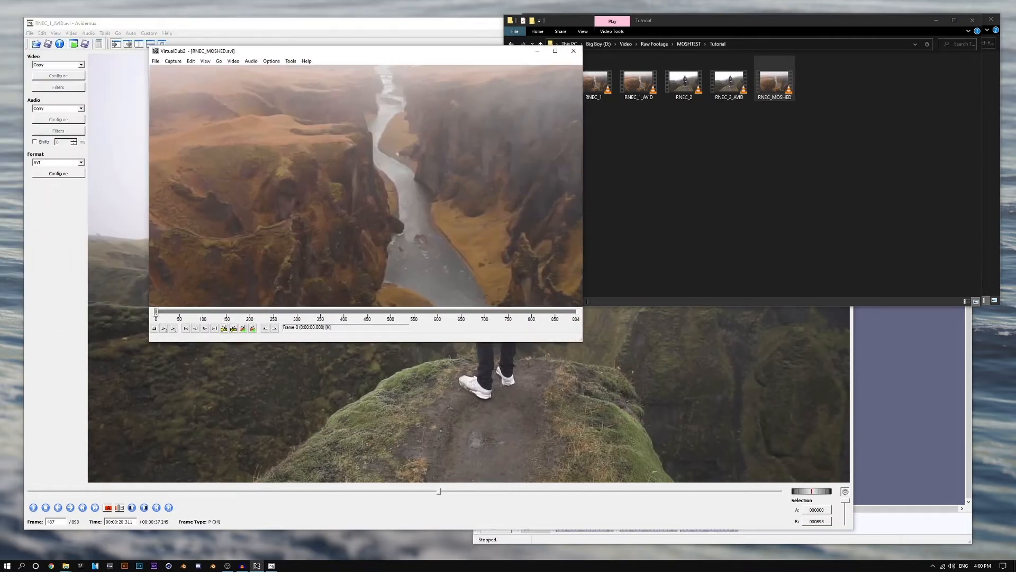
Step: Scrub and play RNEC_MOSHED.avi across the join and the second clip to examine the datamosh effect
left_click_drag(156, 312, 405, 312)
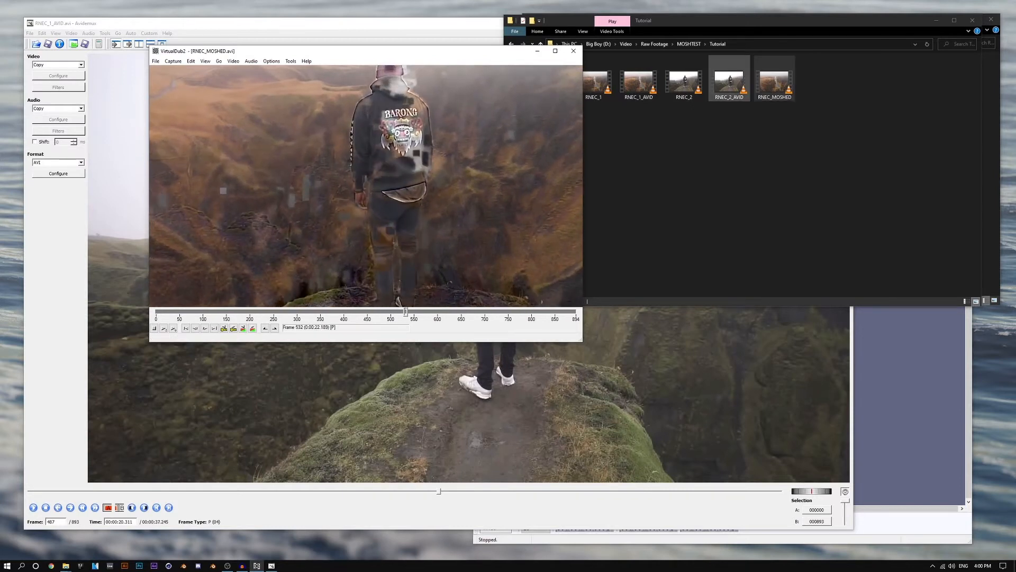
left_click_drag(405, 312, 347, 312)
key("space")
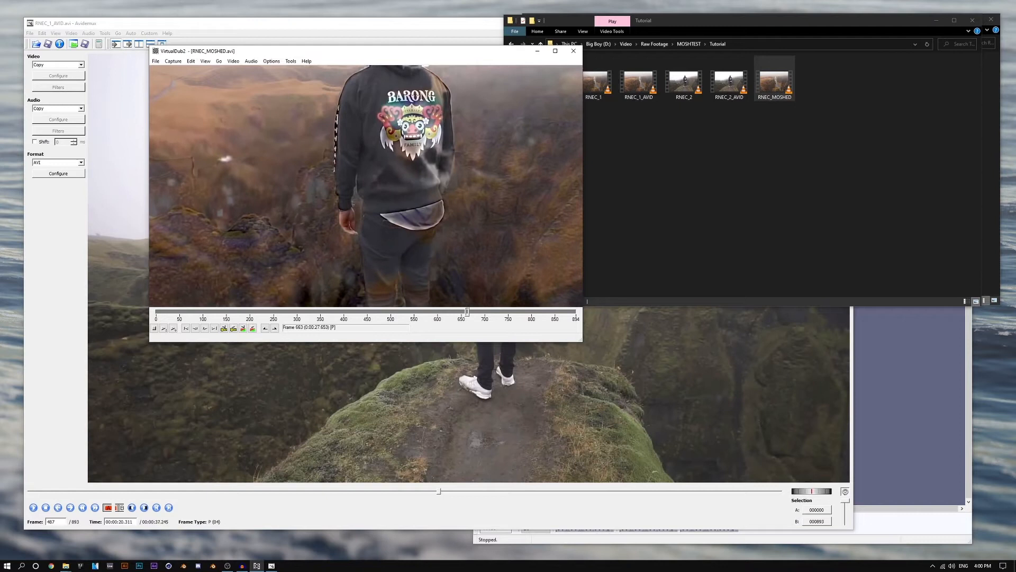
left_click_drag(467, 312, 420, 312)
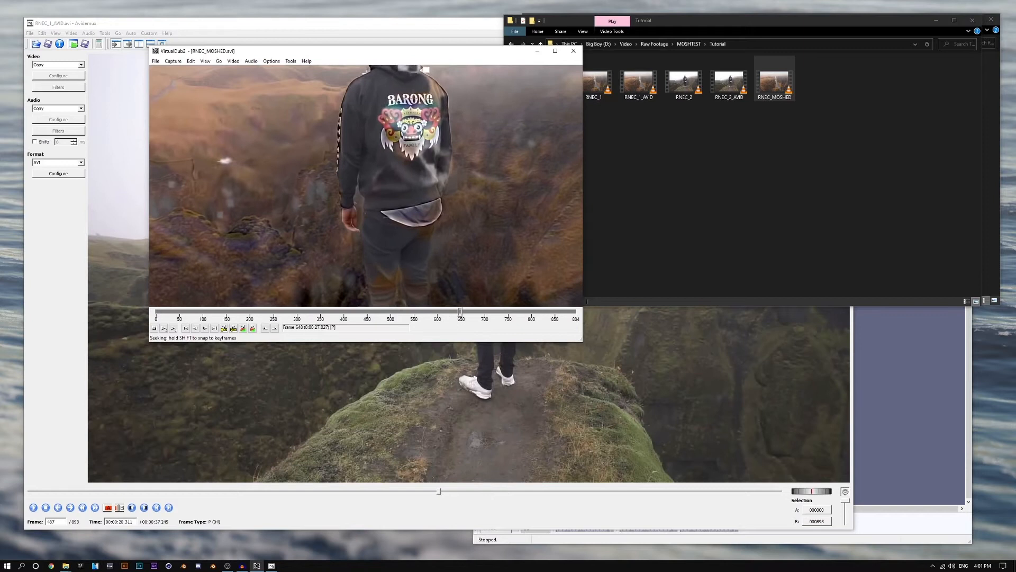
left_click_drag(476, 311, 473, 312)
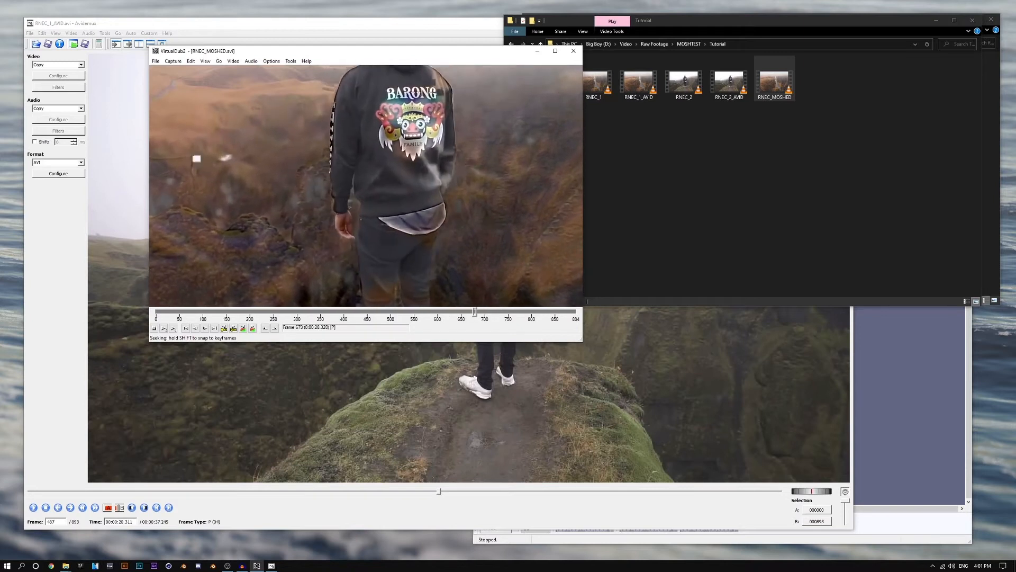
Step: Close VirtualDub2 and Avidemux, and move the Audacity window toward the middle of the desktop
left_click_drag(470, 312, 300, 312)
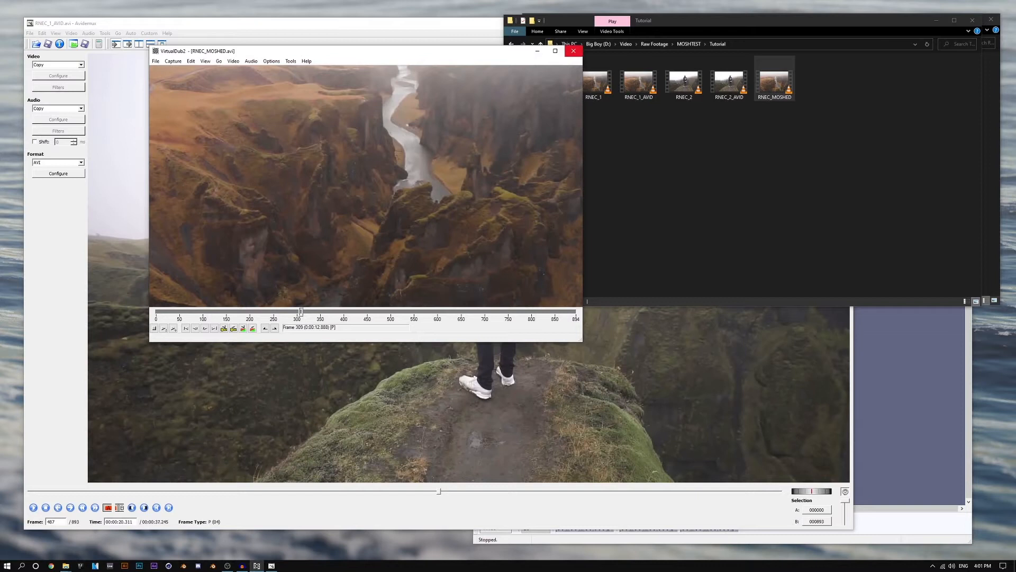
left_click(574, 51)
left_click(490, 27)
left_click(843, 24)
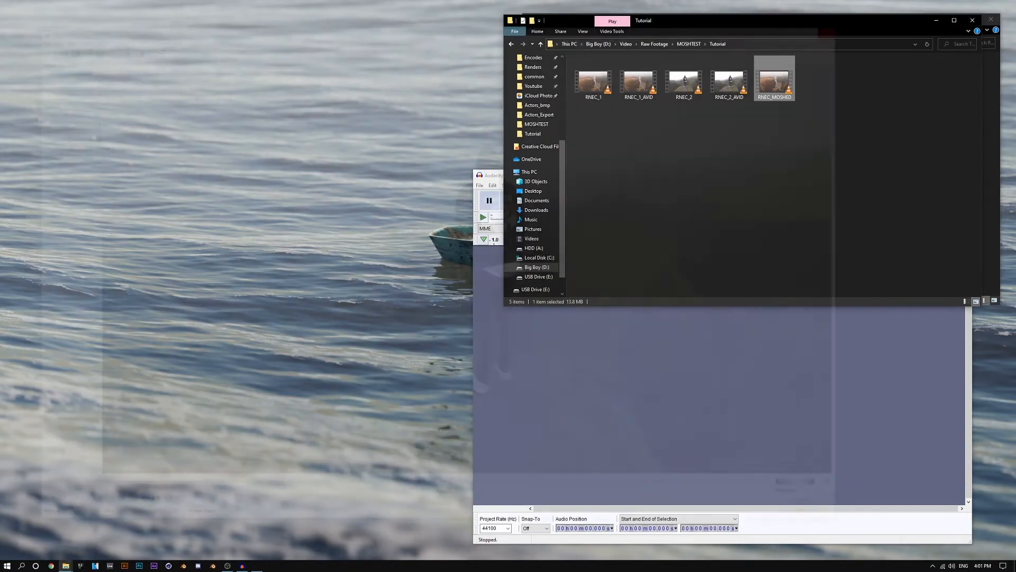
left_click_drag(496, 179, 281, 134)
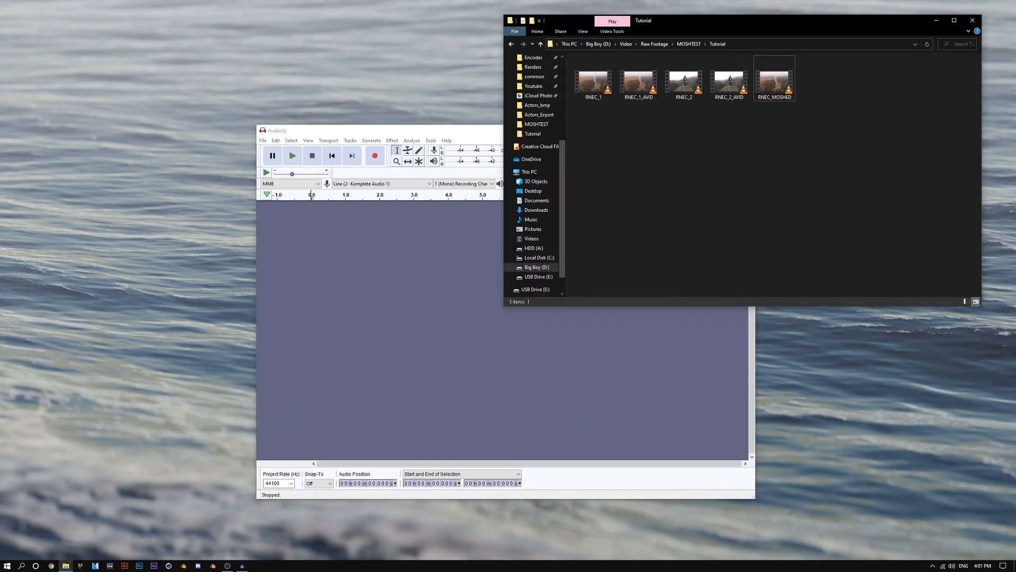
Step: Launch VirtualDub2 by searching for it
key("super")
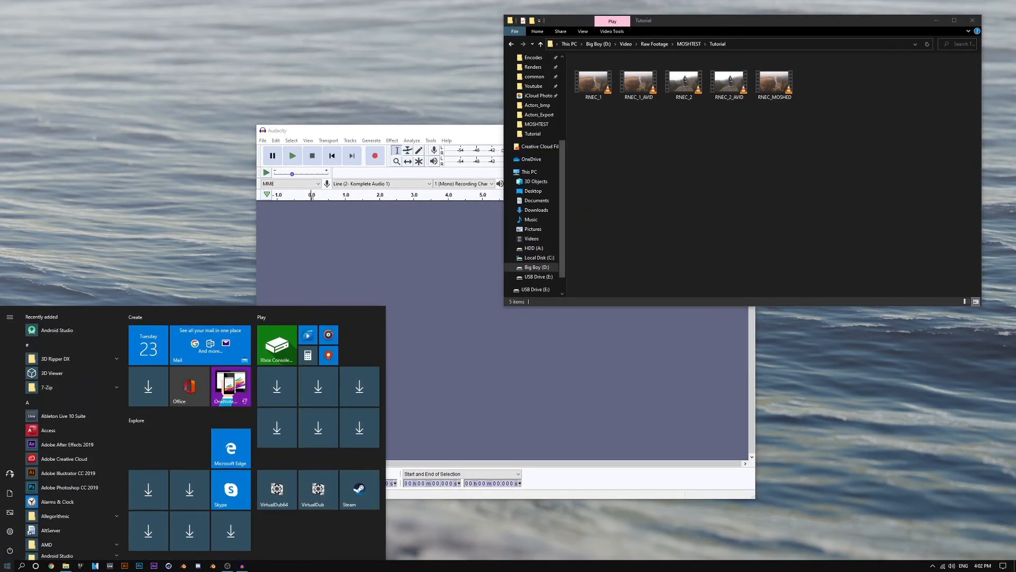
type("virtua")
key("Return")
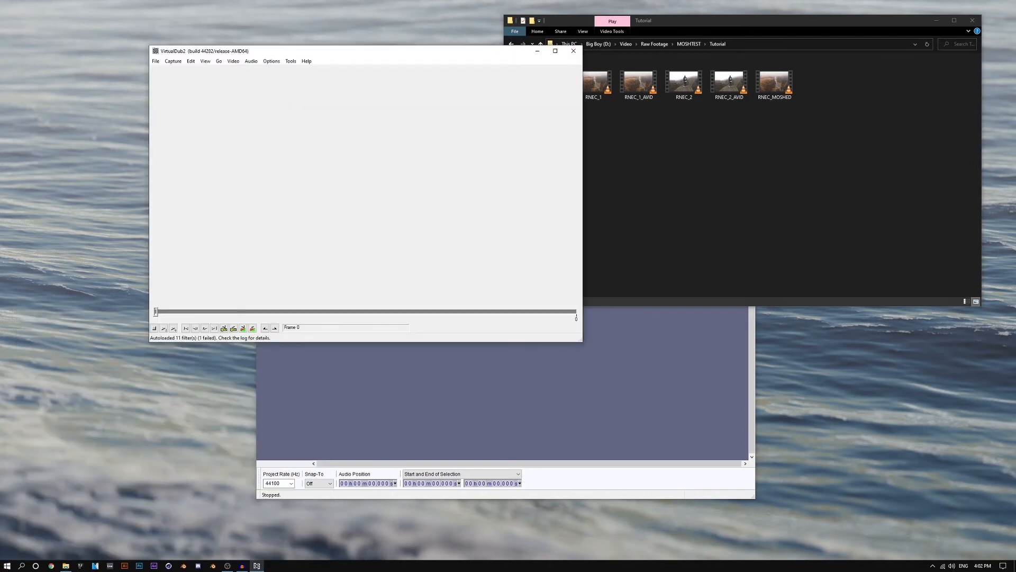
Step: Switch to File Explorer and delete RNEC_1_AVID and RNEC_2_AVID from the Tutorial folder
key("alt+Tab")
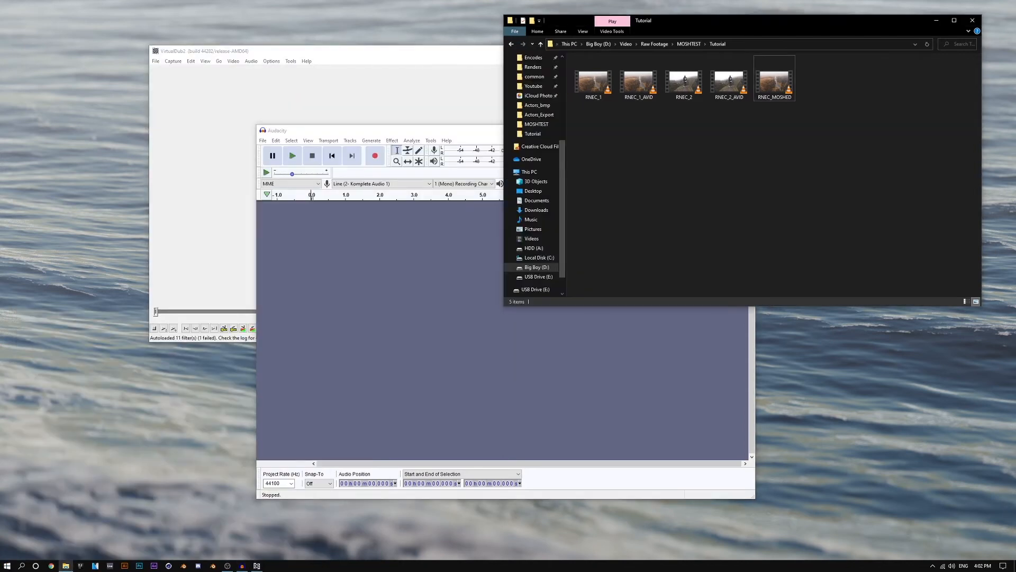
left_click(730, 82)
left_click(639, 82, "ctrl")
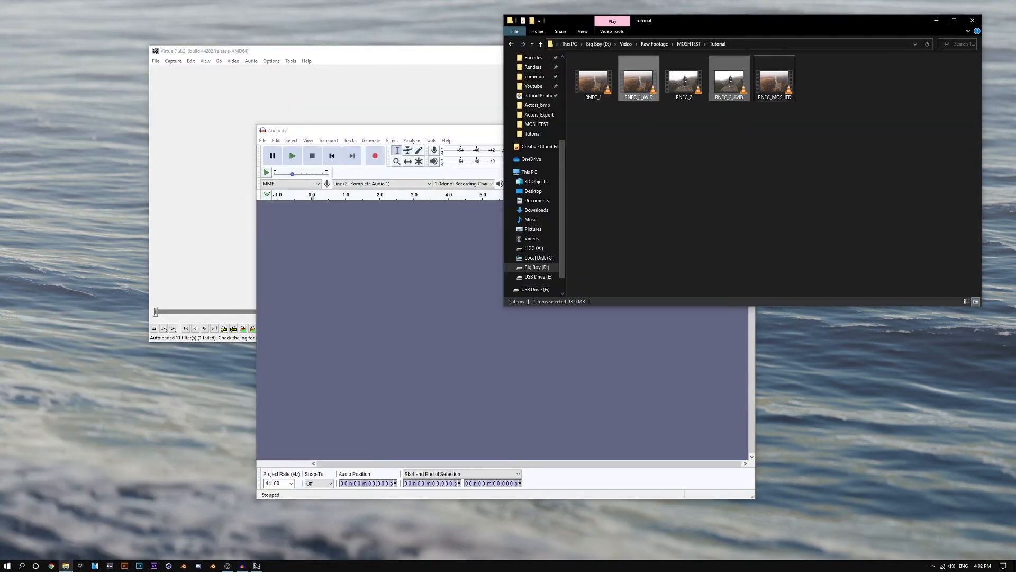
key("Delete")
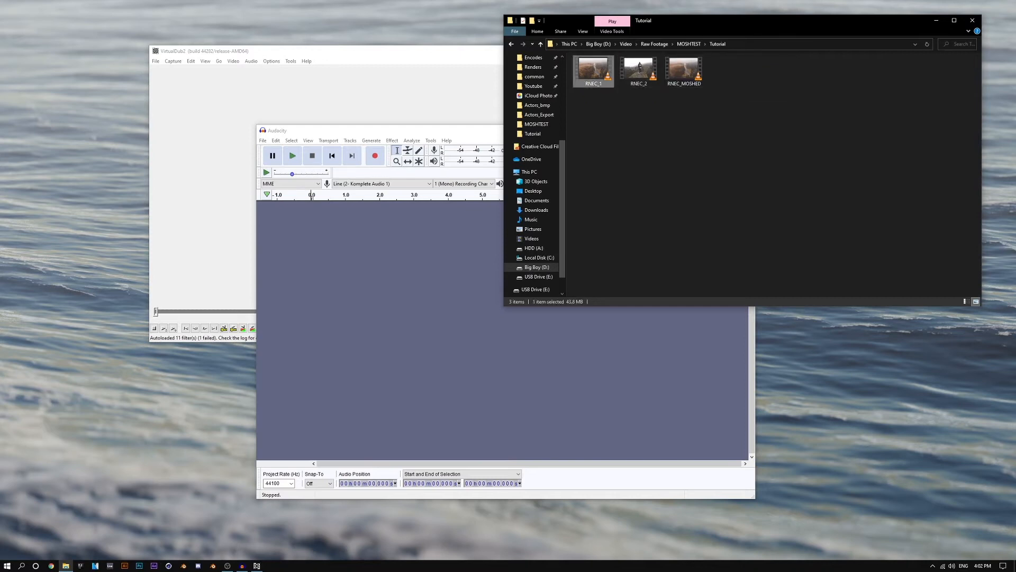
key("ctrl+z")
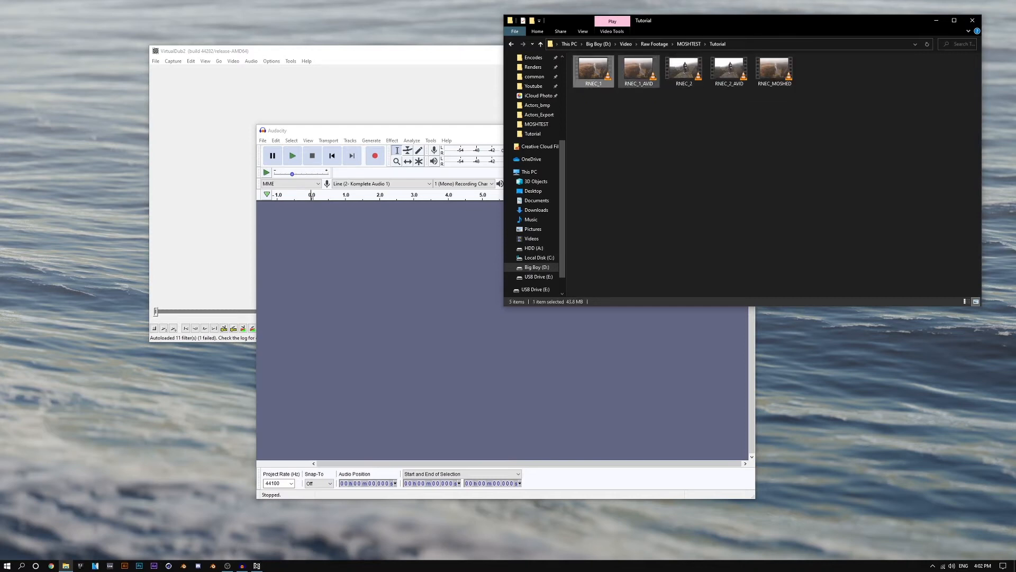
key("Delete")
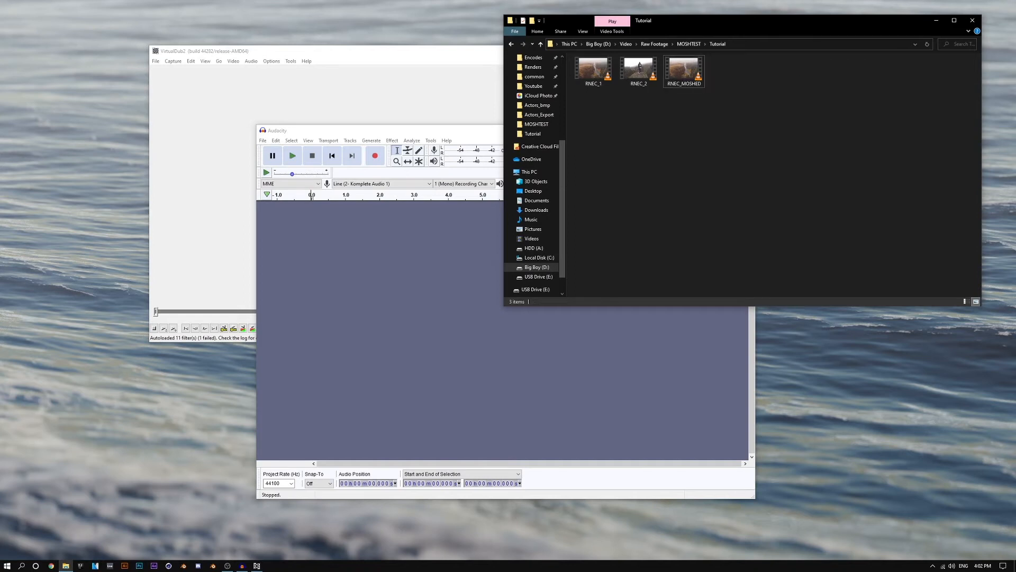
Step: Preview RNEC_2.avi in VLC, close the player, and load the clip into VirtualDub2
left_click(594, 72)
left_click_drag(630, 163, 637, 82)
double_click(638, 77)
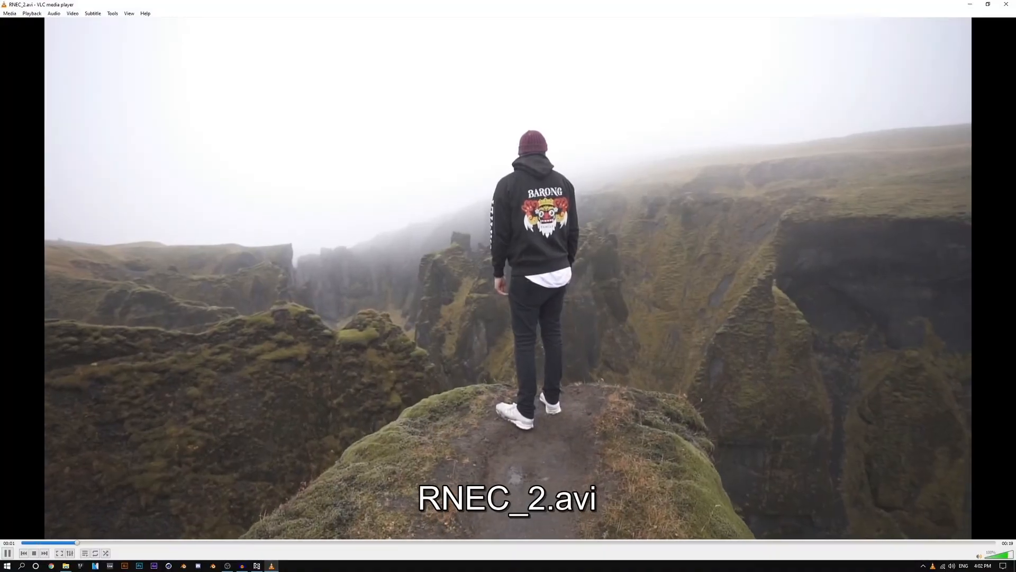
left_click(492, 543)
left_click(1006, 4)
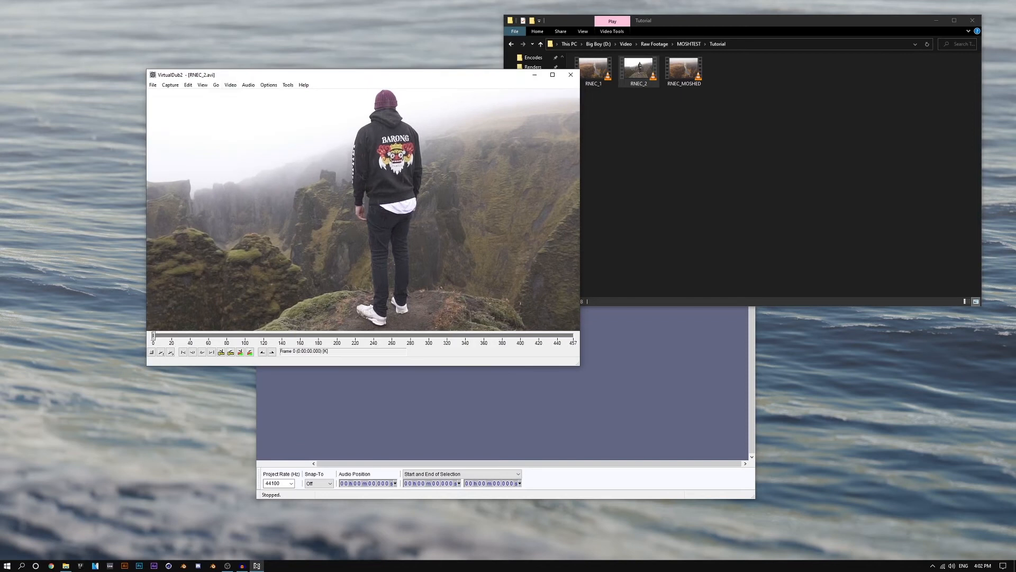
Step: Return to the first frame of RNEC_2.avi and confirm Uncompressed RGB/YCbCr as its video compression
key("Right")
key("Right")
key("Right")
key("Right")
mouse_move(155, 335)
left_mouse_down()
mouse_move(185, 335)
mouse_move(153, 335)
left_mouse_up()
left_click(230, 84)
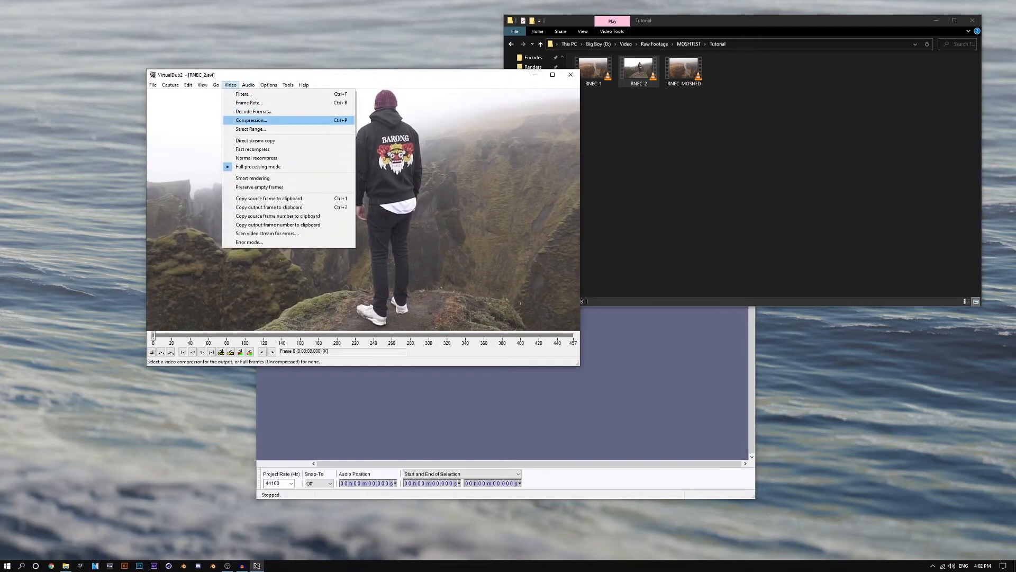
left_click(252, 120)
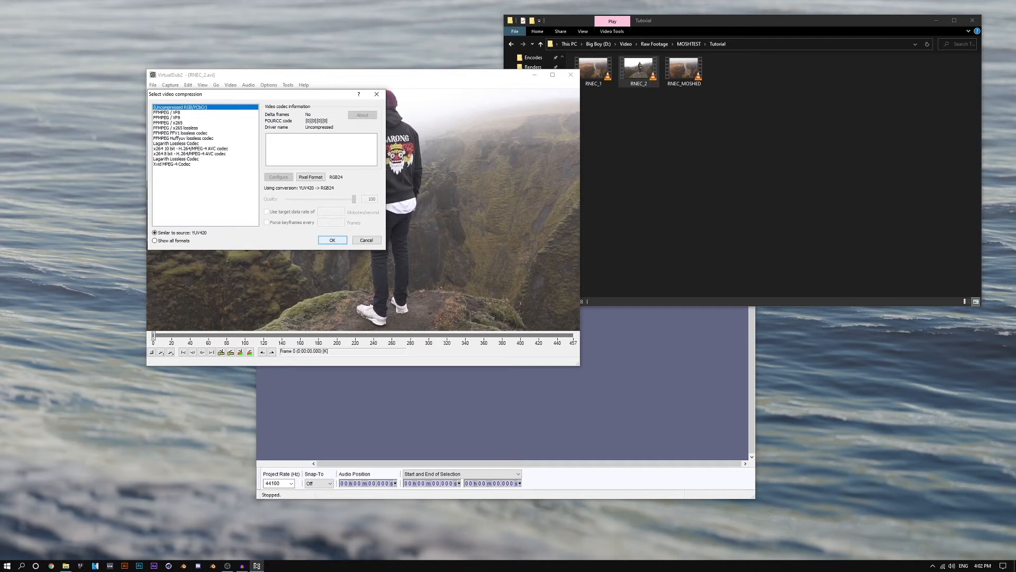
left_click(332, 240)
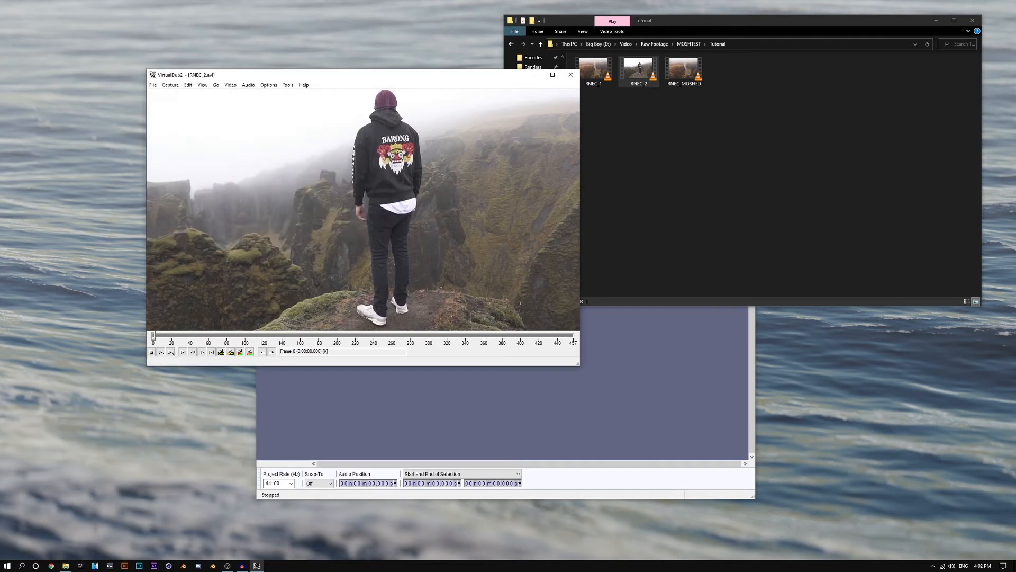
mouse_move(153, 335)
left_mouse_down()
mouse_move(311, 335)
mouse_move(153, 335)
left_mouse_up()
left_click(665, 389)
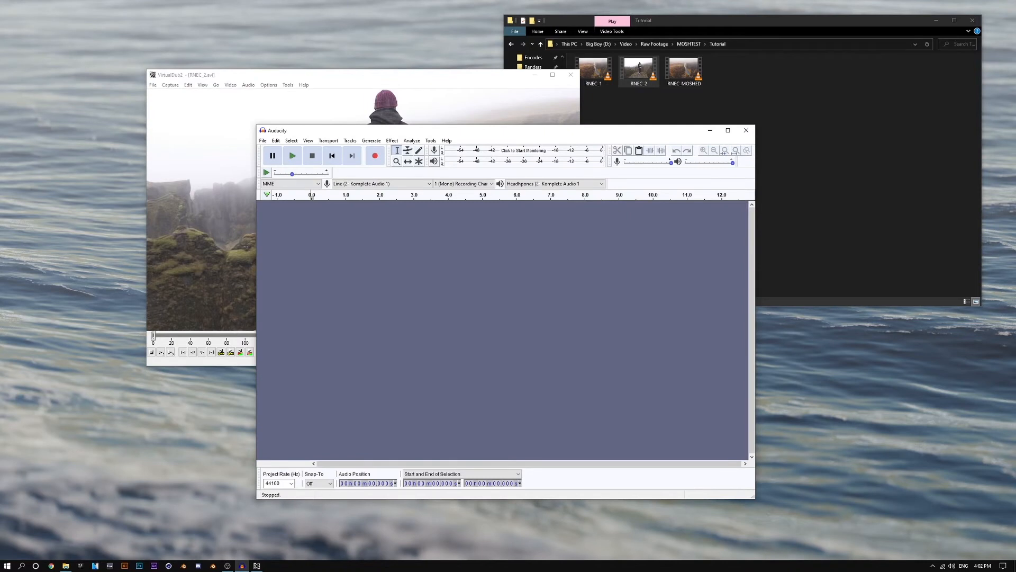
key("alt+Tab")
mouse_move(153, 335)
left_mouse_down()
mouse_move(434, 335)
mouse_move(153, 335)
left_mouse_up()
left_click(153, 85)
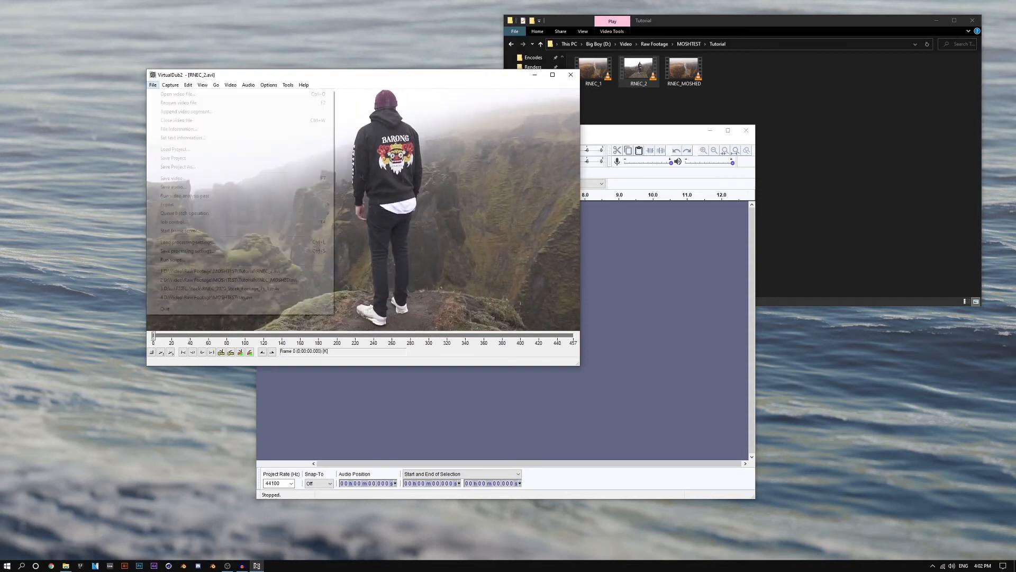
left_click(174, 178)
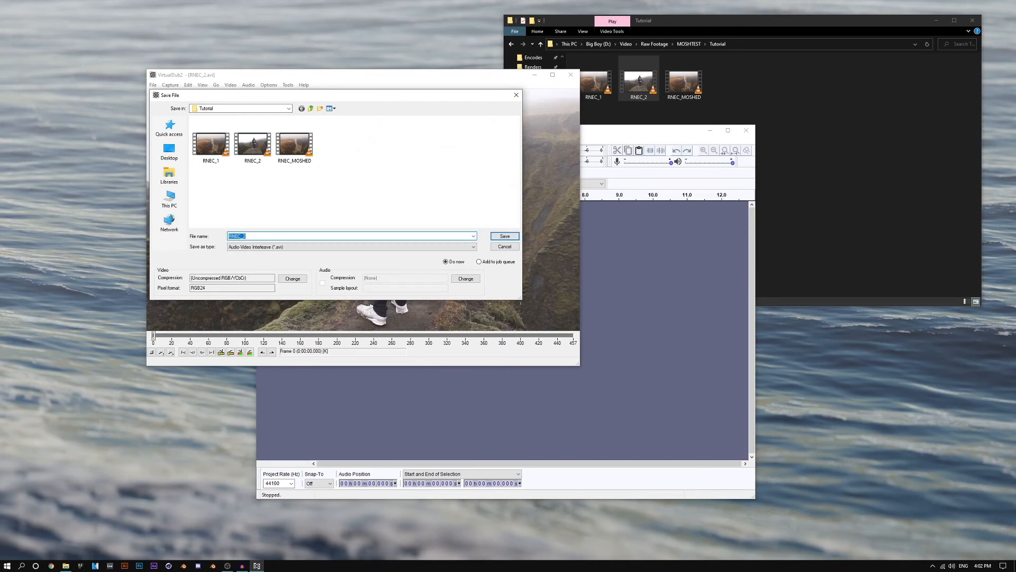
left_click(505, 246)
Step: Limit the output range of RNEC_2.avi to frames 0–35, playing it back before returning to the first frame
mouse_move(153, 335)
left_mouse_down()
mouse_move(276, 335)
mouse_move(153, 335)
left_mouse_up()
left_click(271, 352)
key("space")
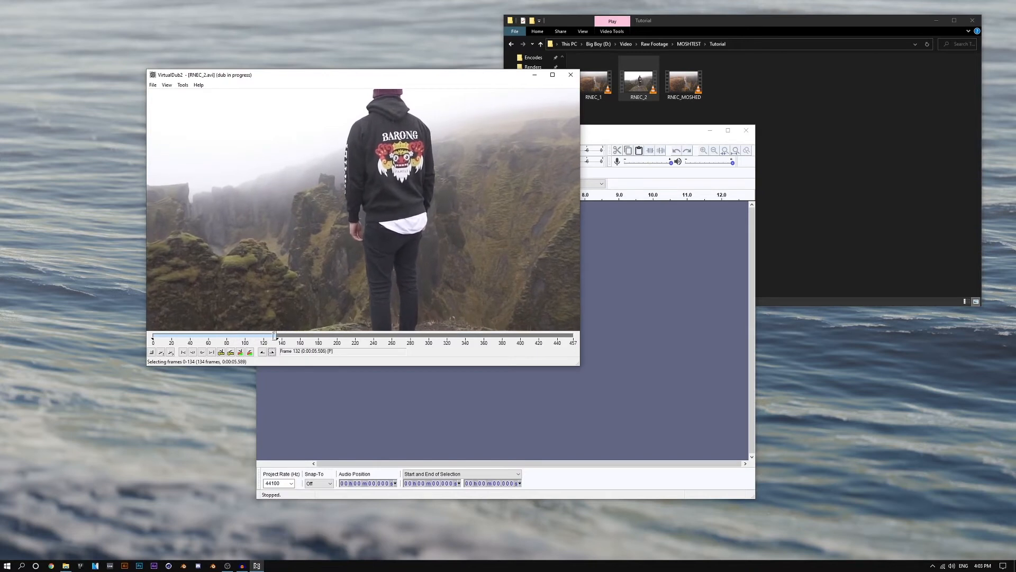
left_click_drag(276, 335, 185, 335)
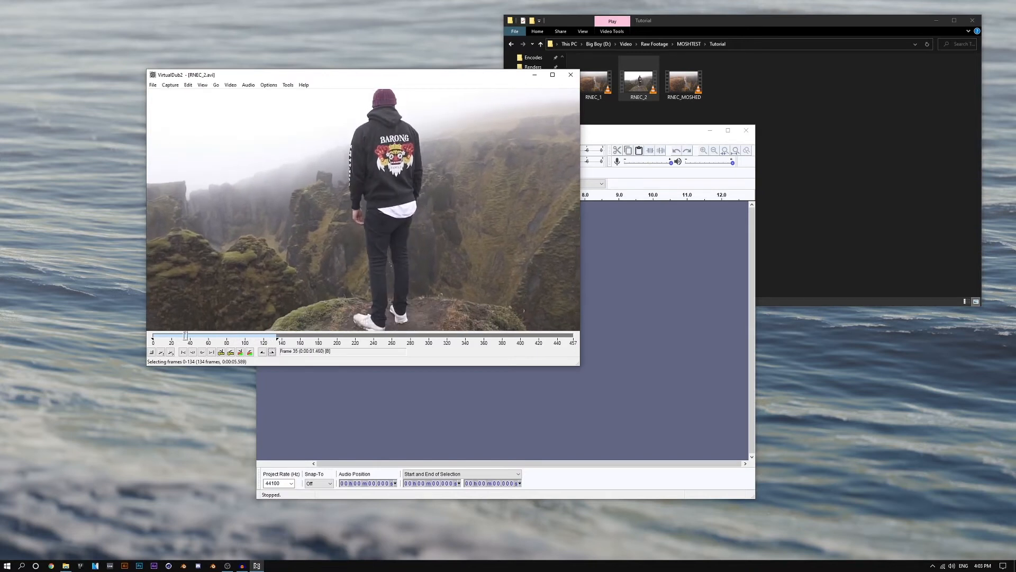
key("End")
key("space")
key("space")
key("ctrl+Left")
key("space")
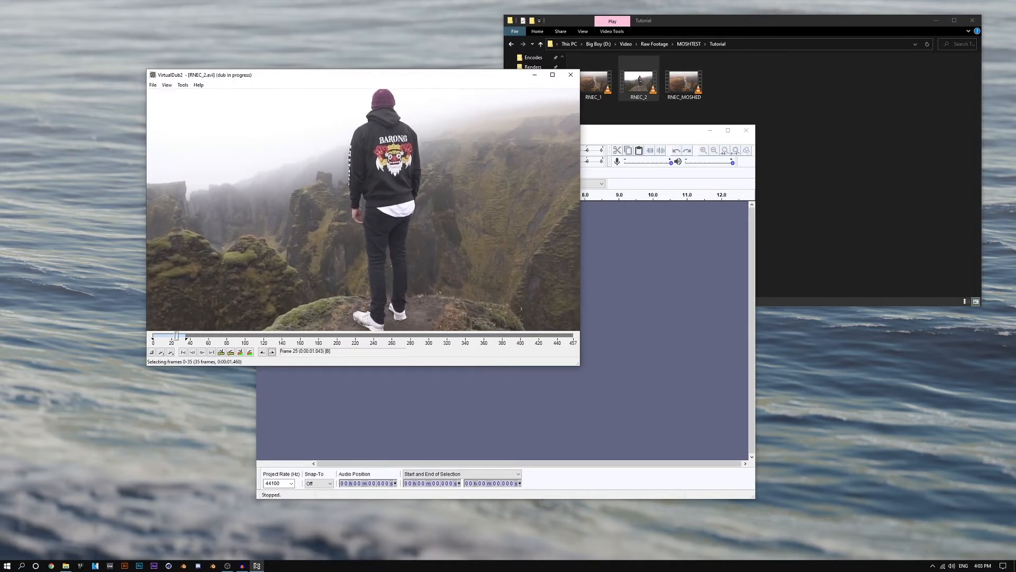
key("space")
key("End")
key("ctrl+Left")
Step: Check the video compression choice and set the clip's audio to No audio
left_click(230, 84)
mouse_move(231, 84)
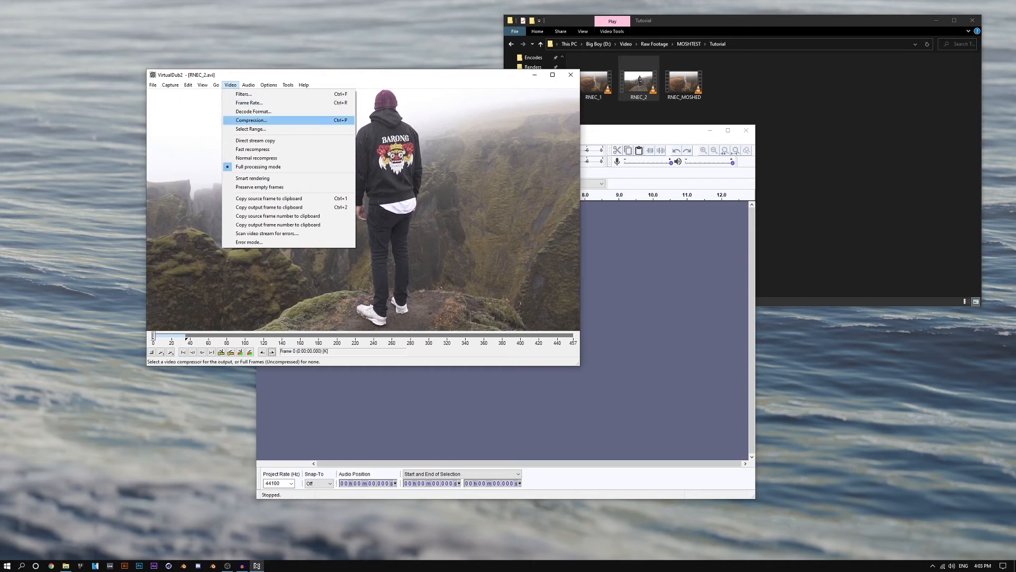
left_click(248, 120)
left_click(376, 94)
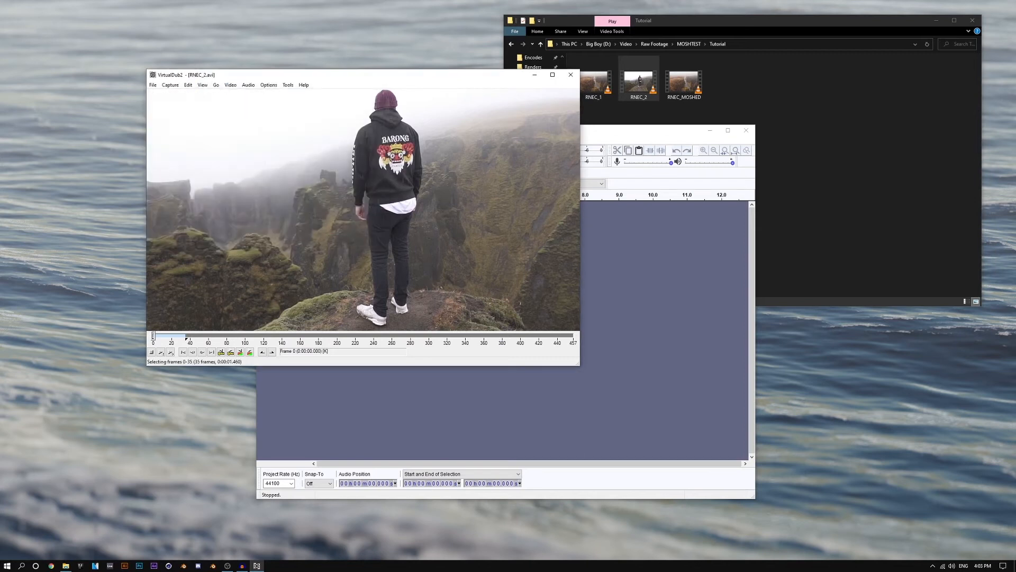
left_click(152, 84)
mouse_move(248, 85)
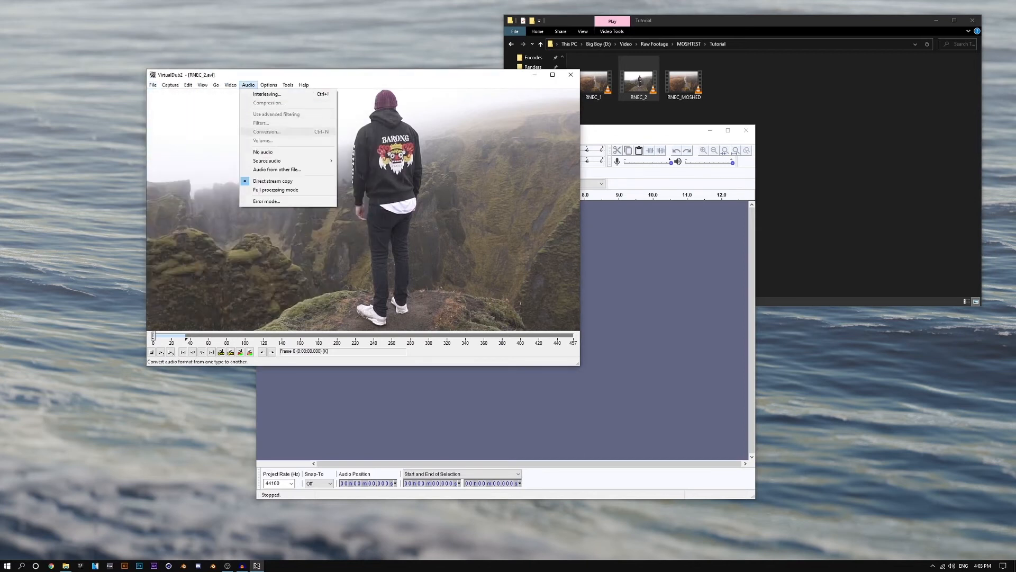
left_click(263, 152)
Step: Save the selected range as an AVI named RNEC_2_AUD in the Tutorial folder
left_click(152, 85)
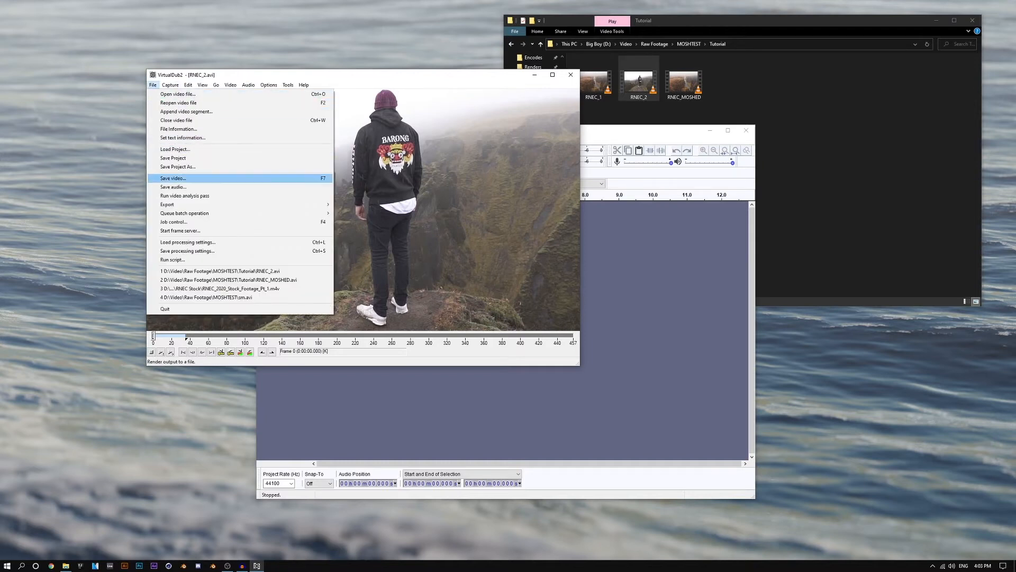
left_click(173, 179)
left_click(251, 236)
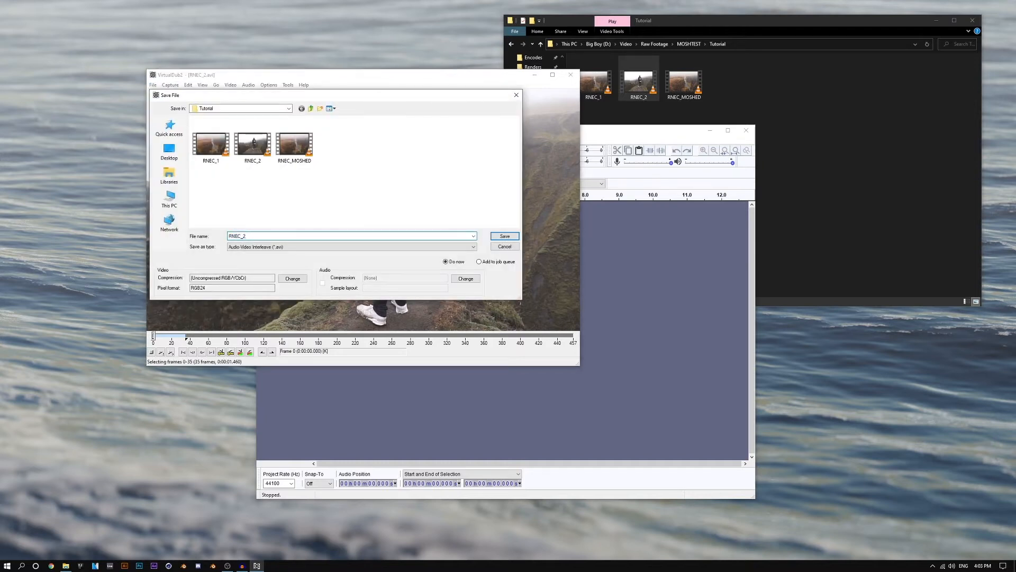
type("_Aud")
type("UD")
key("Return")
left_click(535, 322)
left_click(521, 361)
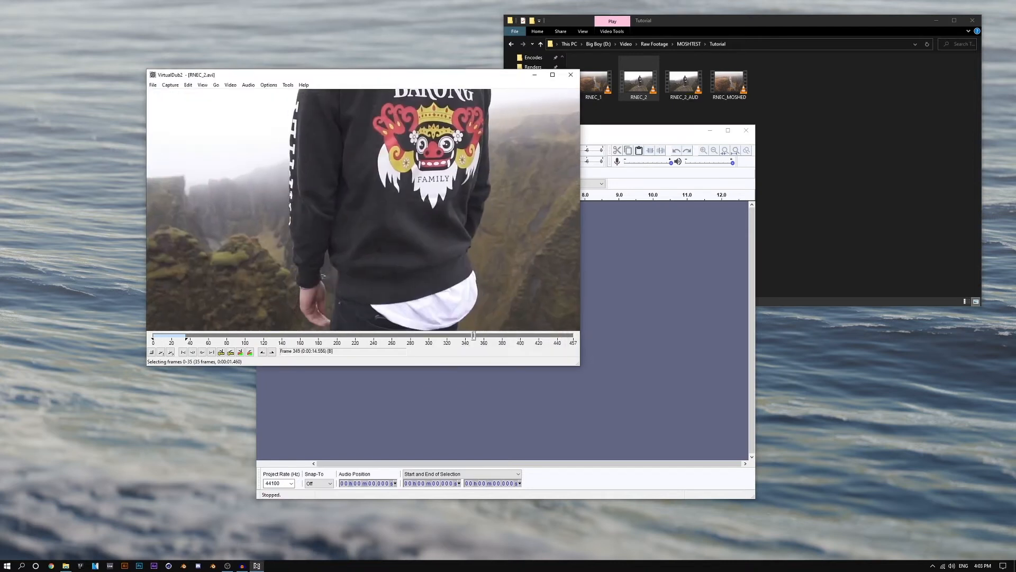
Step: Close VirtualDub2, play the exported RNEC_2_AUD clip in VLC, and close the player
left_click(168, 336)
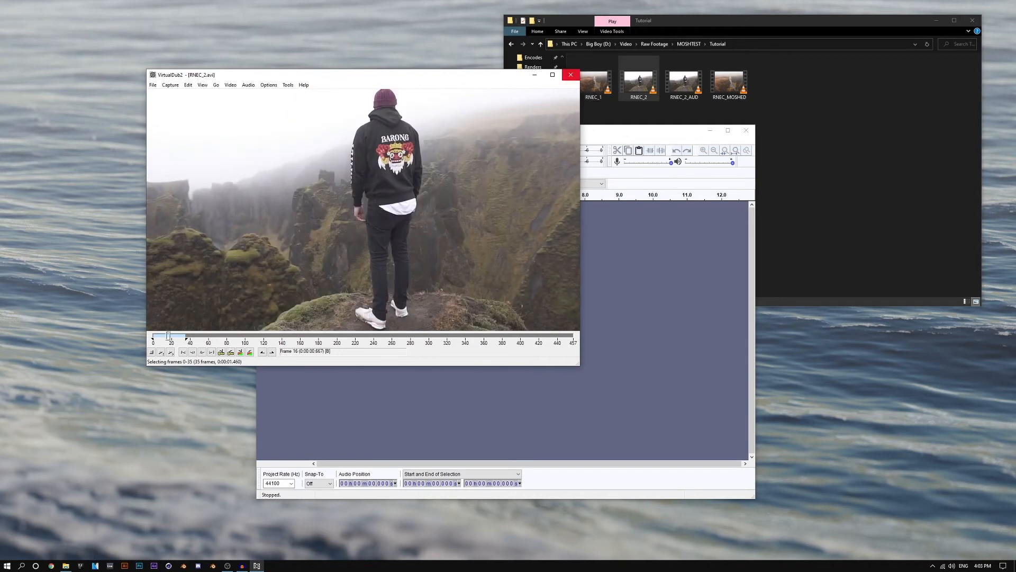
left_click(571, 75)
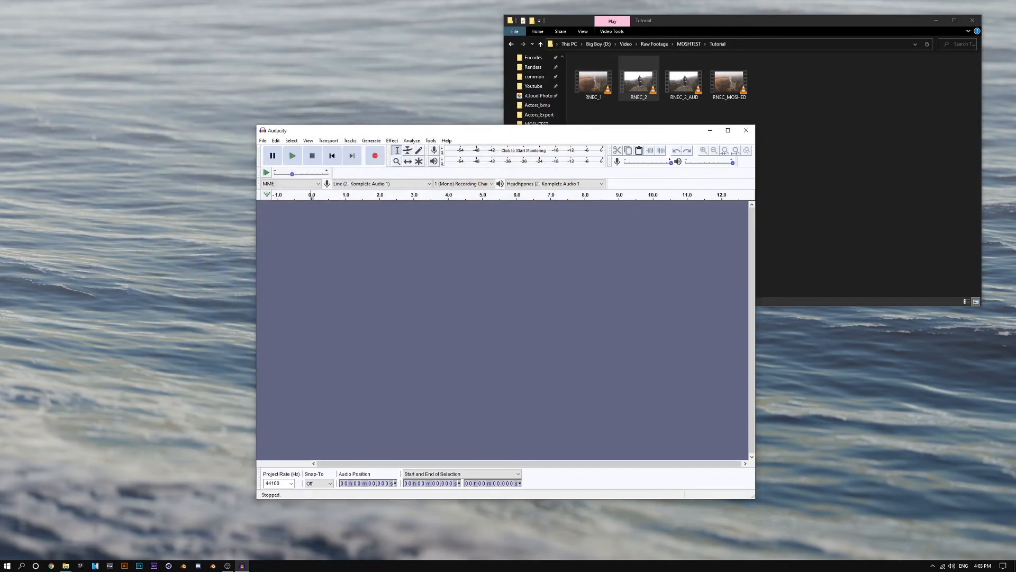
double_click(684, 82)
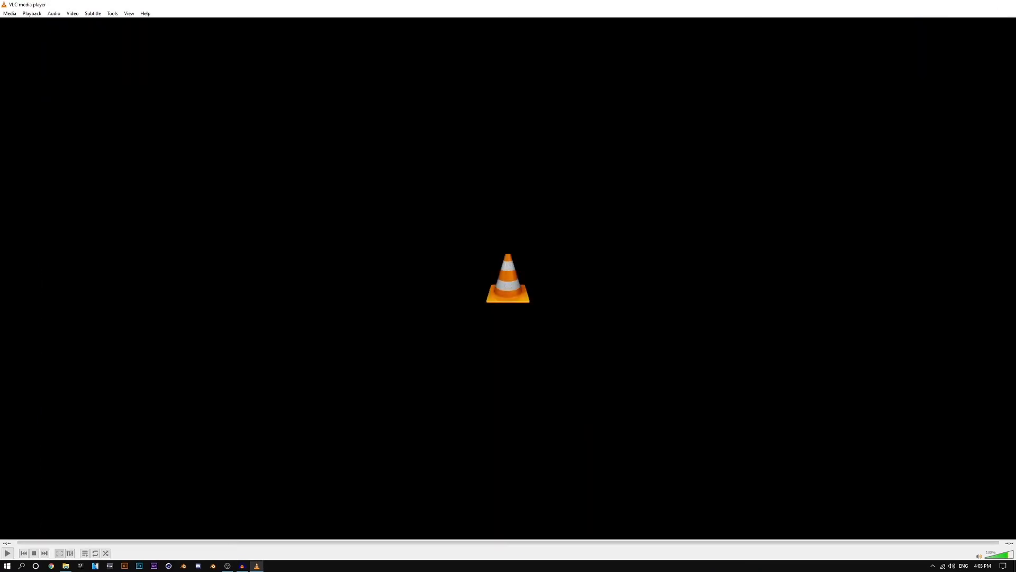
left_click(1006, 5)
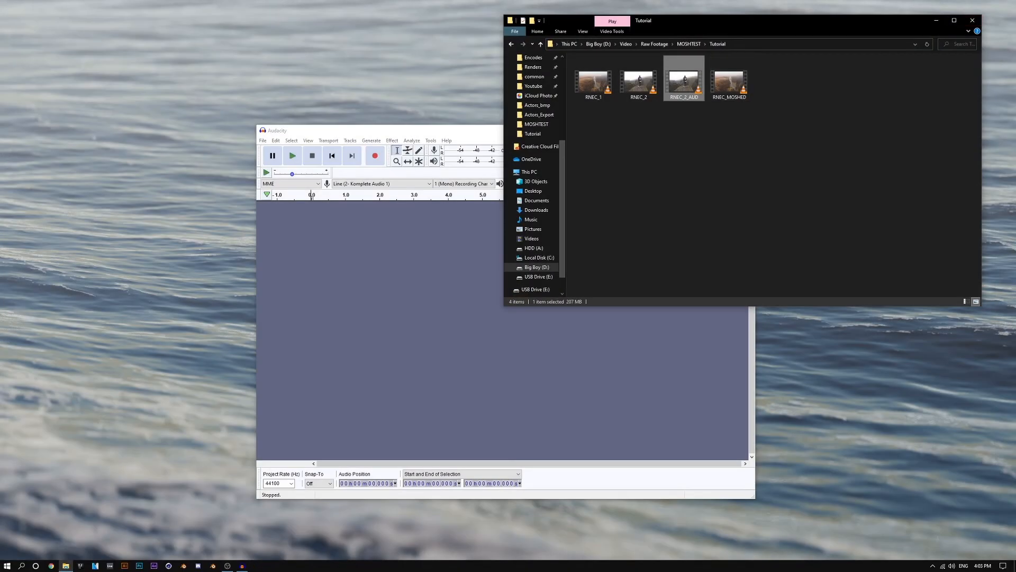
Step: Switch to Audacity and enlarge its window over more of the desktop
left_click(432, 131)
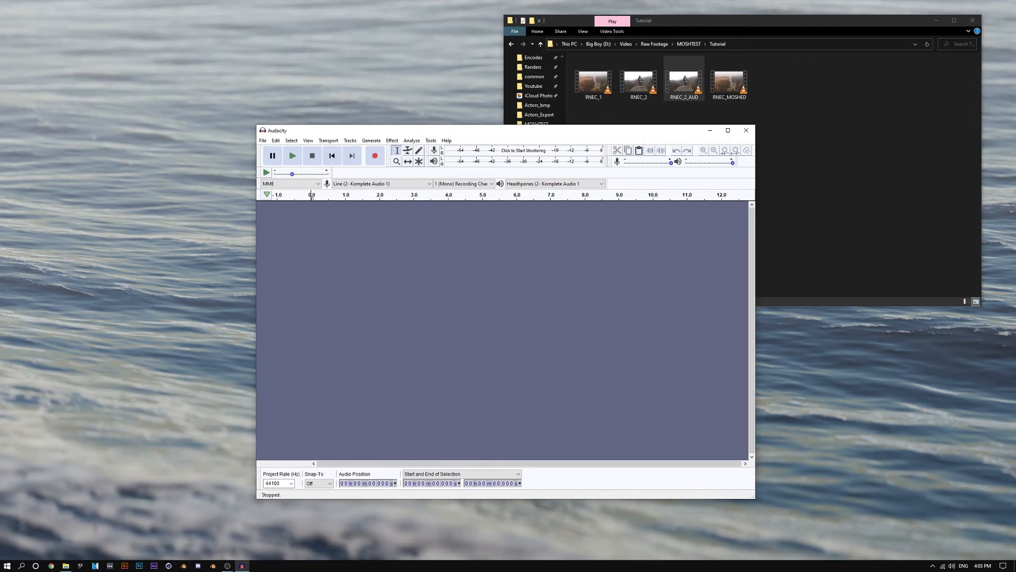
left_click_drag(257, 125, 128, 40)
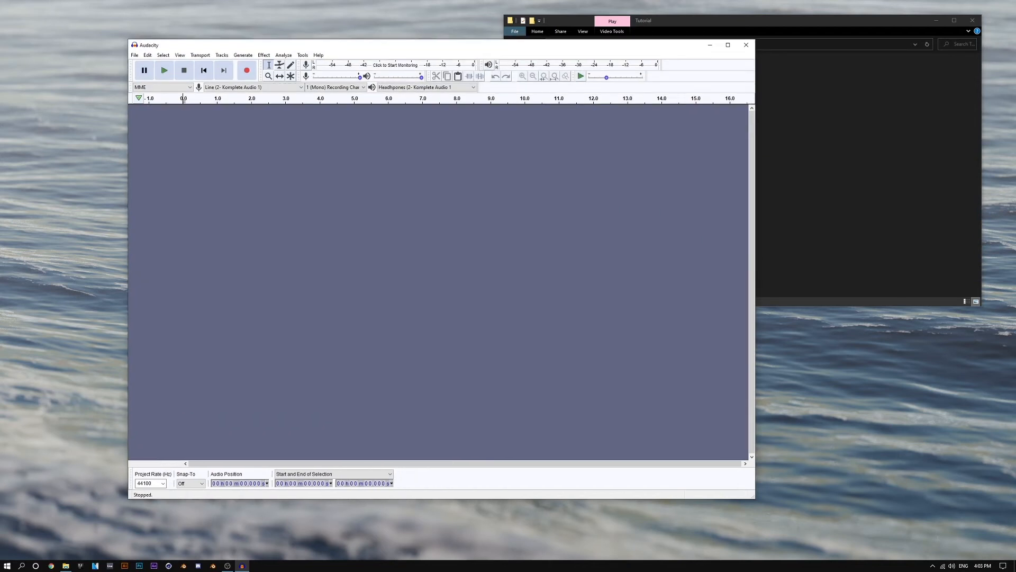
left_click_drag(755, 498, 895, 545)
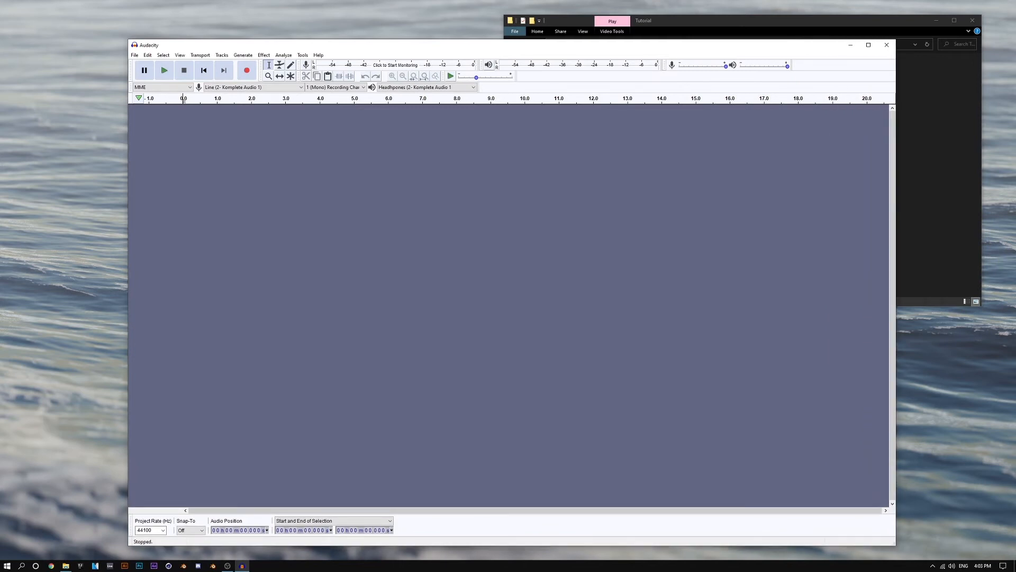
Step: Start a raw data import and choose RNEC_2_AUD from the Tutorial folder in MOSHTEST
left_click(135, 55)
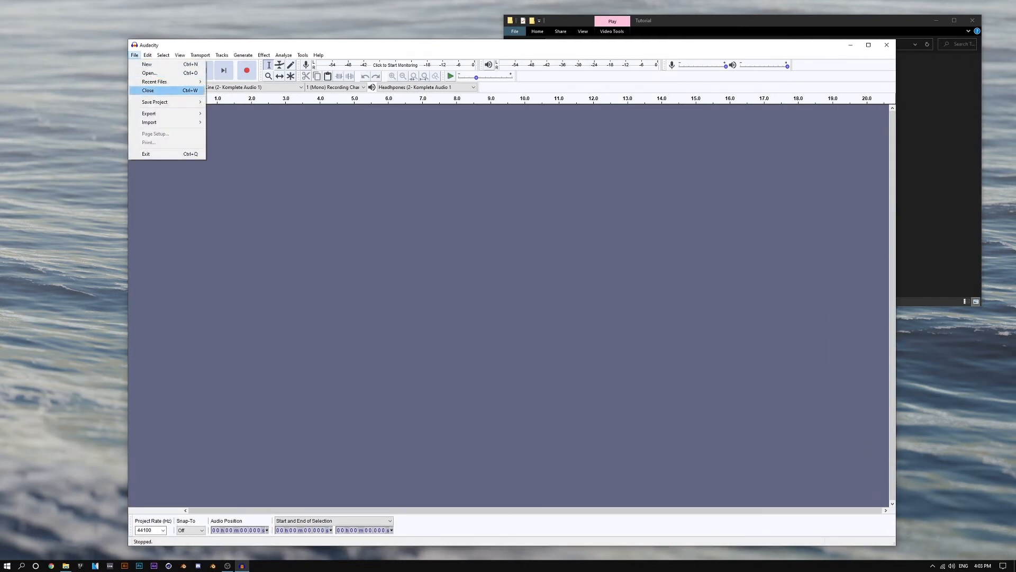
mouse_move(159, 122)
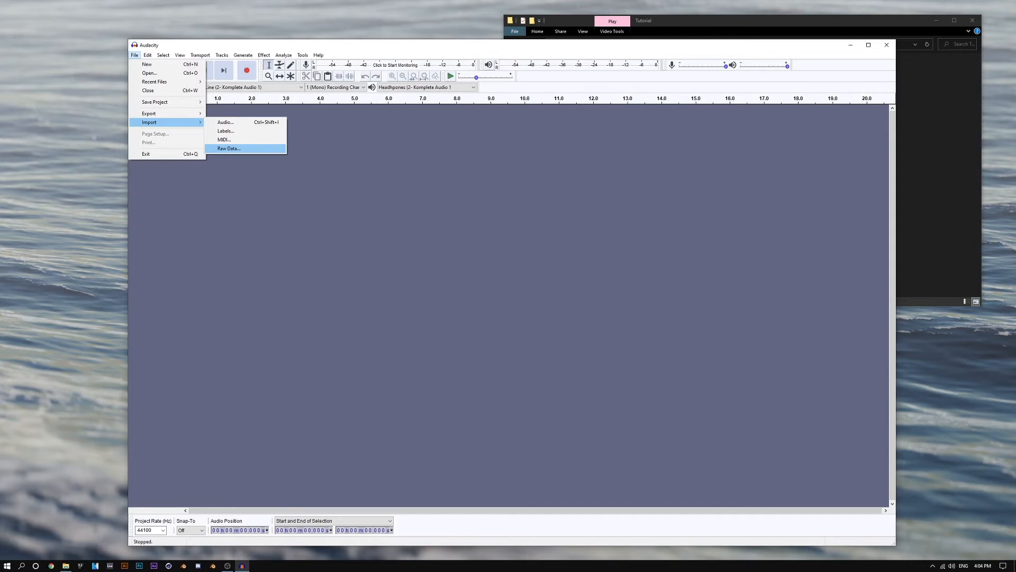
left_click(231, 148)
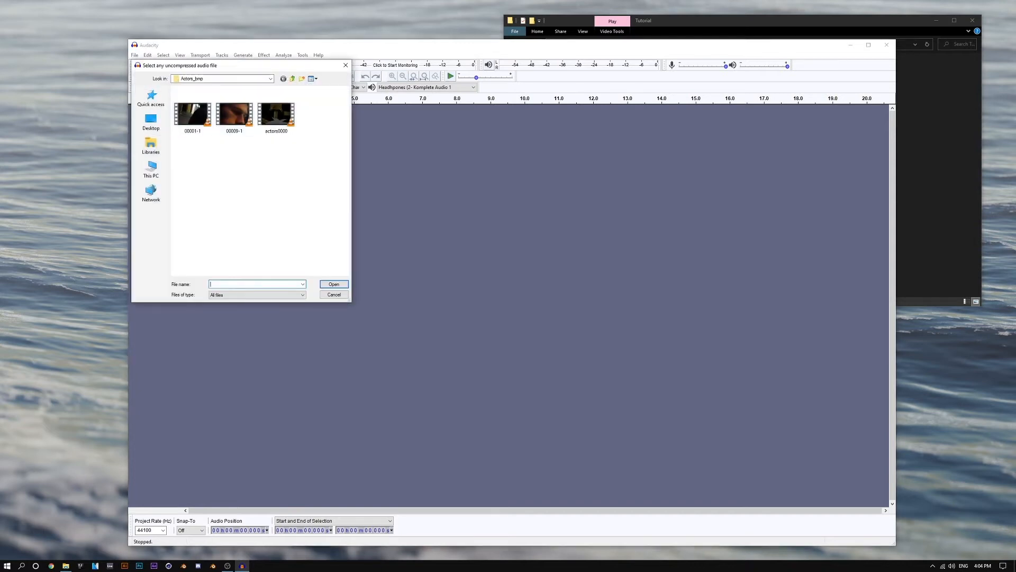
left_click(228, 79)
left_click(209, 213)
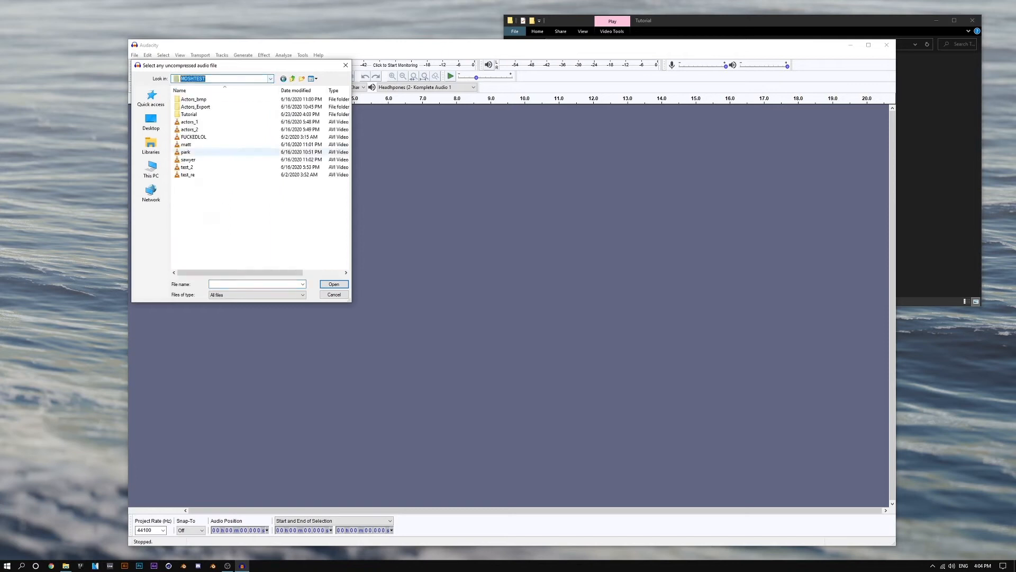
double_click(189, 114)
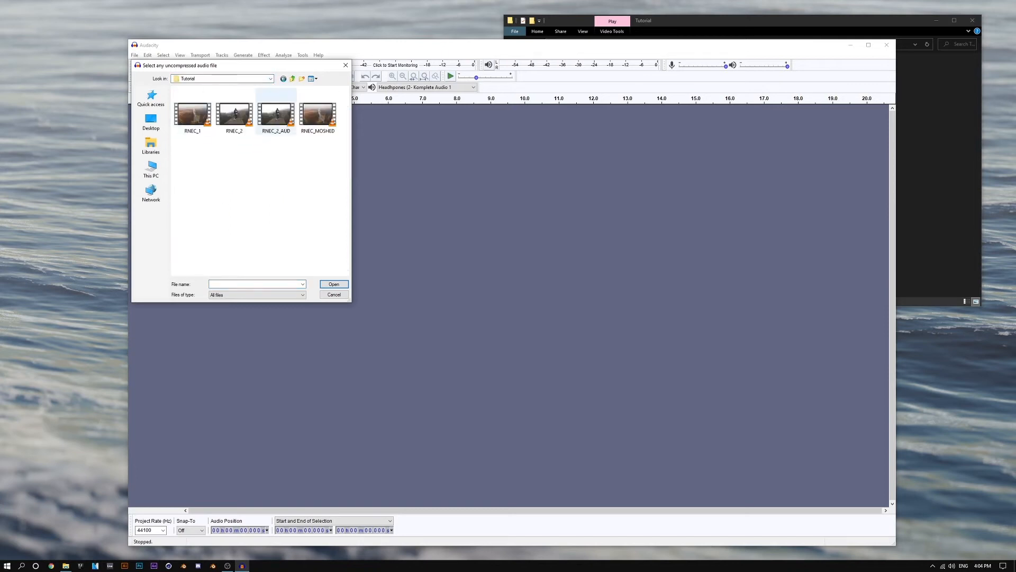
left_click(276, 115)
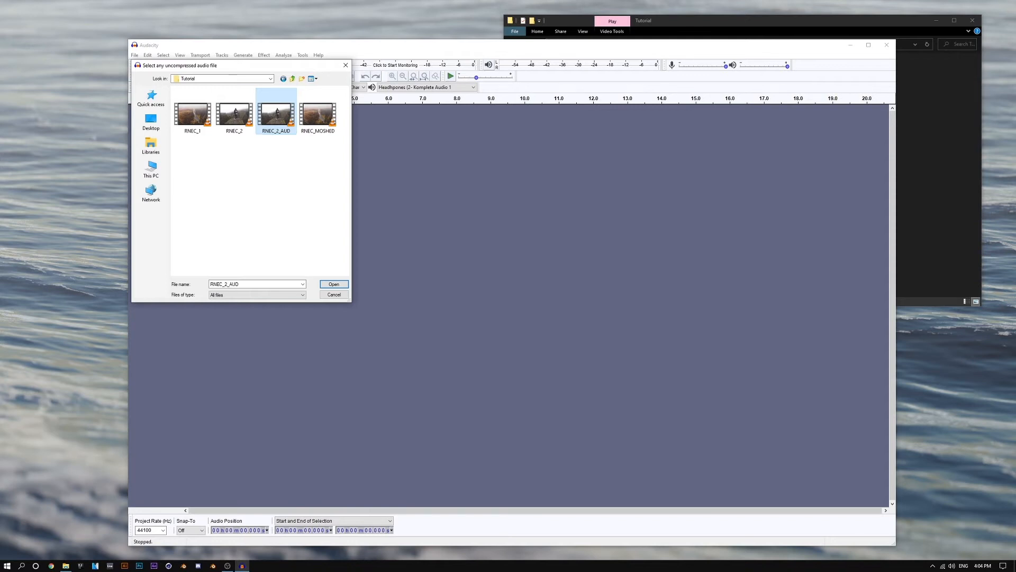
left_click(334, 283)
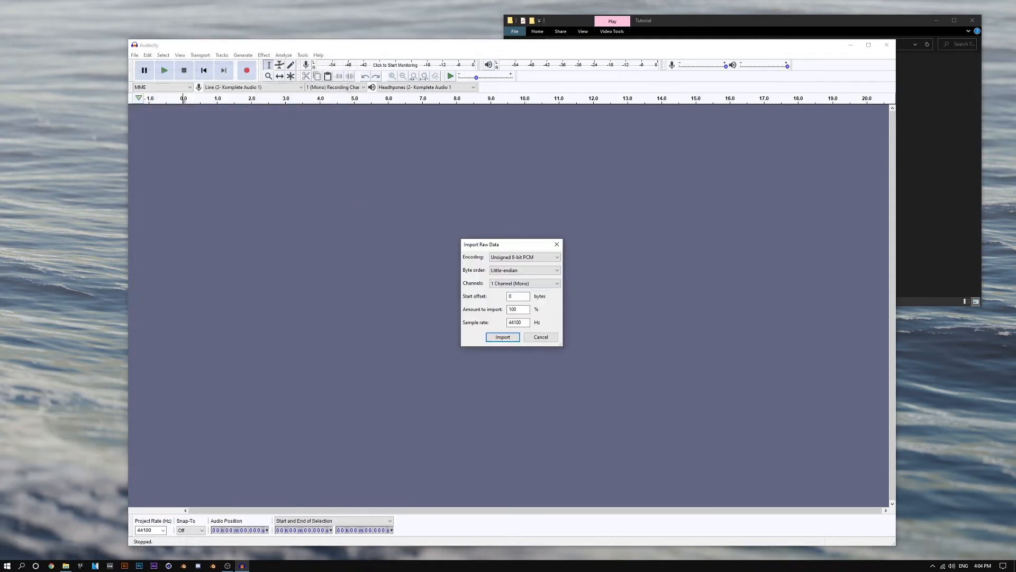
Step: Import the raw data with A-Law encoding, No endianness and 1 Channel (Mono)
left_click(524, 257)
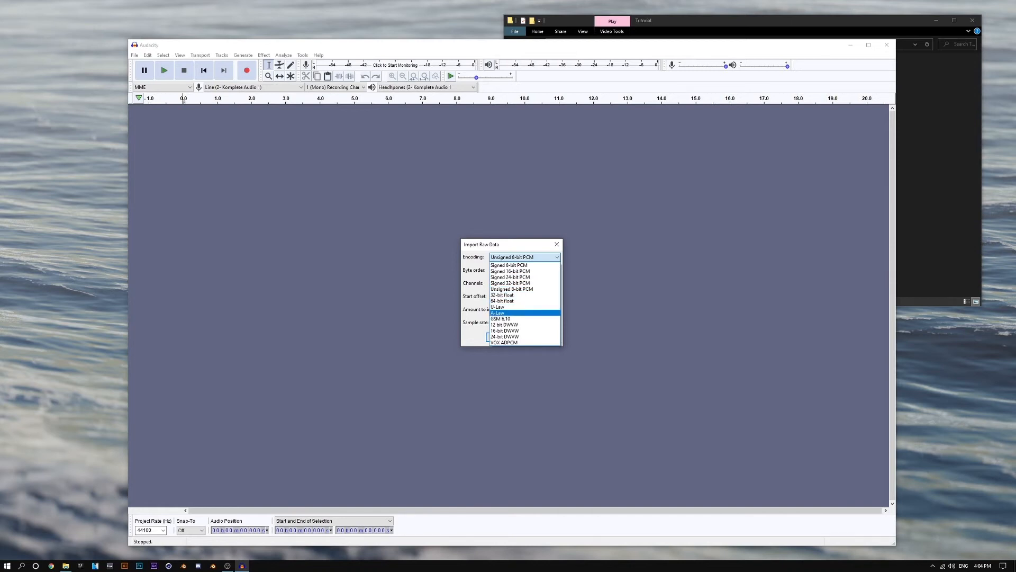
left_click(519, 313)
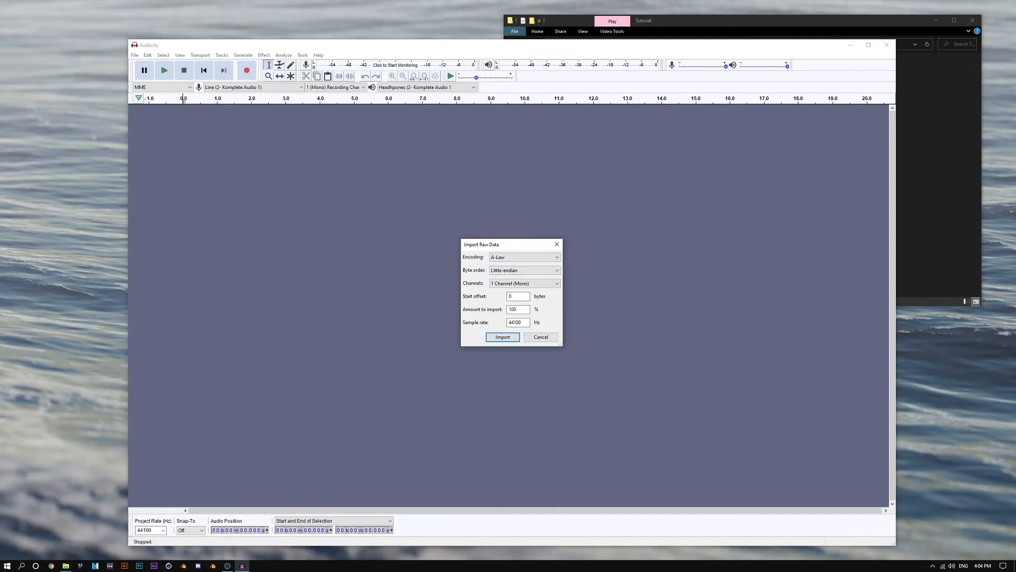
left_click(524, 270)
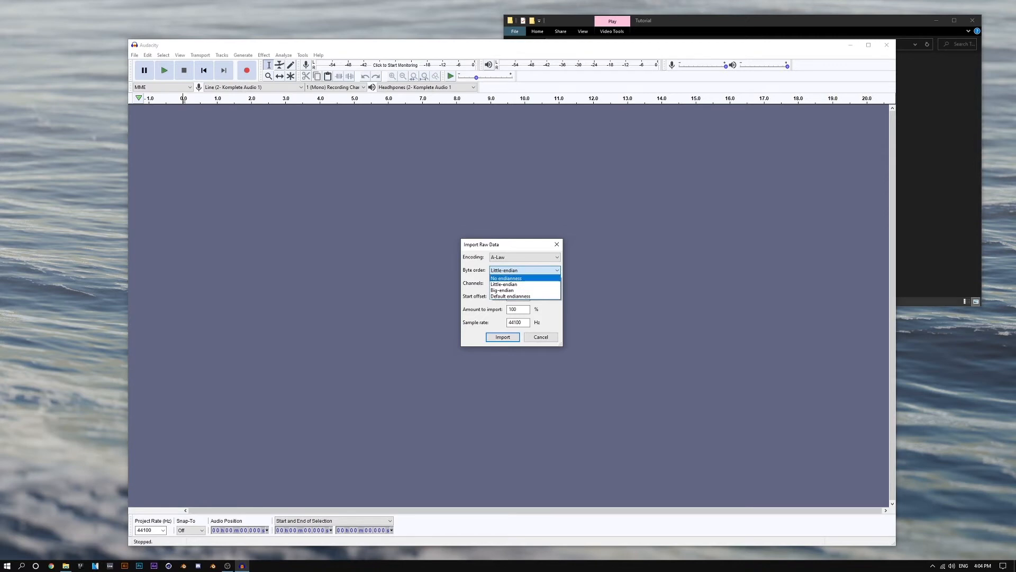
left_click(523, 279)
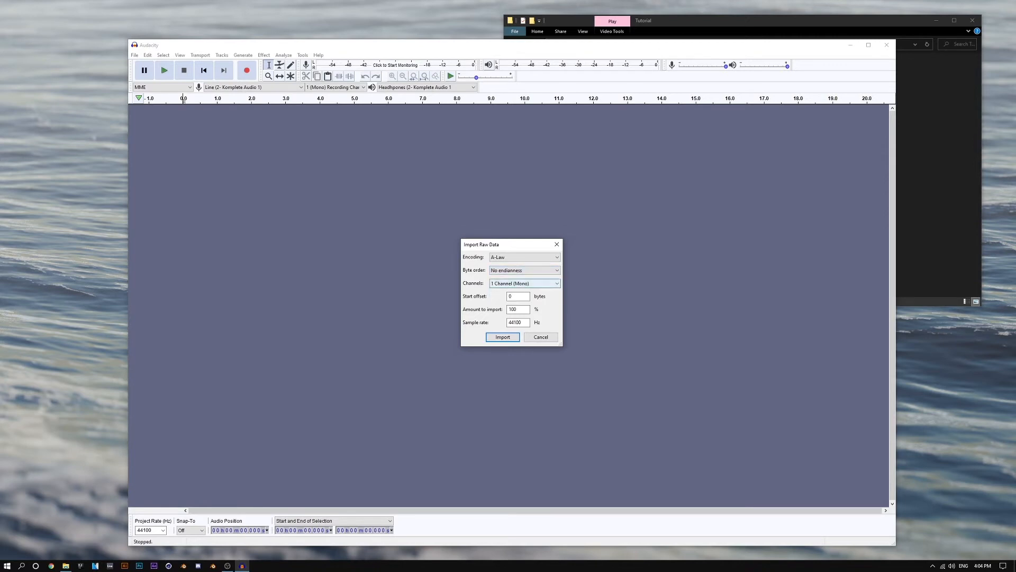
left_click(523, 283)
left_click(521, 291)
left_click(524, 283)
left_click(522, 291)
key("Return")
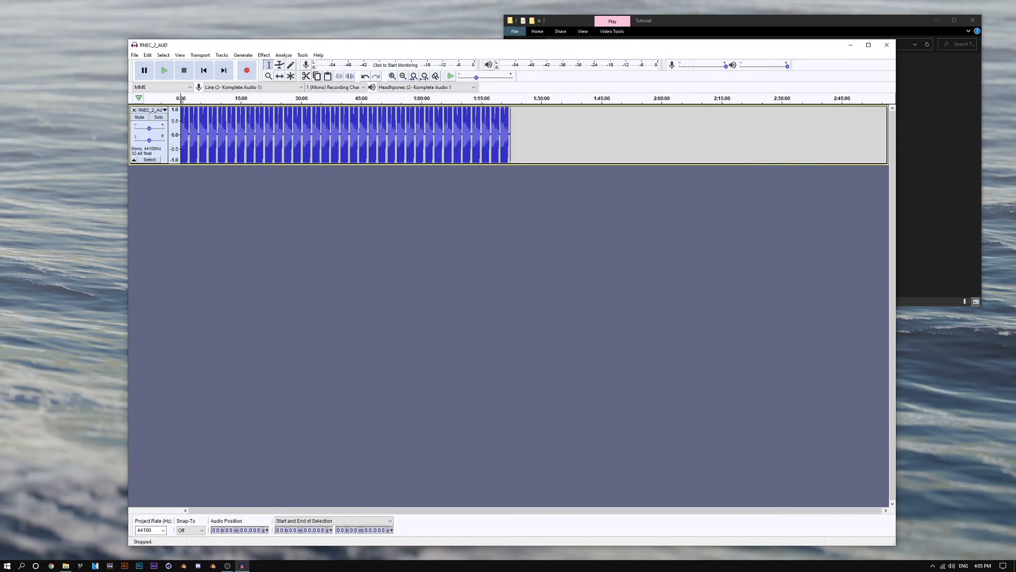
Step: Select the audio from about 2 min 11 s to 1 h 19 min 48 s, leaving out the start and end of the track
scroll(262, 476, "up", 4)
left_click_drag(384, 510, 229, 510)
scroll(534, 135, "down", 5)
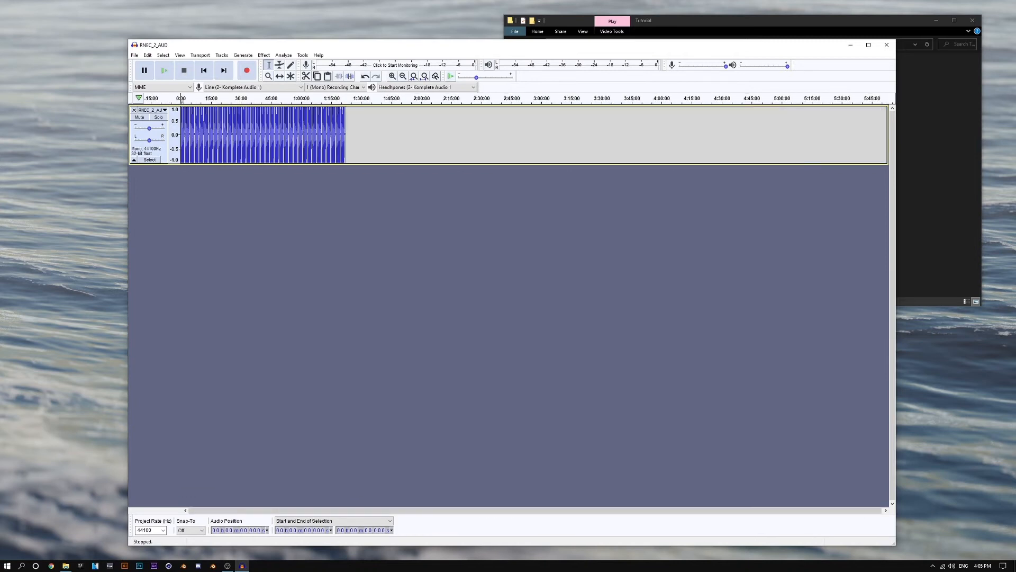
scroll(180, 100, "up", 2)
mouse_move(465, 511)
left_mouse_down()
mouse_move(608, 510)
mouse_move(465, 511)
left_mouse_up()
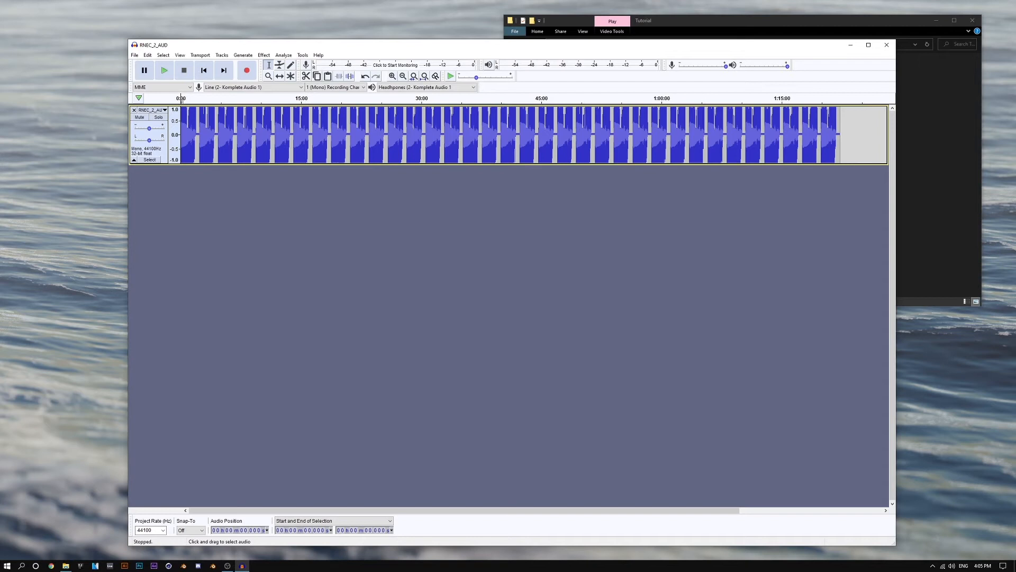
left_click_drag(835, 135, 810, 135)
left_click(782, 135)
left_click(833, 135)
left_click(830, 135)
left_click_drag(820, 135, 198, 135)
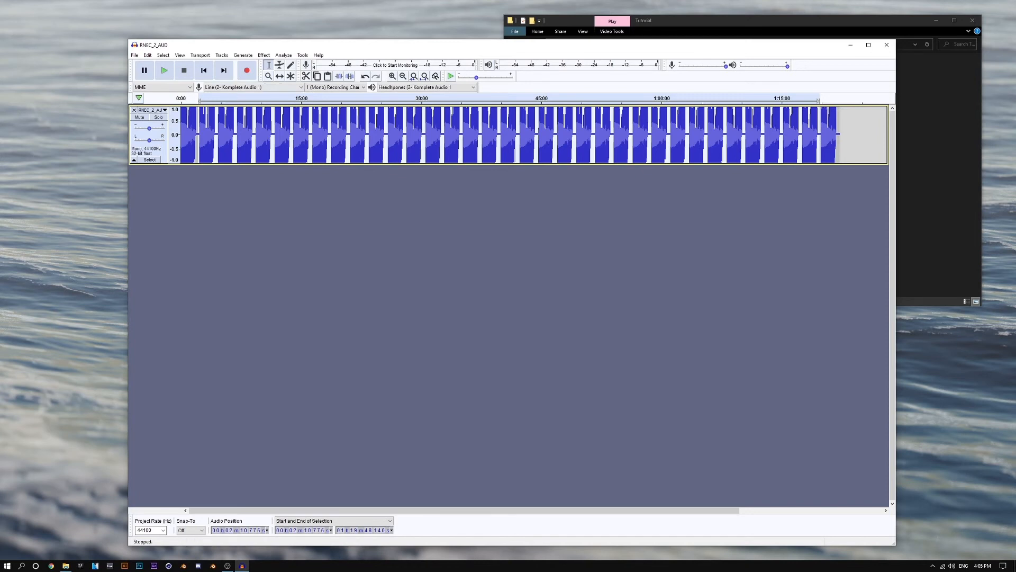
Step: Look through the available effects down to Wahwah and return to Echo
left_click(264, 55)
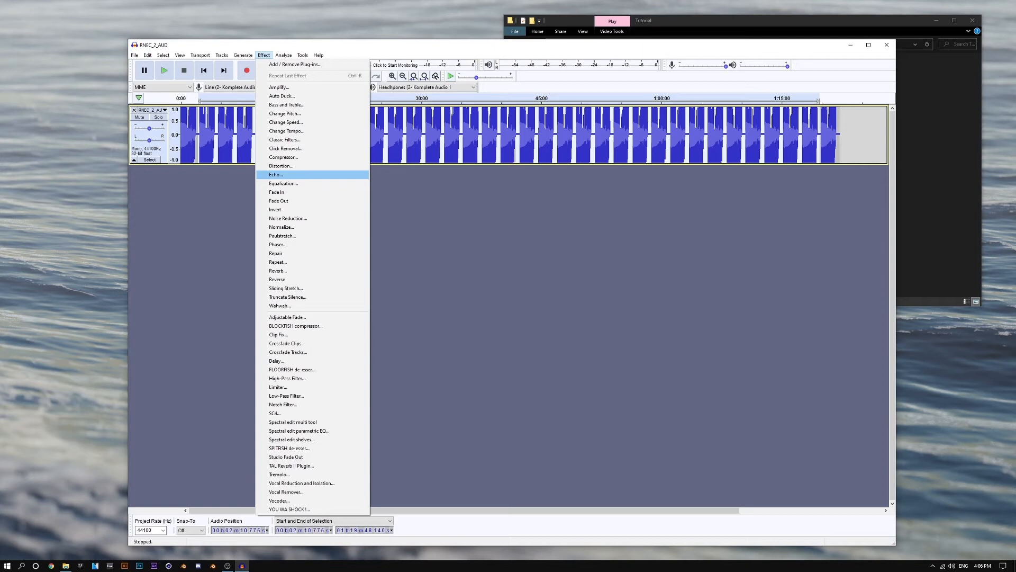
key("Up")
key("Up")
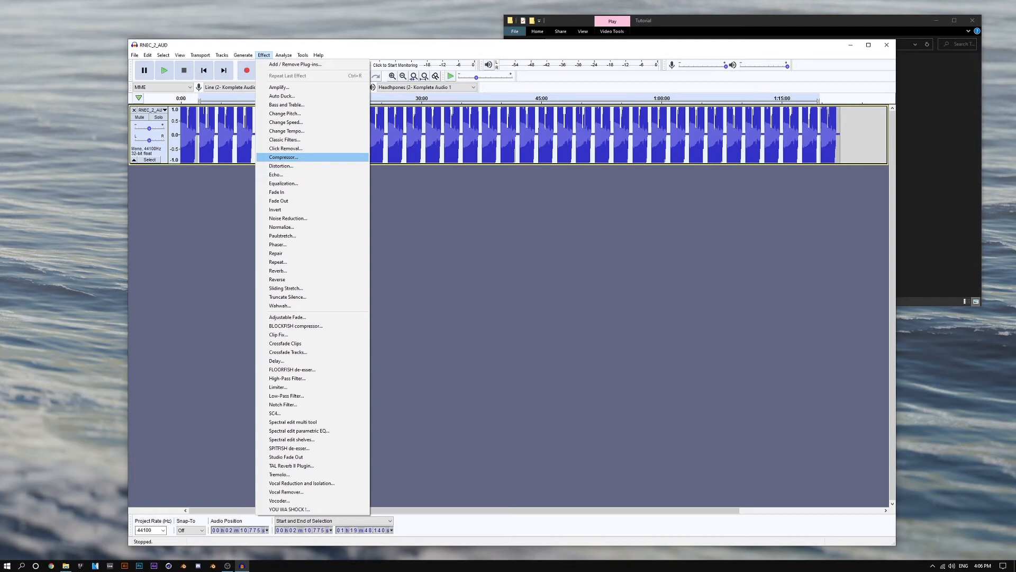
key("Down")
key("Down")
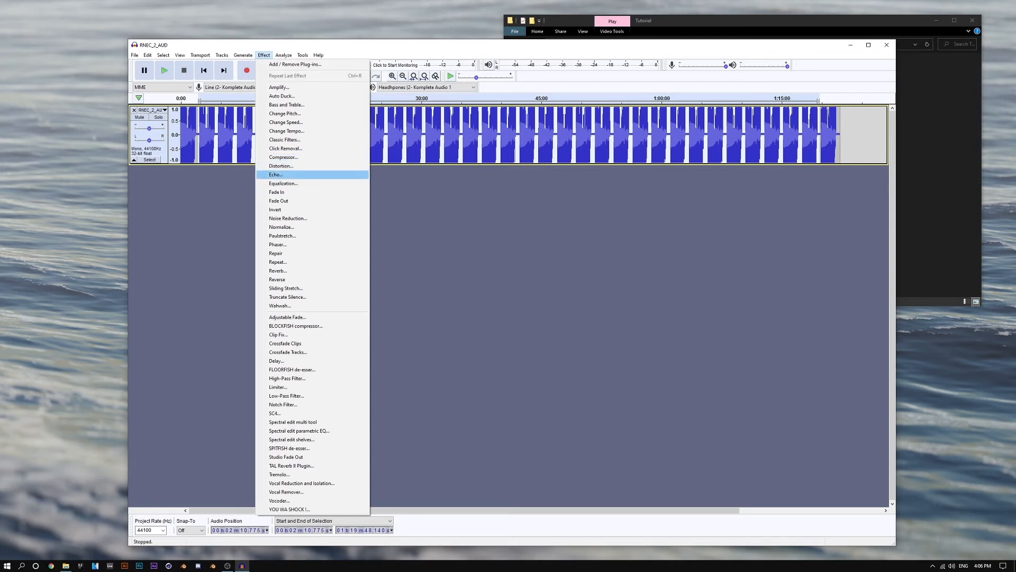
key("Down")
key("Down")
key("Down")
key("Down")
key("Down")
key("Down")
key("Down")
key("Down")
key("Down")
key("Down")
key("Down")
key("Down")
key("Down")
key("Down")
key("Down")
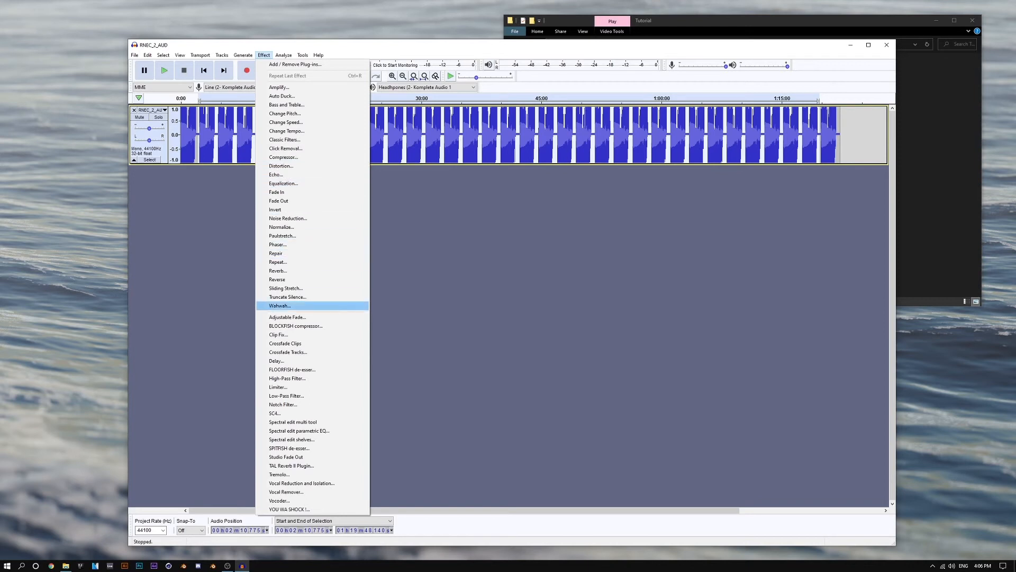
key("Up")
key("Up")
key("Up")
key("Up")
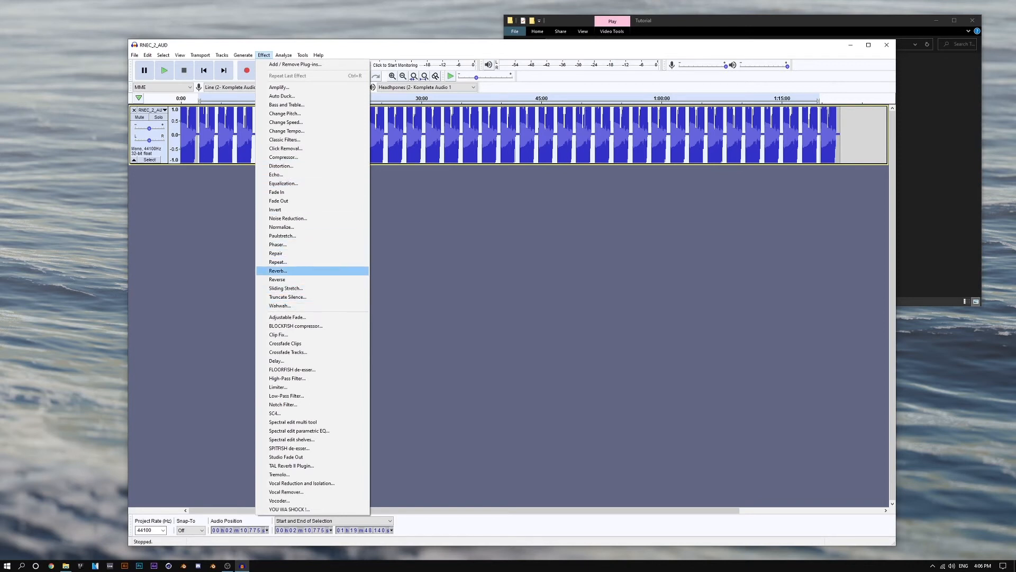
key("Up")
key("Up")
key("Up")
key("Up")
key("Up")
key("Up")
key("Up")
key("Up")
key("Up")
key("Up")
key("Up")
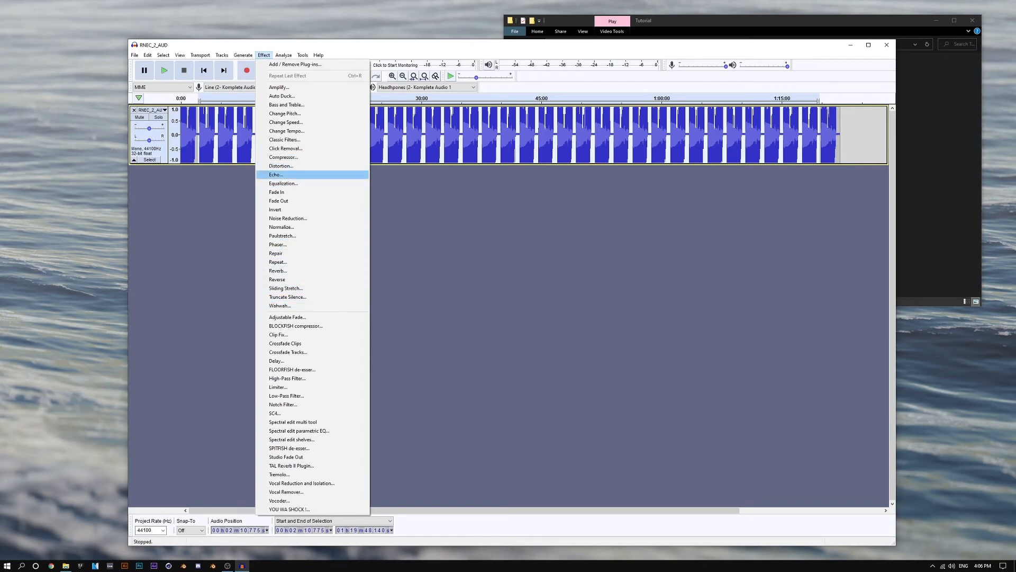
Step: Apply the Echo effect to the selected audio with a delay time of 0.1 seconds and a newly entered decay factor
key("Return")
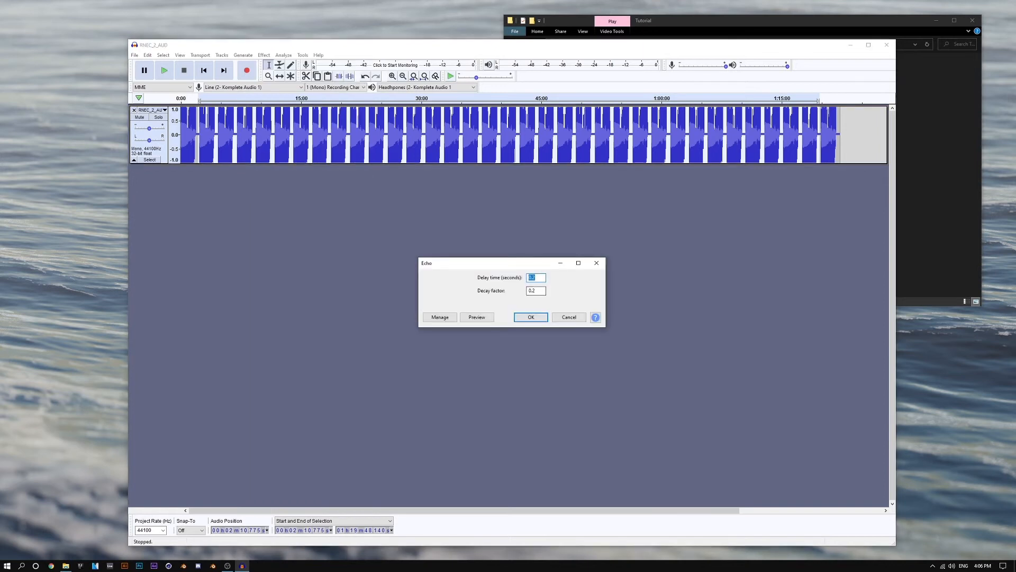
type("0.1")
key("Tab")
type("0.")
key("Return")
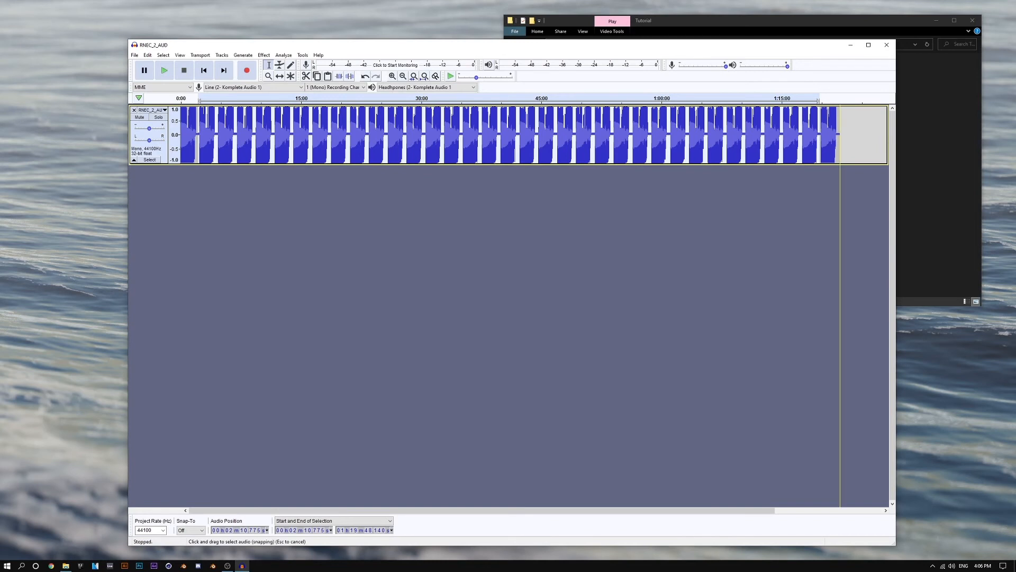
Step: Select the entire track, and clear that selection by placing the cursor just past the end of the audio
left_click(848, 135)
left_click_drag(854, 135, 177, 135)
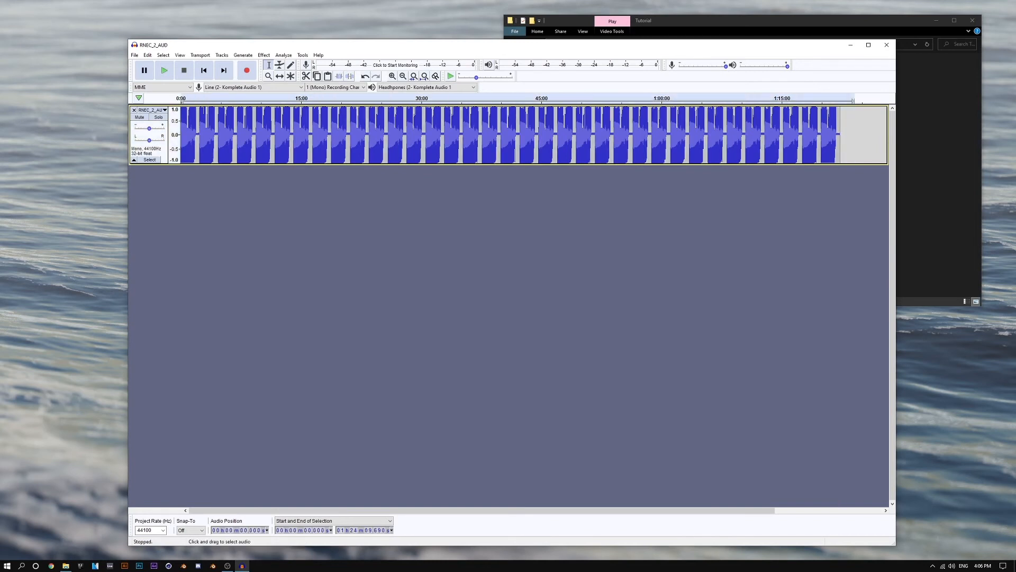
left_click(851, 135)
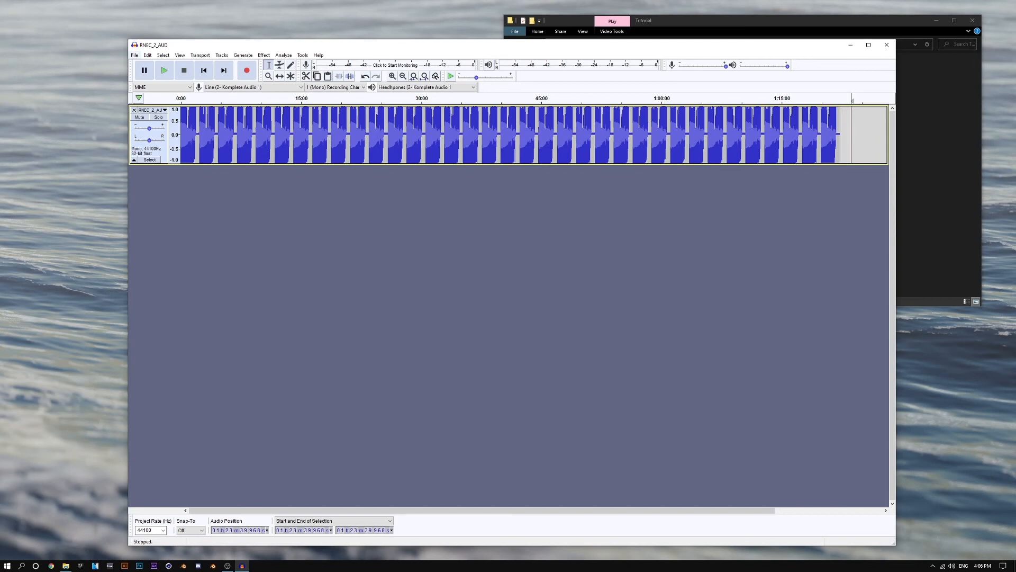
Step: Start an audio export of the whole project and set its destination to the Tutorial folder in MOSHTEST
left_click(134, 55)
mouse_move(149, 113)
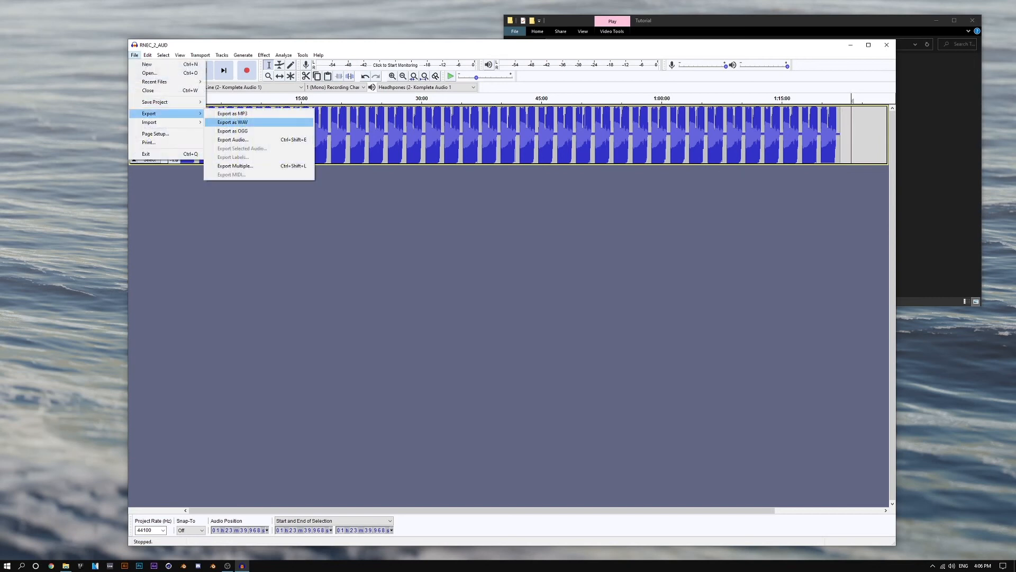
left_click(233, 139)
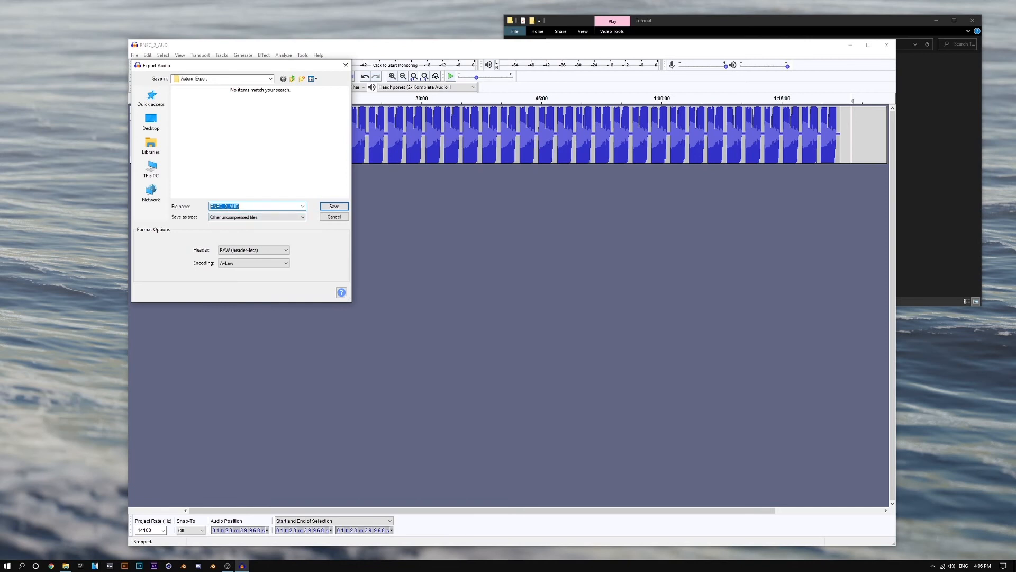
left_click_drag(351, 302, 506, 332)
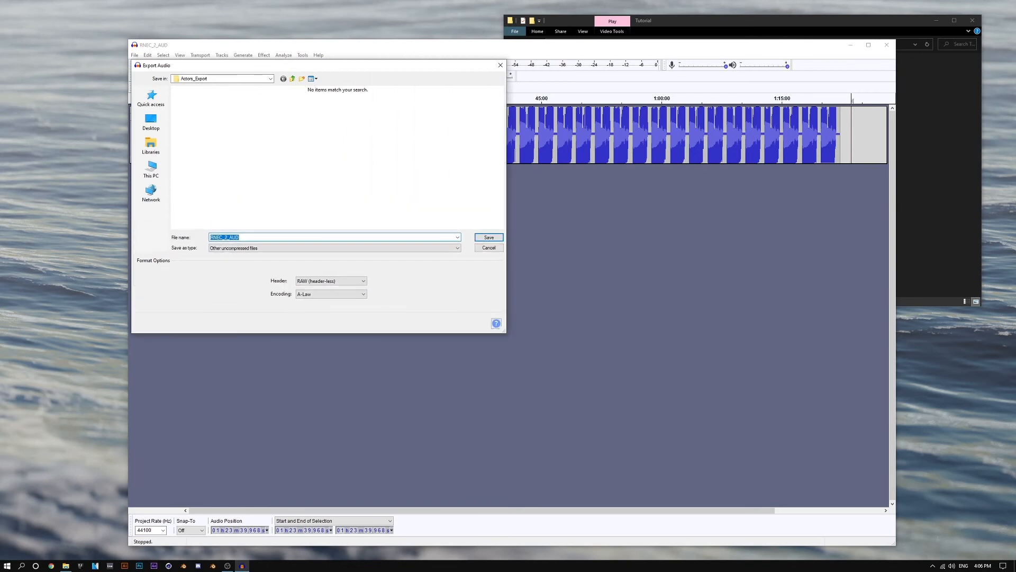
left_click(222, 79)
left_click(209, 214)
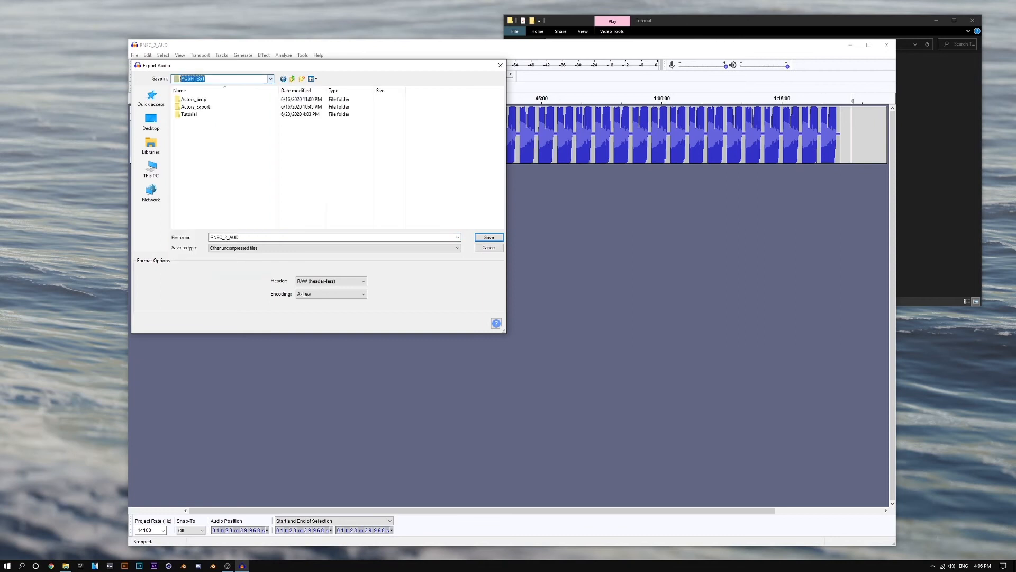
double_click(188, 114)
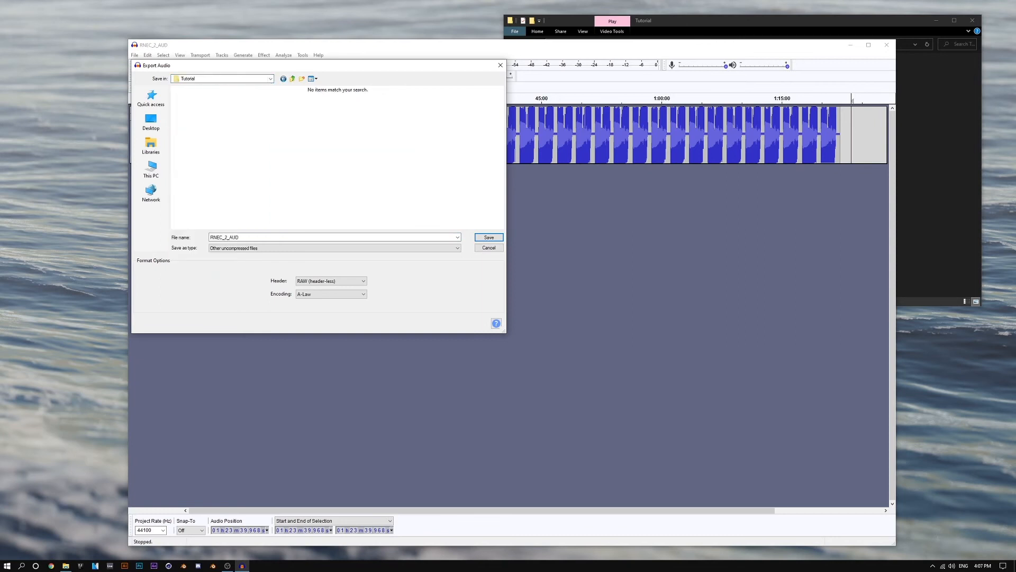
Step: Set the export format to other uncompressed files with a RAW (header-less) header and A-Law encoding
double_click(224, 237)
left_click(225, 237)
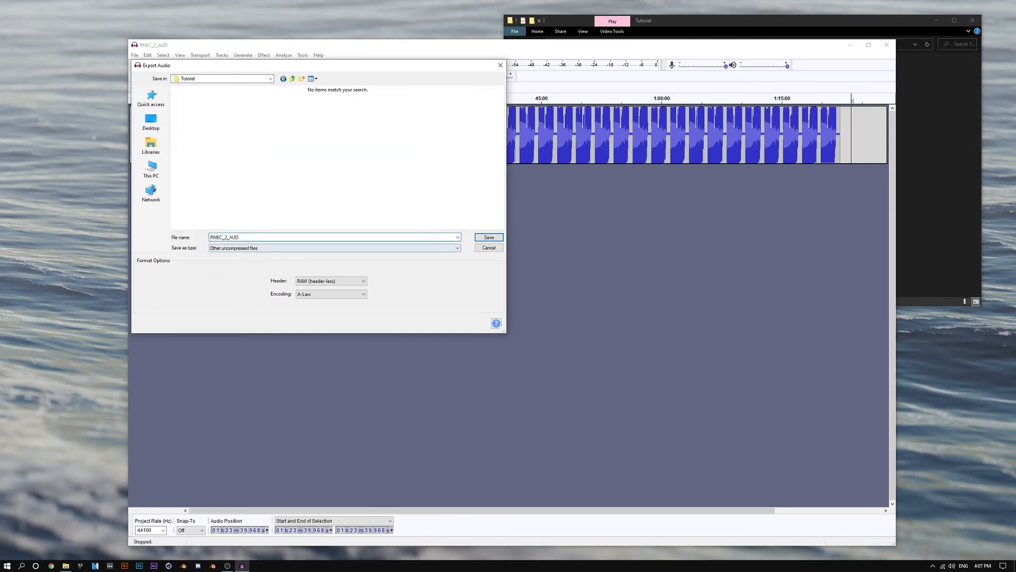
left_click(333, 248)
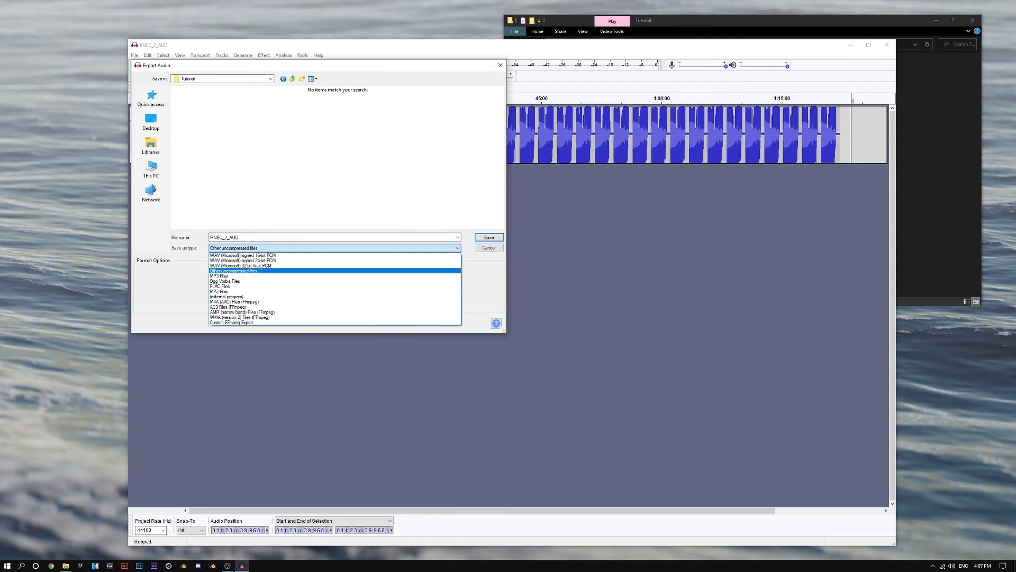
left_click(297, 270)
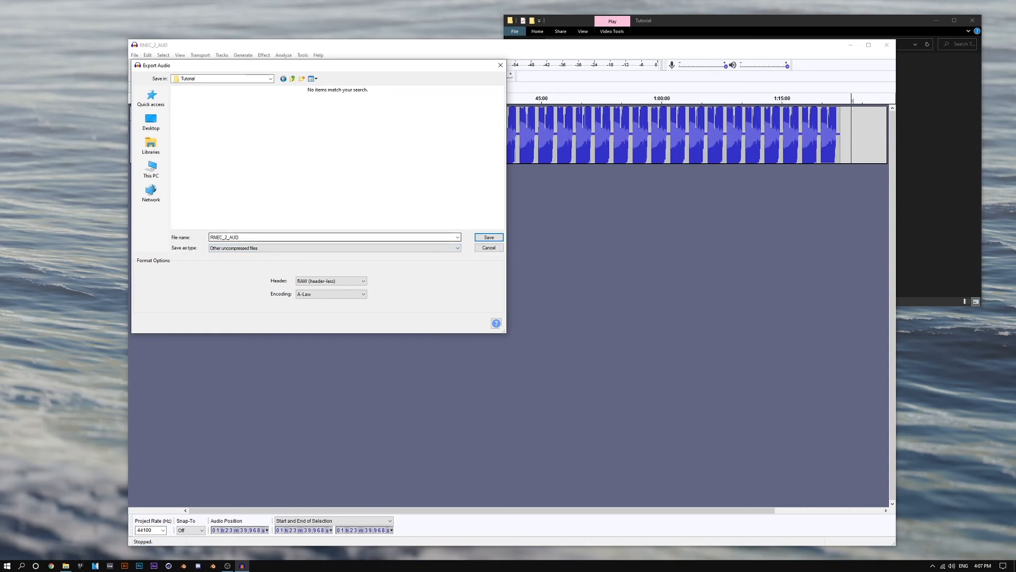
left_click(331, 281)
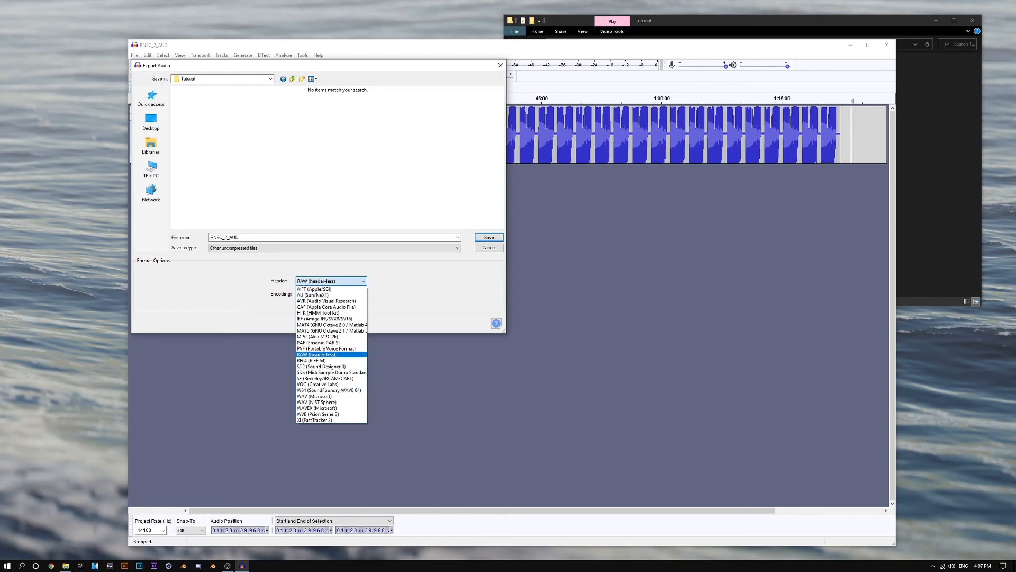
left_click(316, 354)
left_click_drag(236, 66, 455, 72)
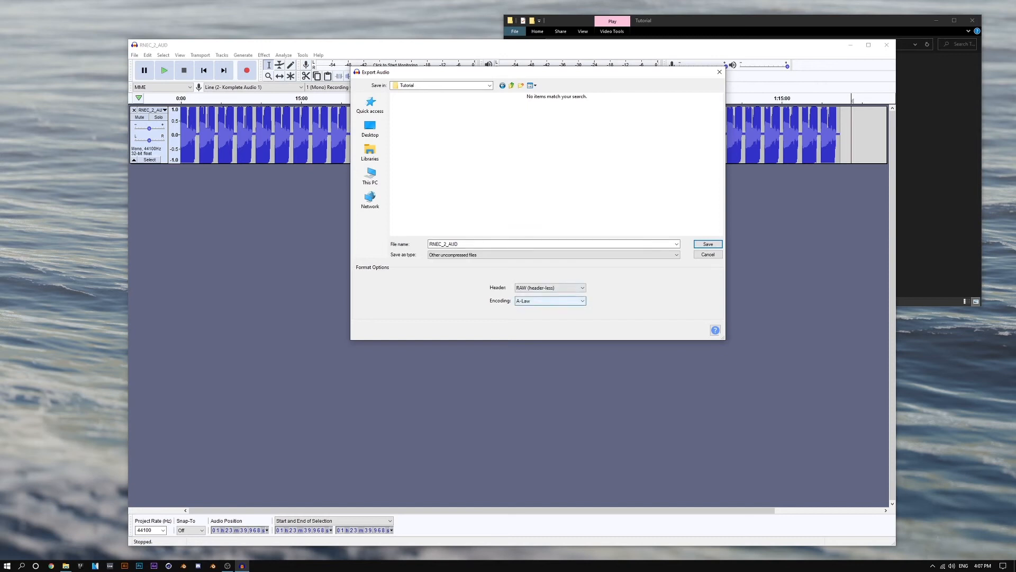
left_click(551, 300)
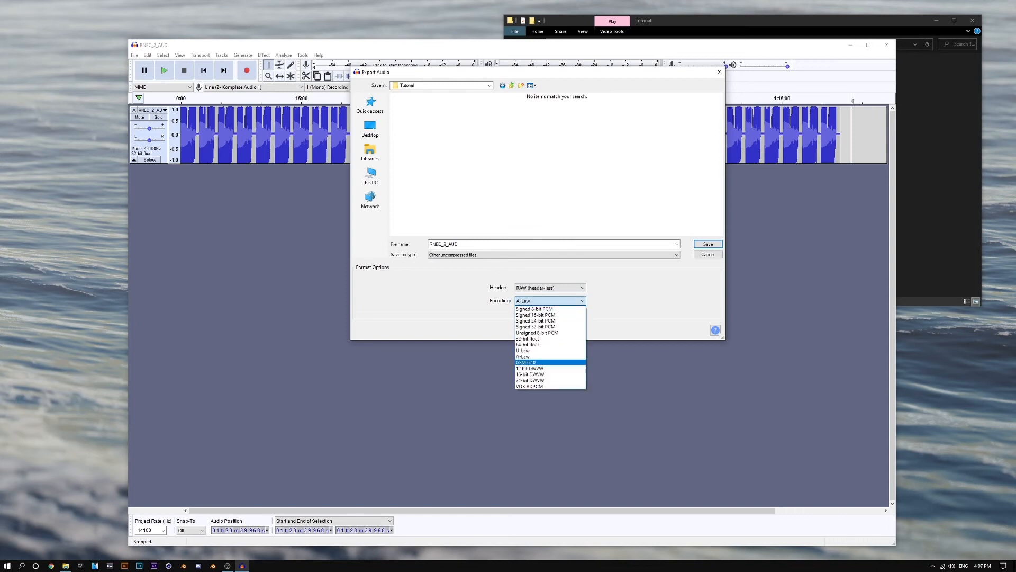
left_click(548, 356)
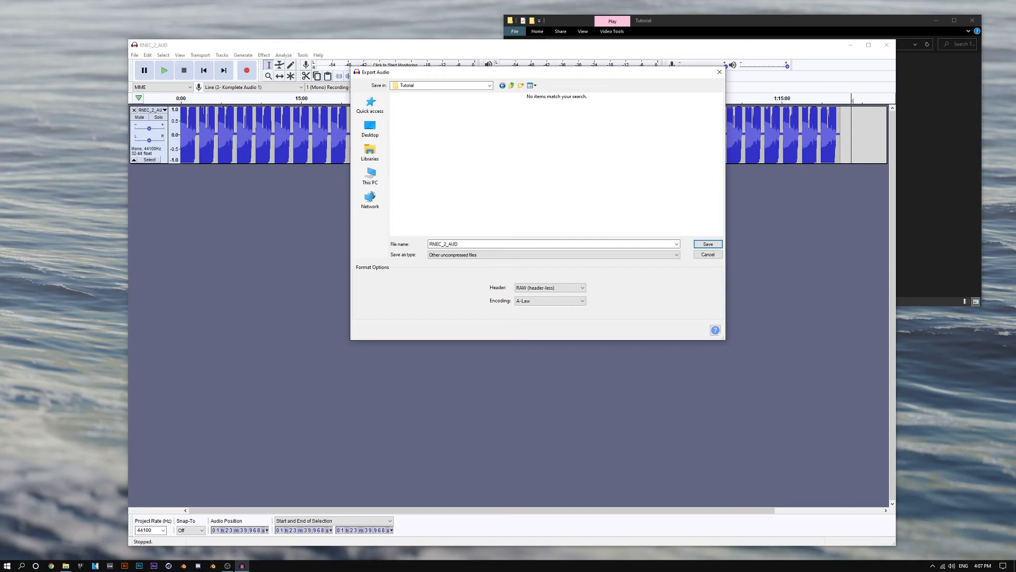
Step: Name the export RNEC_2_ECHO.avi and save it, accepting the nonstandard file extension
left_click(455, 244)
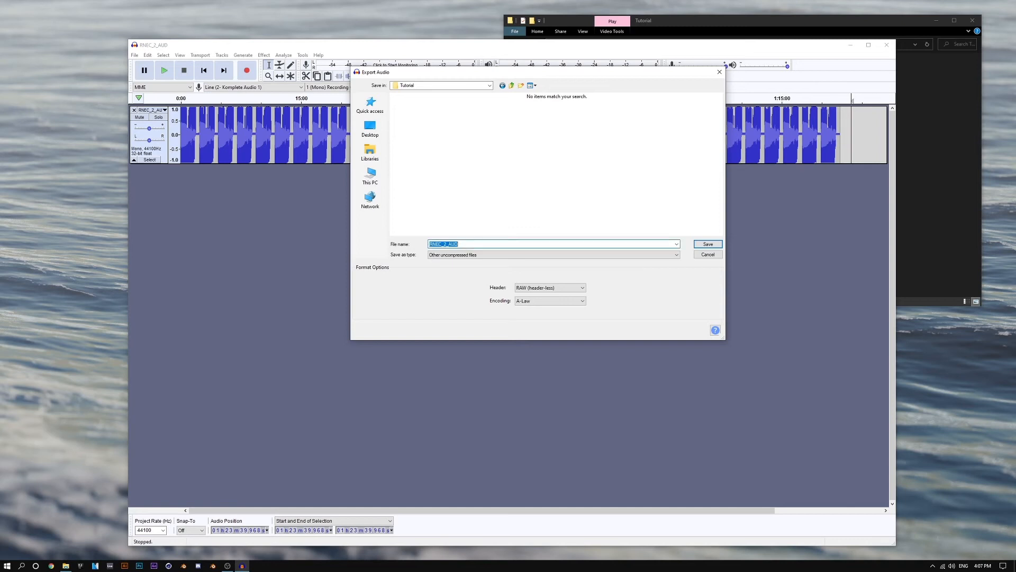
left_click(465, 244)
left_click_drag(459, 244, 449, 244)
type("ECHO.avi")
left_click(708, 243)
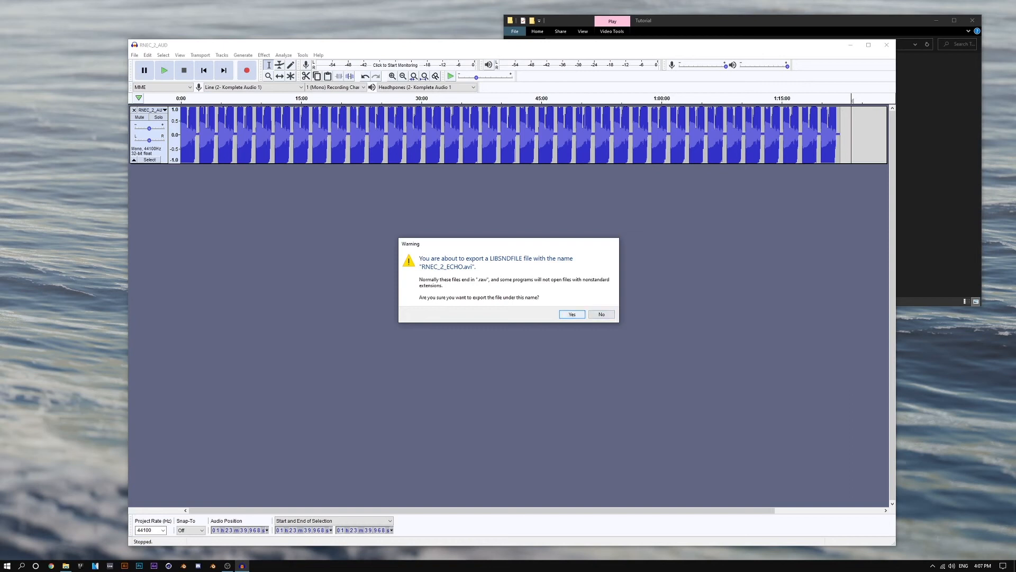
key("Return")
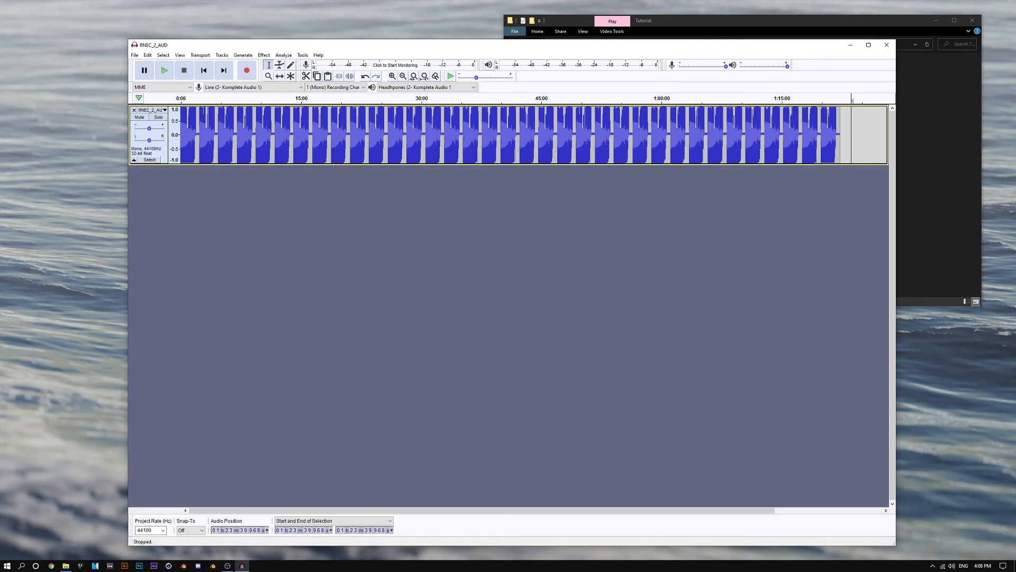
Step: Switch to the Tutorial folder in File Explorer and play the exported RNEC_2_ECHO clip in VLC
left_click(937, 154)
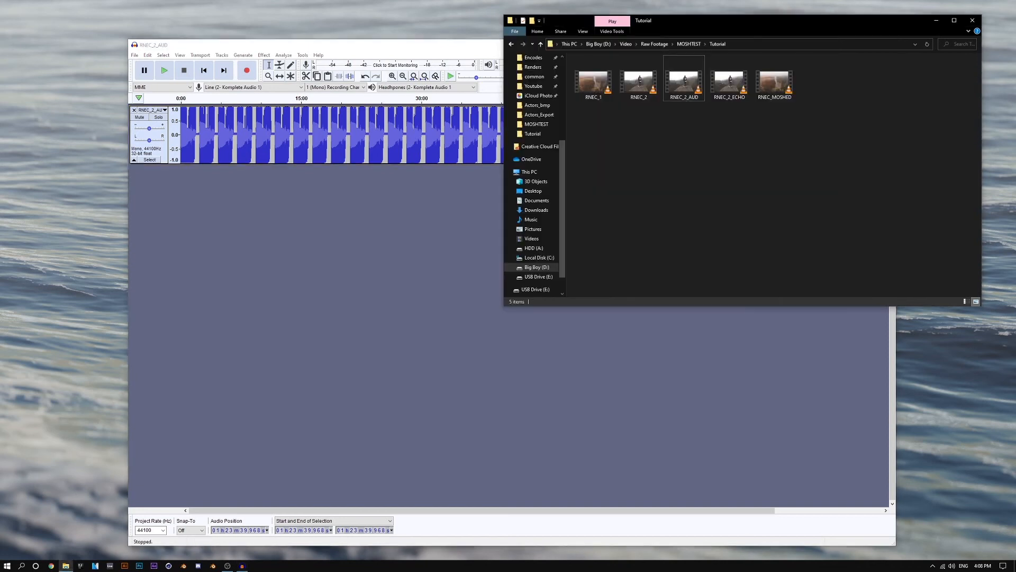
left_click(729, 82)
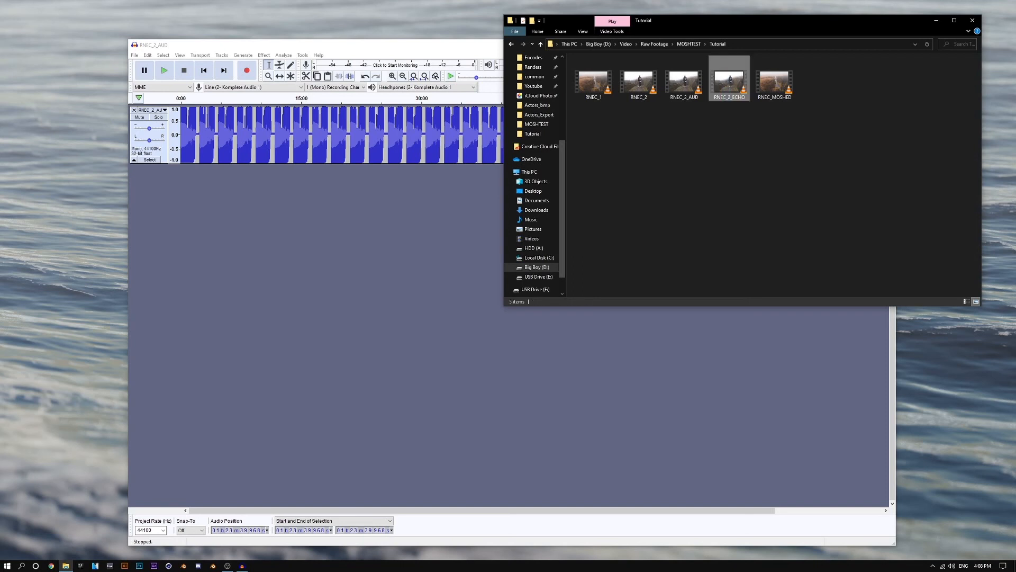
left_click_drag(731, 122, 731, 98)
double_click(730, 85)
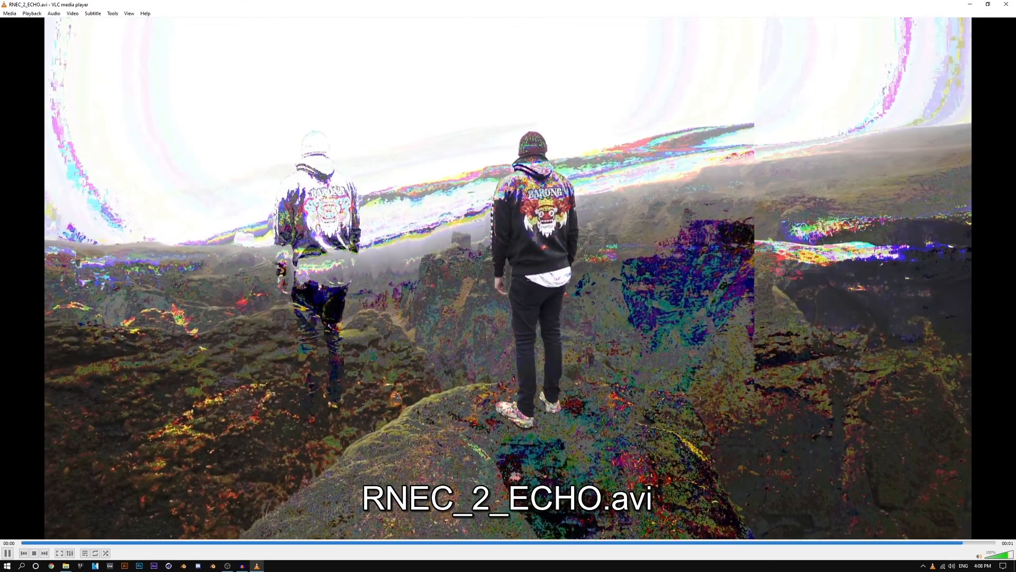
key("space")
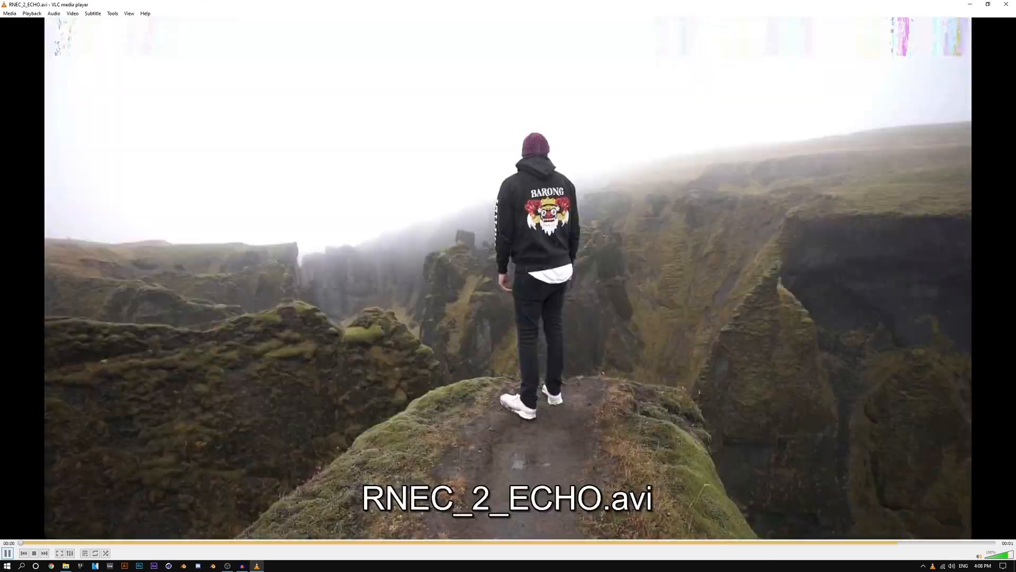
key("space")
Step: Scrub through the RNEC_2_ECHO clip, playing and pausing it at several points to examine the echo glitch
left_click_drag(129, 542, 506, 542)
left_click_drag(598, 543, 164, 543)
left_click(7, 553)
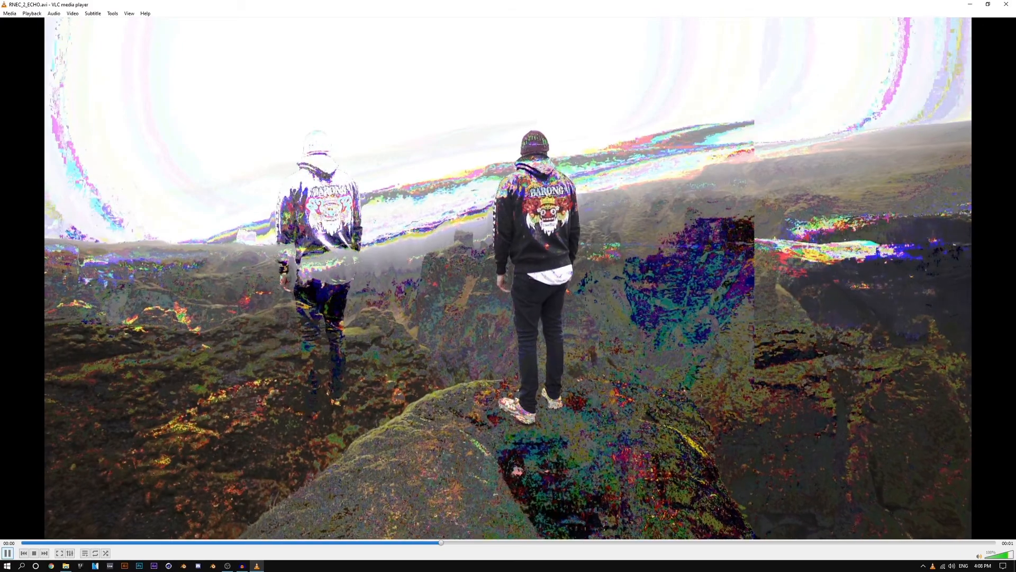
left_click(8, 553)
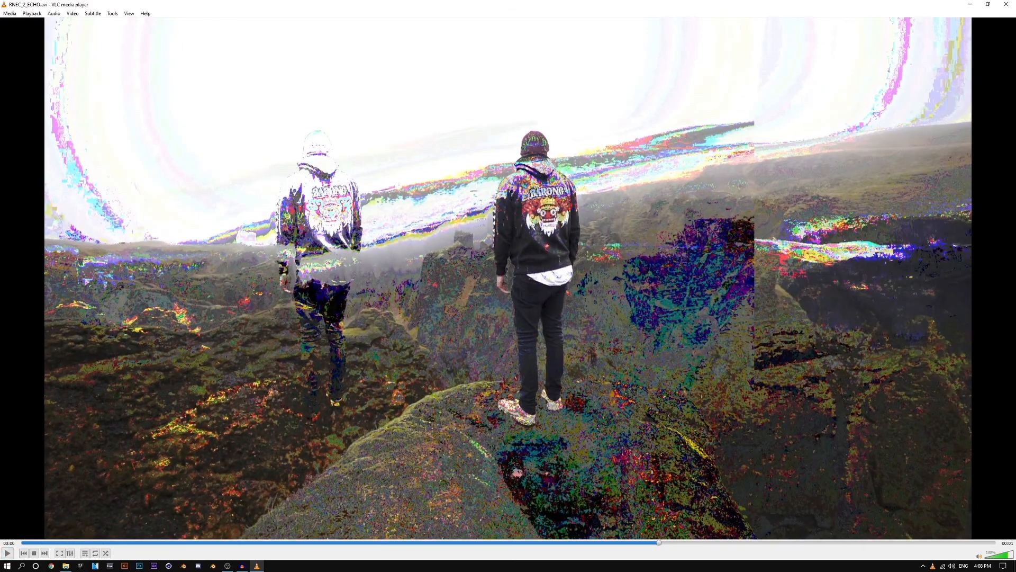
left_click(8, 553)
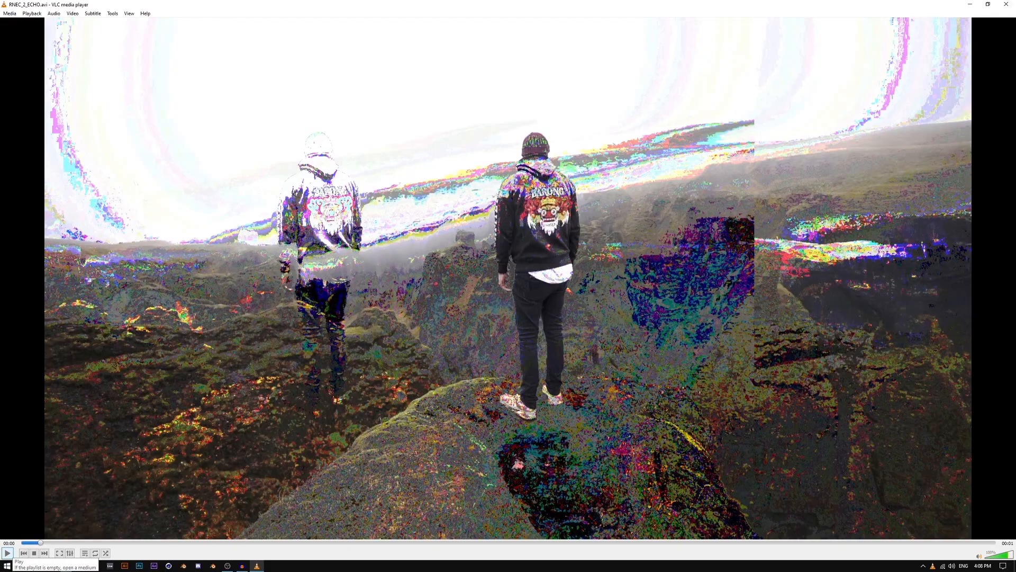
left_click(7, 553)
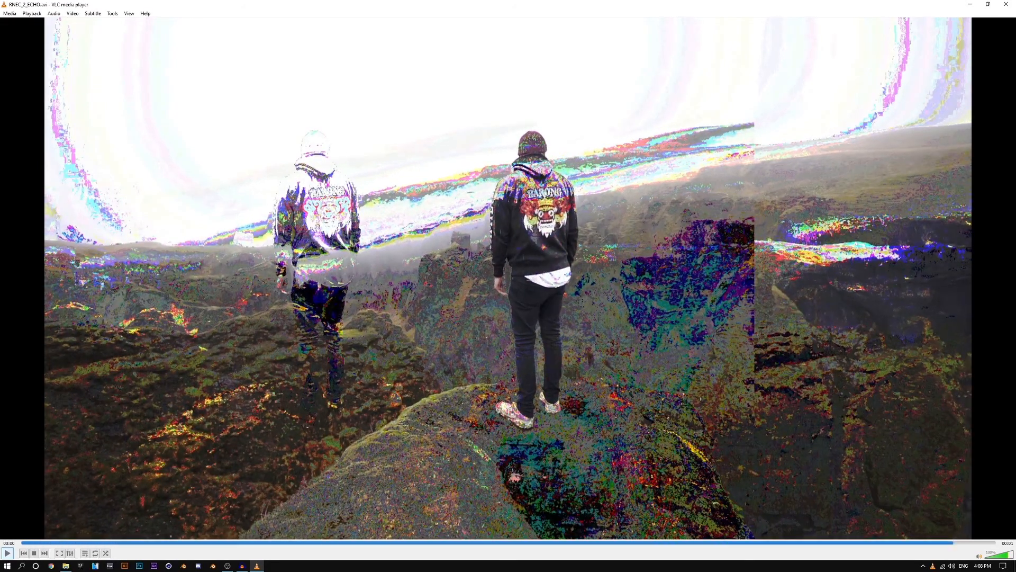
left_click(8, 553)
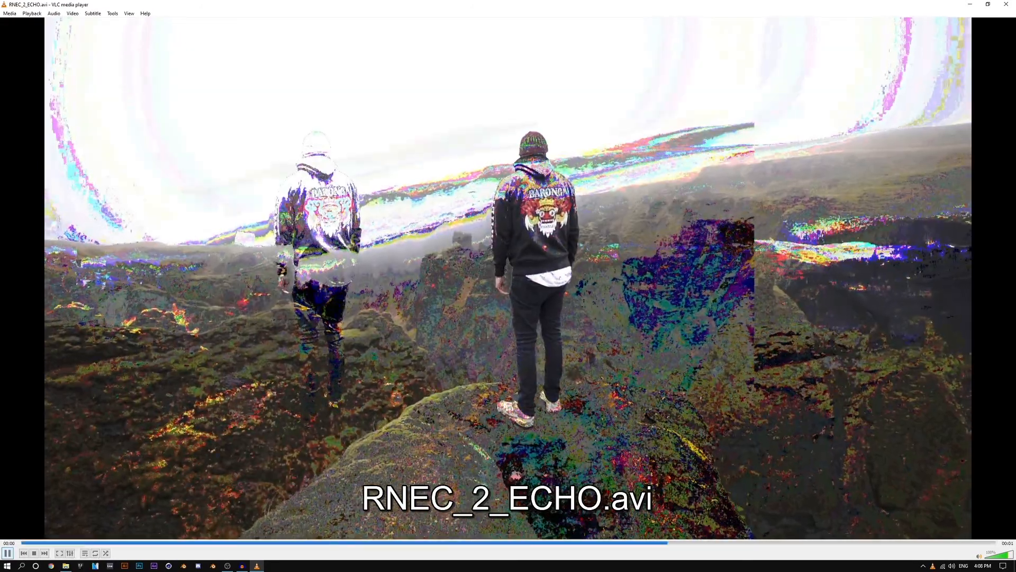
left_click(7, 553)
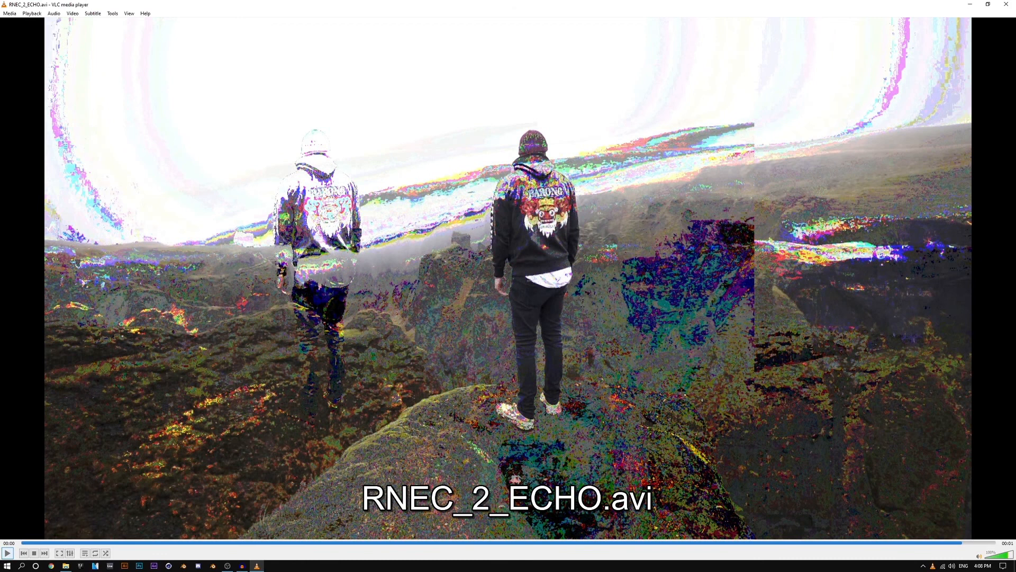
left_click_drag(85, 542, 176, 542)
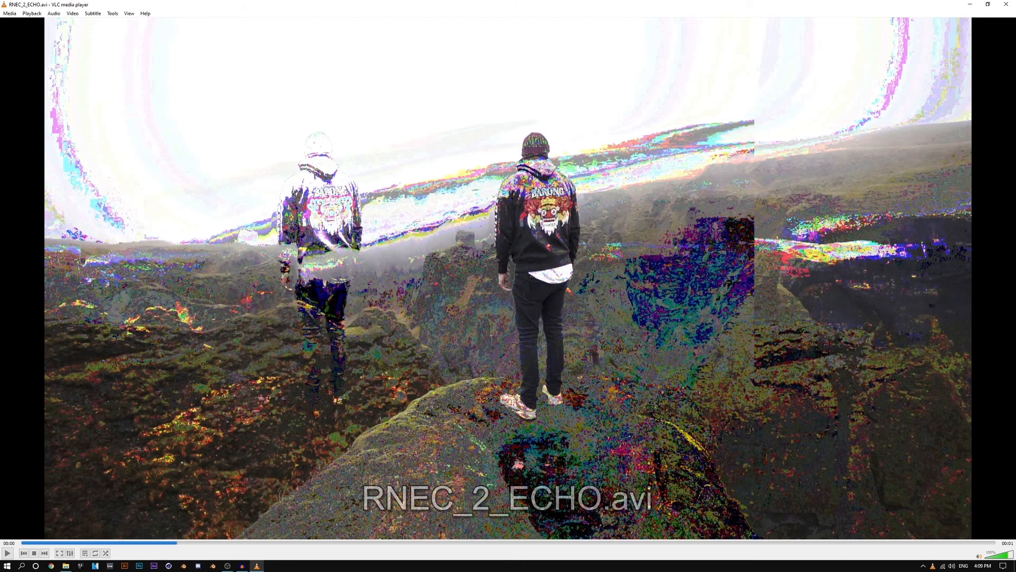
left_click(8, 553)
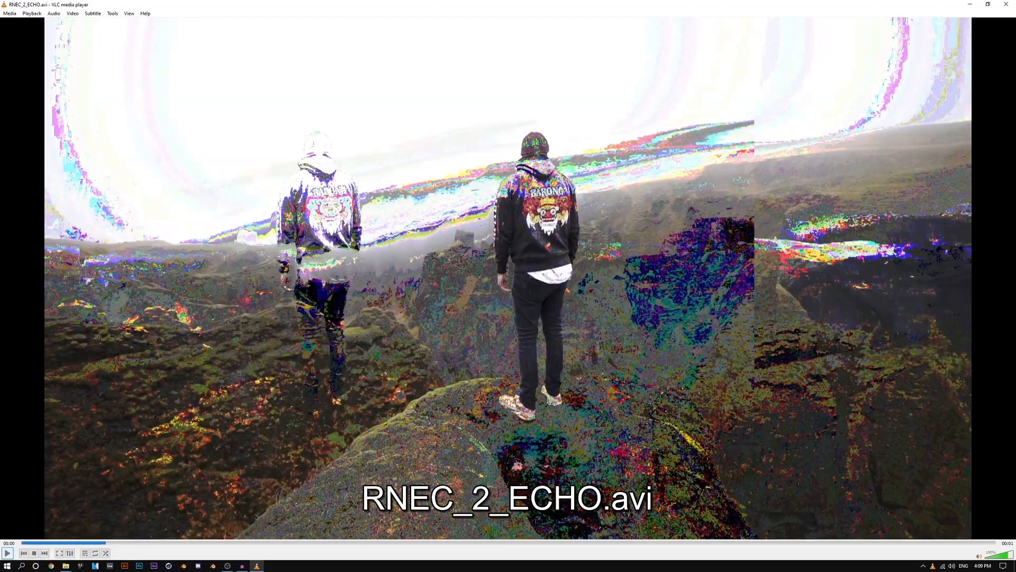
key("space")
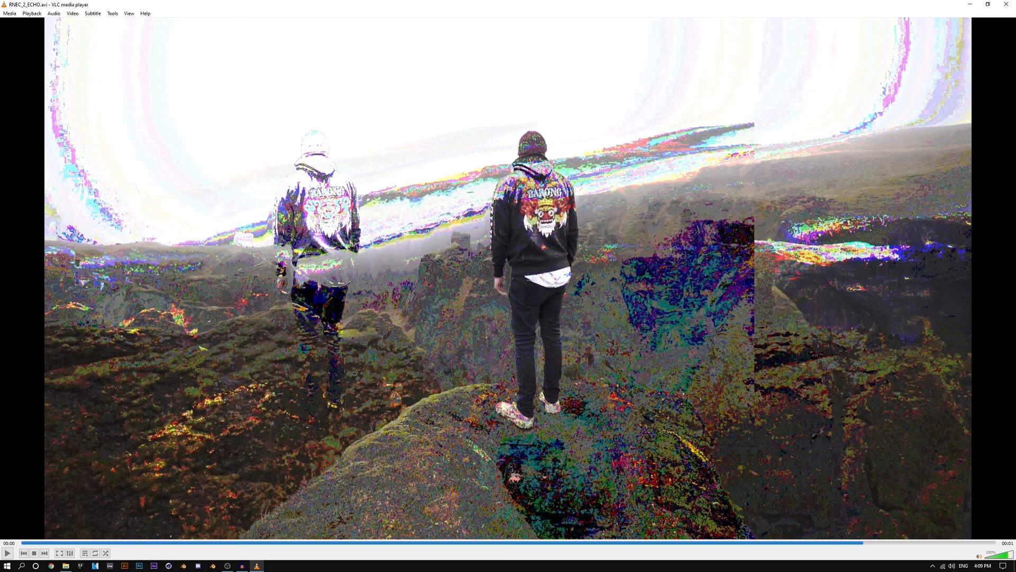
left_click_drag(78, 542, 289, 542)
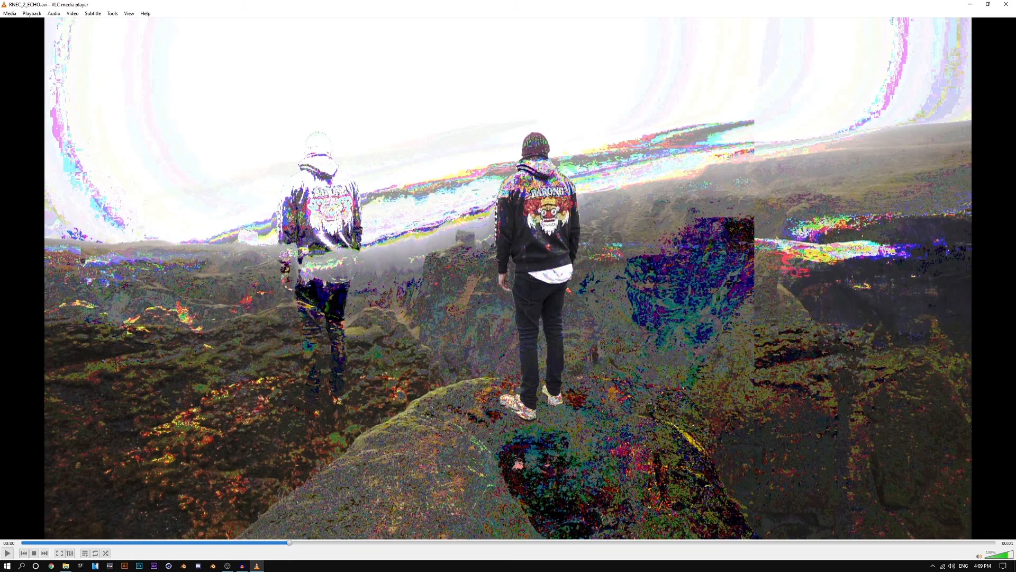
Step: Close the video player and the RNEC_2_AUD project in Audacity
left_click(1005, 4)
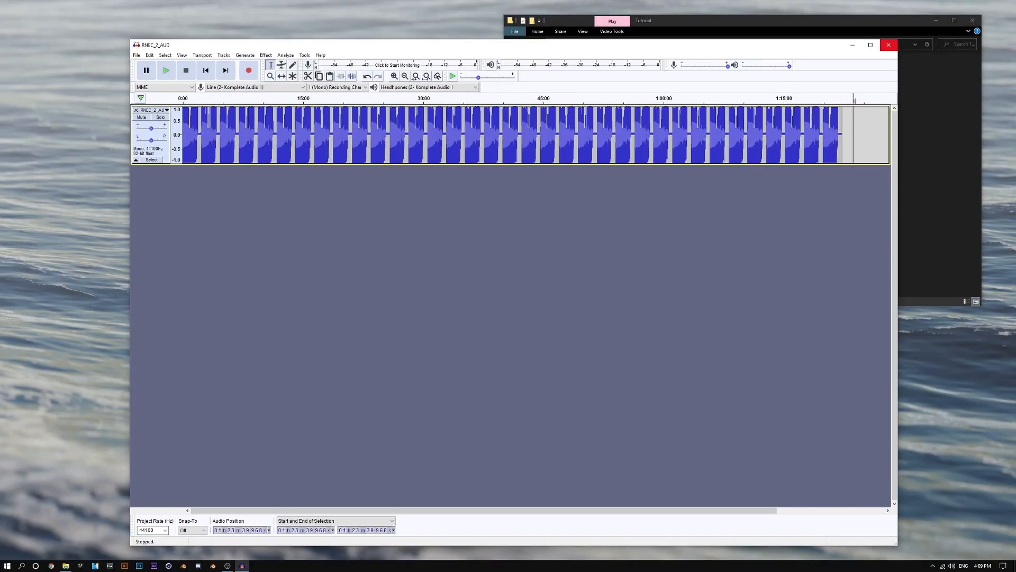
left_click(889, 45)
left_click(531, 294)
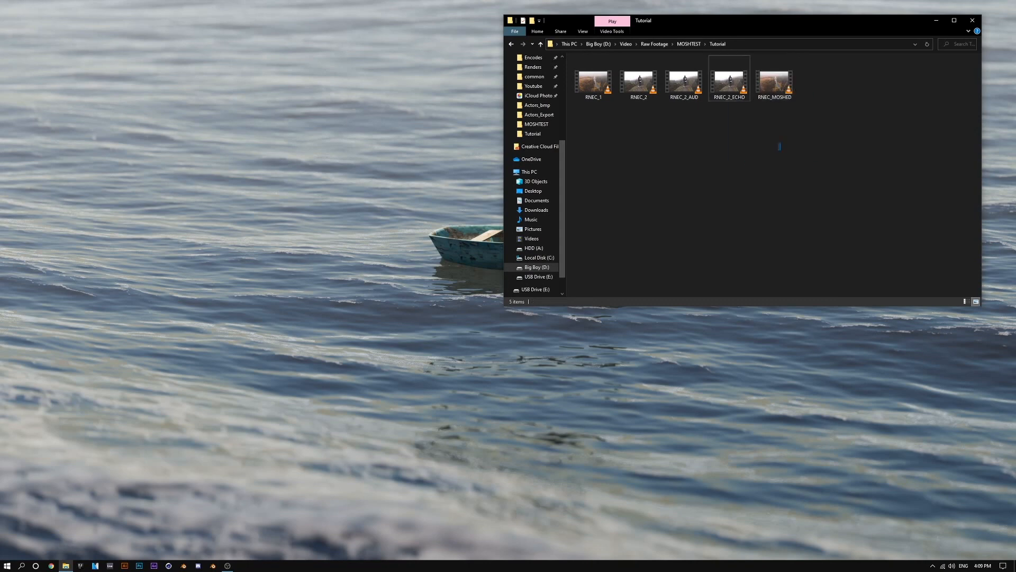
Step: Play RNEC_MOSHED from partway through to review the datamosh, close the player, and select RNEC_2_ECHO in the folder
left_click(774, 80)
double_click(774, 80)
left_click(428, 542)
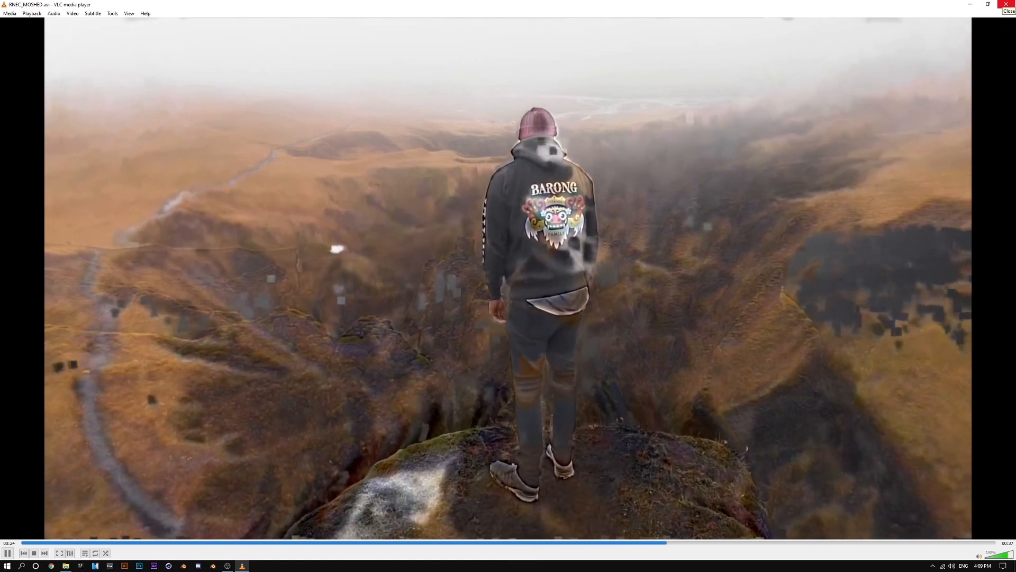
left_click(1006, 4)
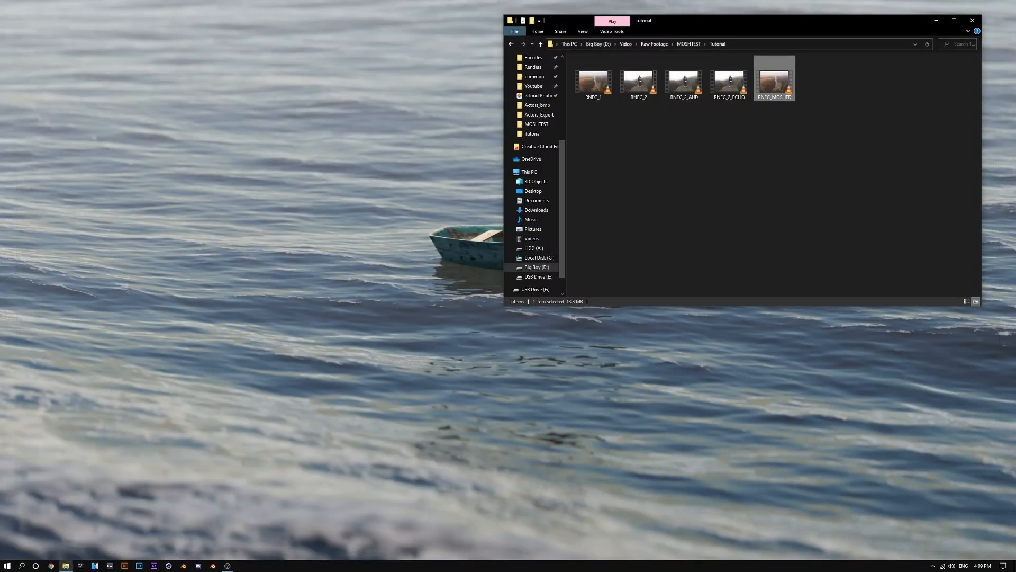
left_click(729, 82)
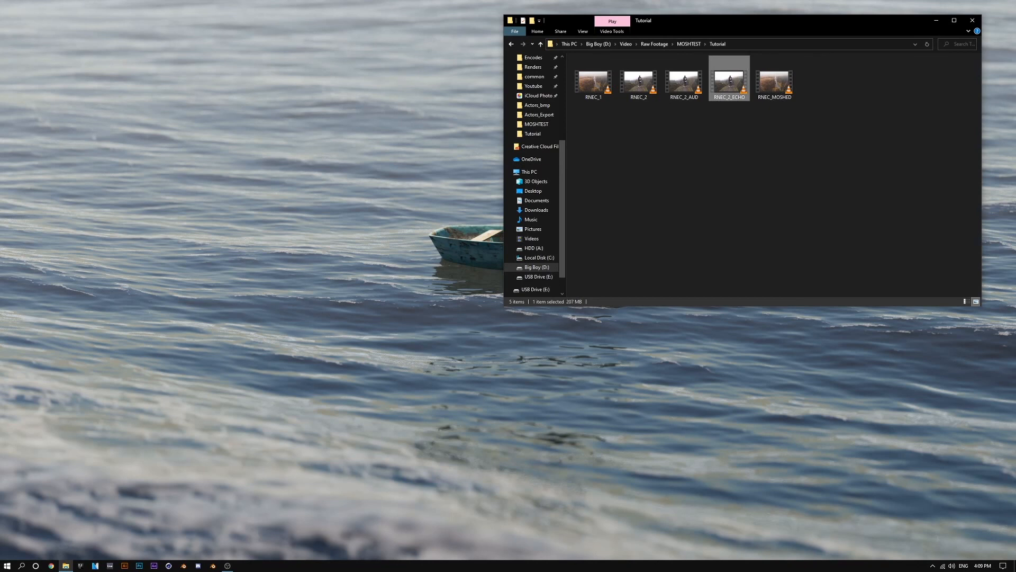